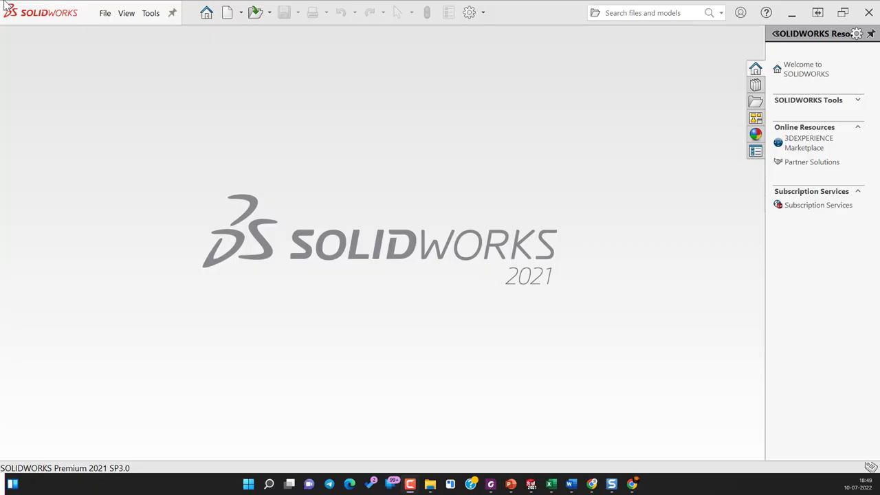
Create a new Part document and set the scene background to Plain White.
{"action": "left_click", "coordinate": [107, 14]}
{"action": "left_click", "coordinate": [107, 15]}
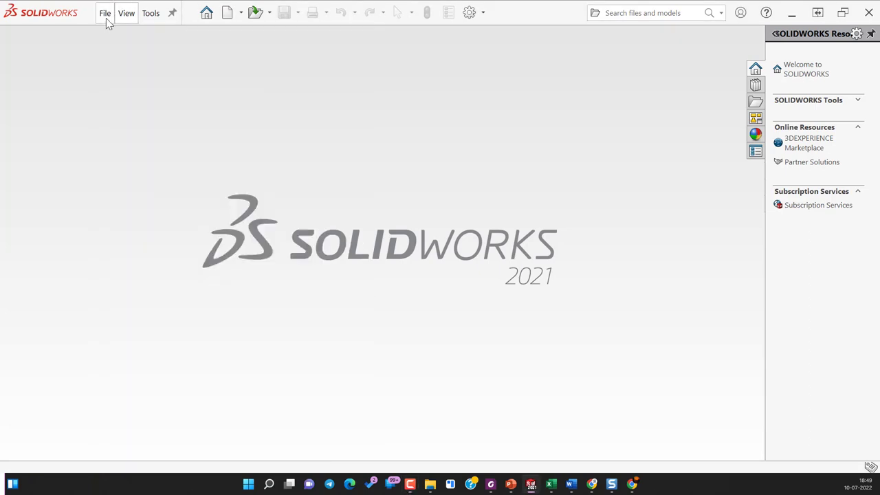
{"action": "left_click", "coordinate": [107, 15]}
{"action": "left_click", "coordinate": [115, 38]}
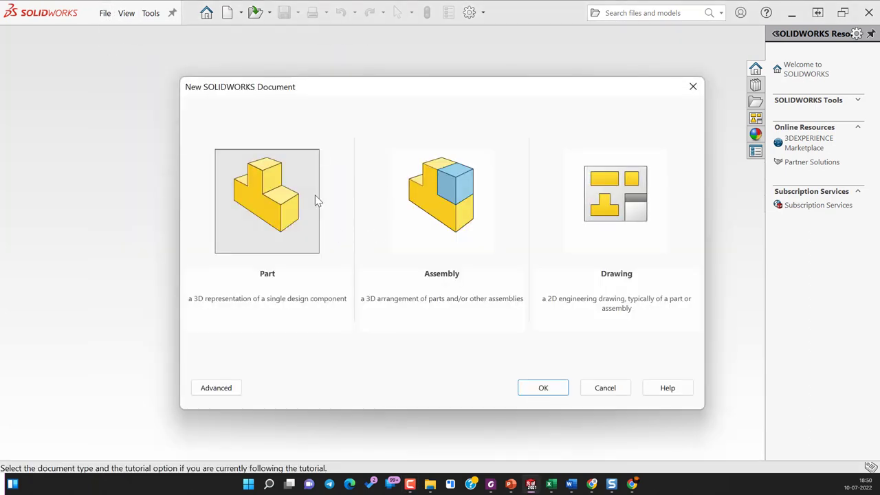
{"action": "left_click", "coordinate": [562, 395]}
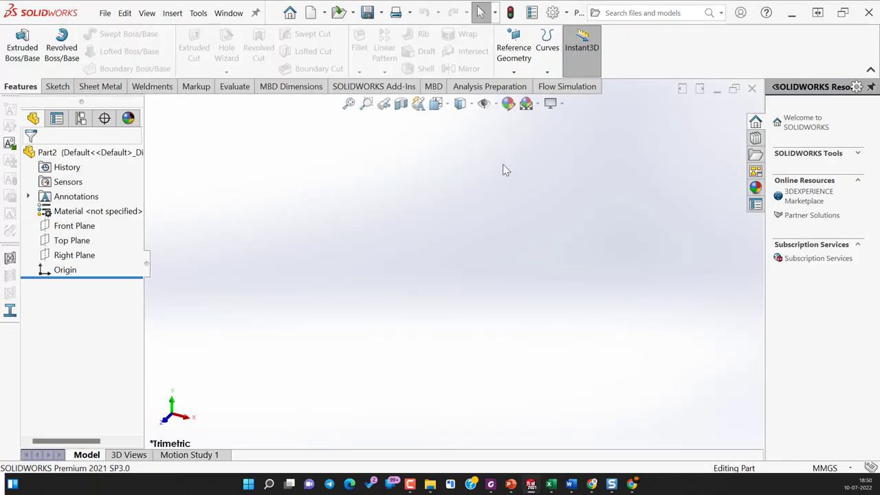
{"action": "left_click", "coordinate": [537, 103]}
{"action": "left_click", "coordinate": [546, 143]}
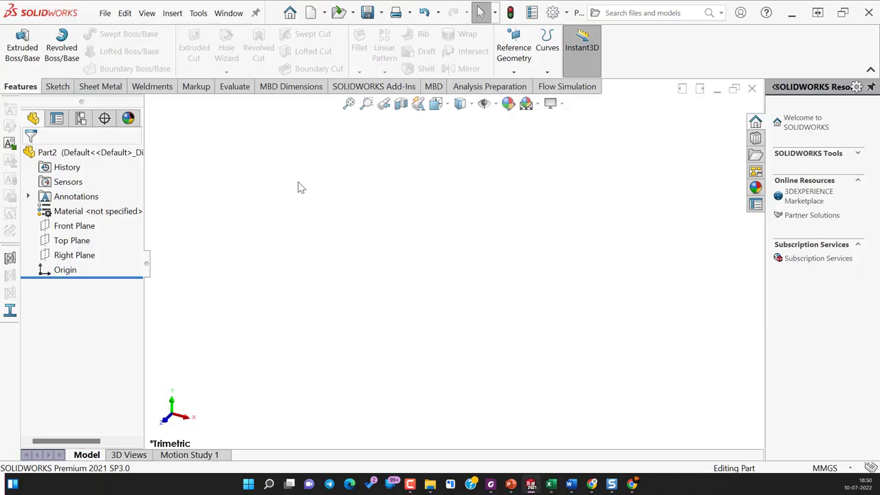
On the Front Plane, draw a horizontal midpoint line through the origin and make it construction geometry.
{"action": "left_click", "coordinate": [92, 229]}
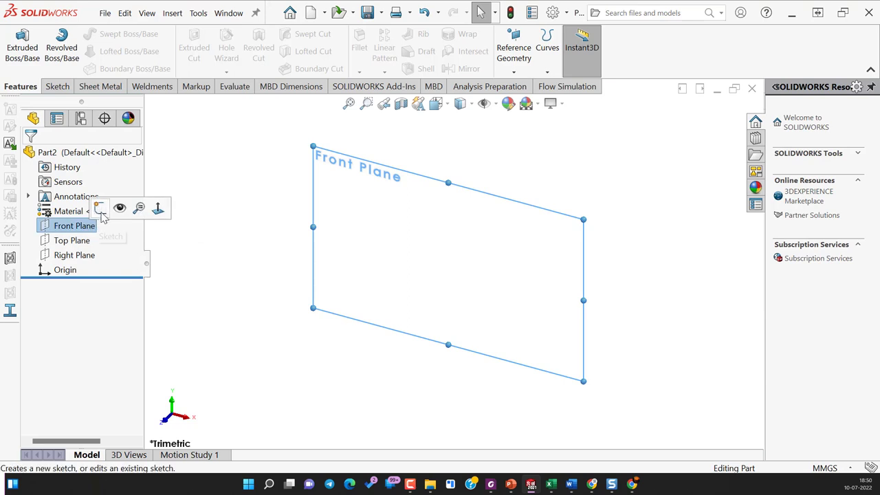
{"action": "left_click", "coordinate": [100, 210]}
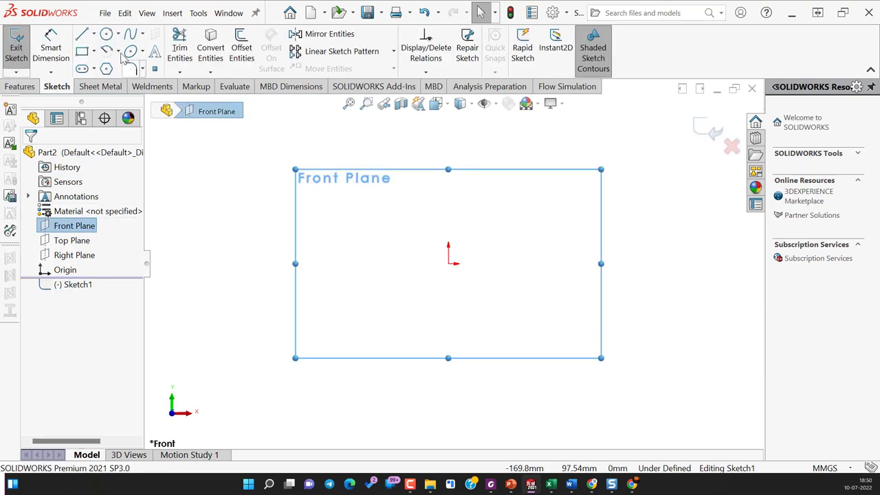
{"action": "left_click", "coordinate": [94, 34]}
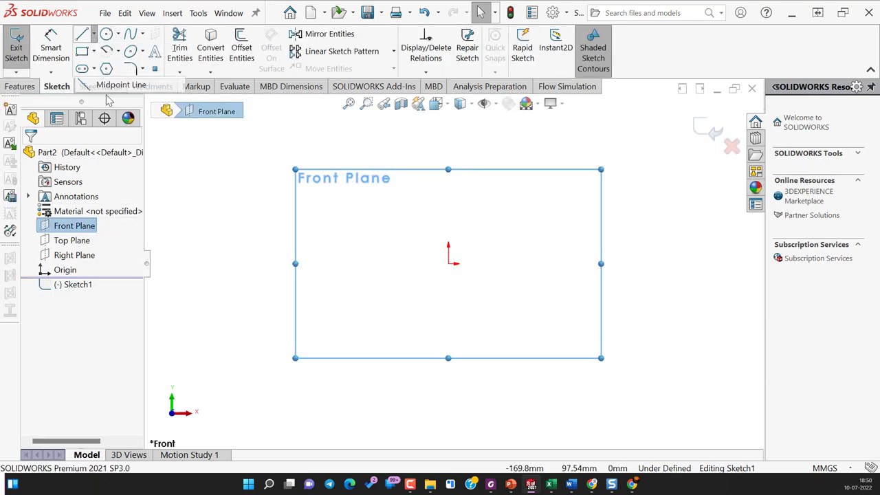
{"action": "left_click", "coordinate": [110, 82]}
{"action": "left_click", "coordinate": [449, 264]}
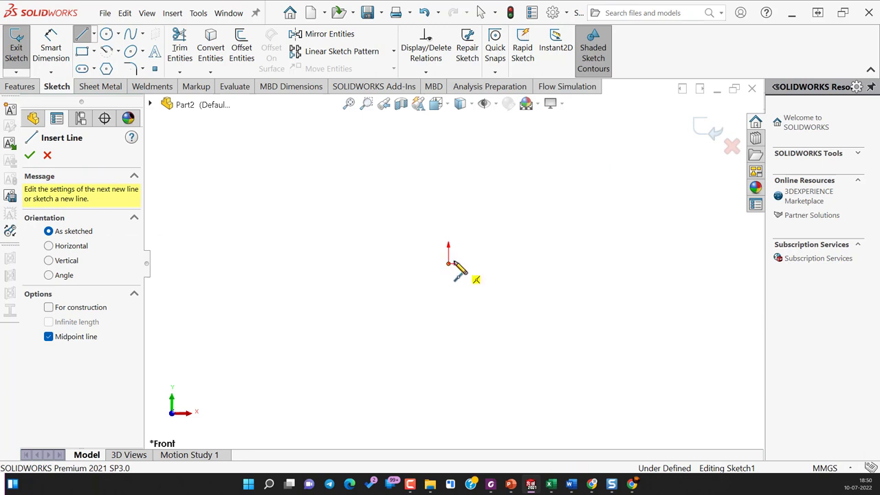
{"action": "left_click", "coordinate": [592, 264]}
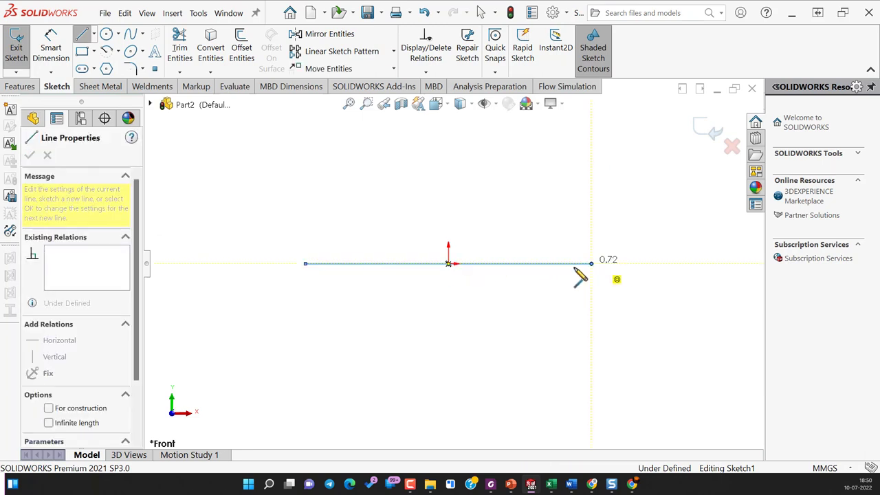
{"action": "key", "text": "Escape"}
{"action": "left_click", "coordinate": [555, 265]}
{"action": "left_click", "coordinate": [602, 235]}
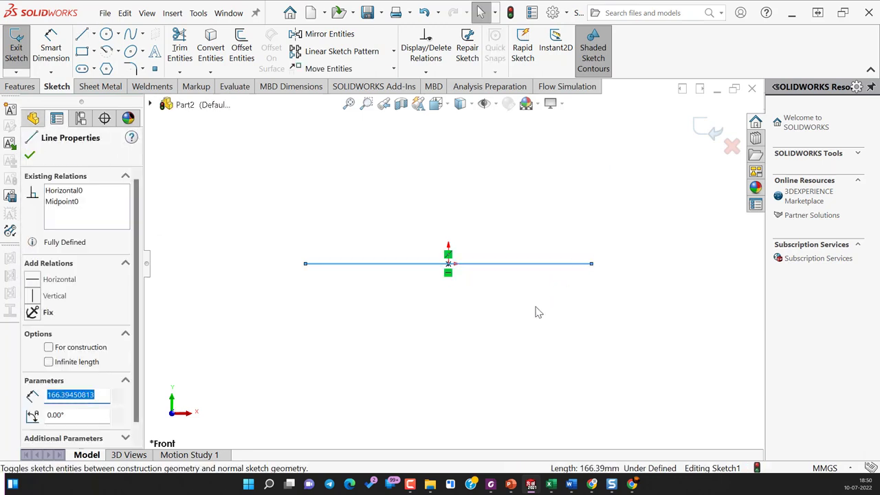
{"action": "left_click", "coordinate": [537, 309]}
{"action": "key", "text": "z"}
{"action": "key", "text": "z"}
Draw a vertical centerline rising from the origin.
{"action": "scroll", "coordinate": [500, 177], "scroll_direction": "down", "scroll_amount": 1}
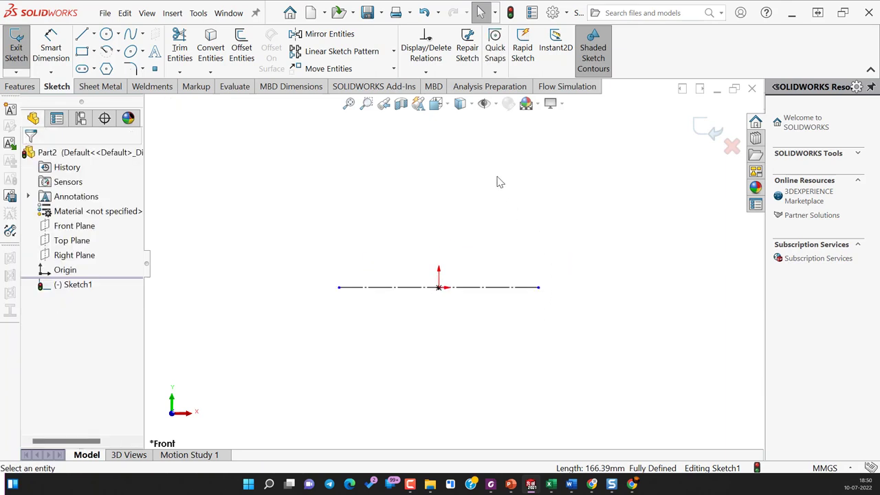
{"action": "middle_click_drag", "start_coordinate": [501, 199], "coordinate": [511, 293], "text": "ctrl"}
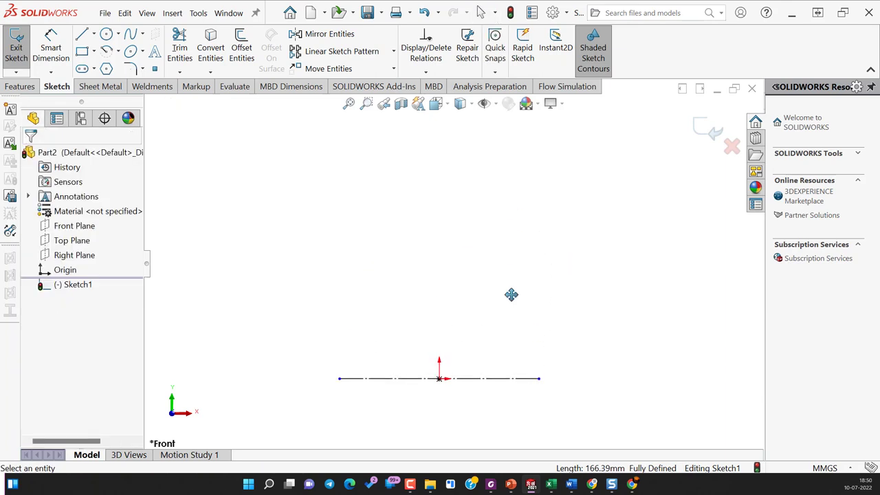
{"action": "left_click", "coordinate": [93, 35]}
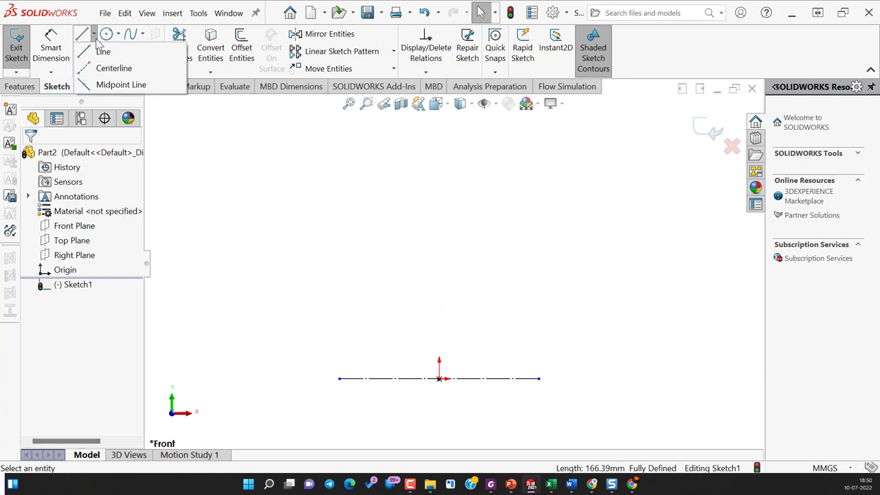
{"action": "left_click", "coordinate": [108, 72]}
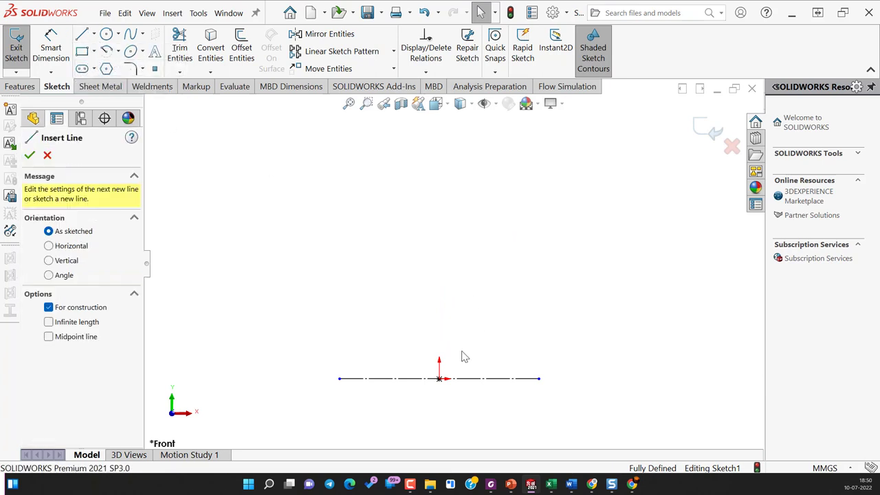
{"action": "left_click", "coordinate": [440, 378]}
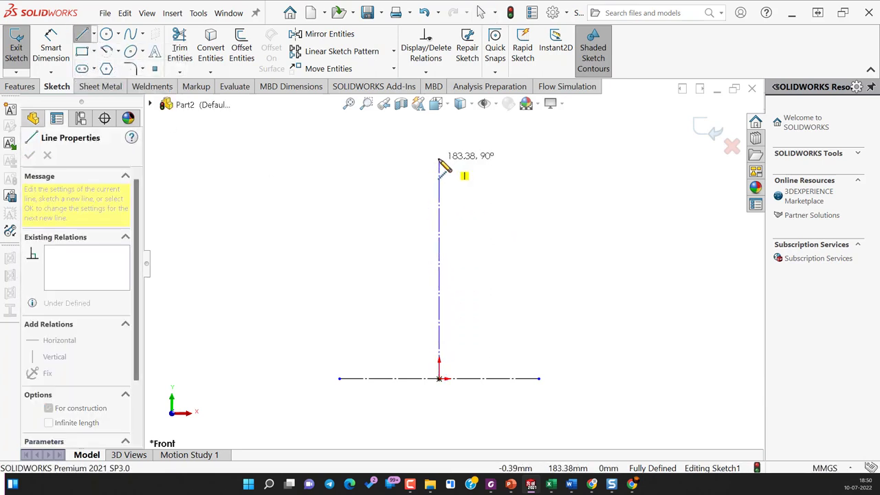
{"action": "left_click", "coordinate": [439, 159]}
{"action": "key", "text": "Escape"}
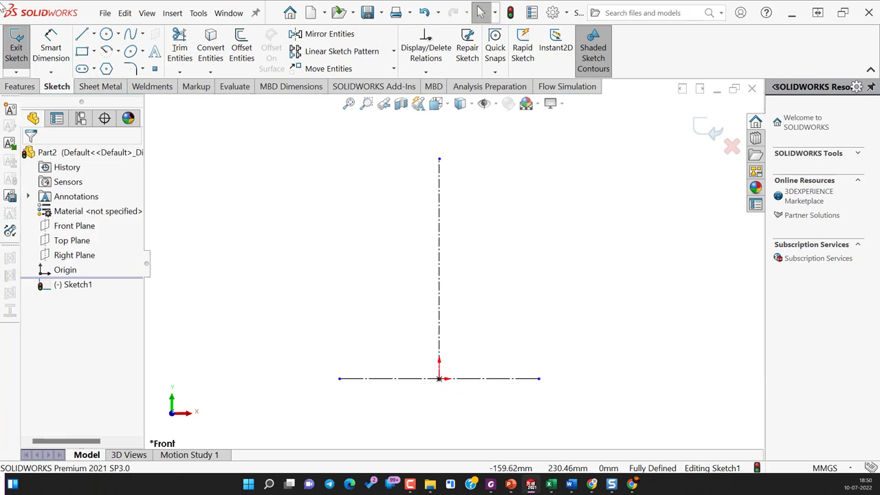
{"action": "left_click", "coordinate": [106, 33]}
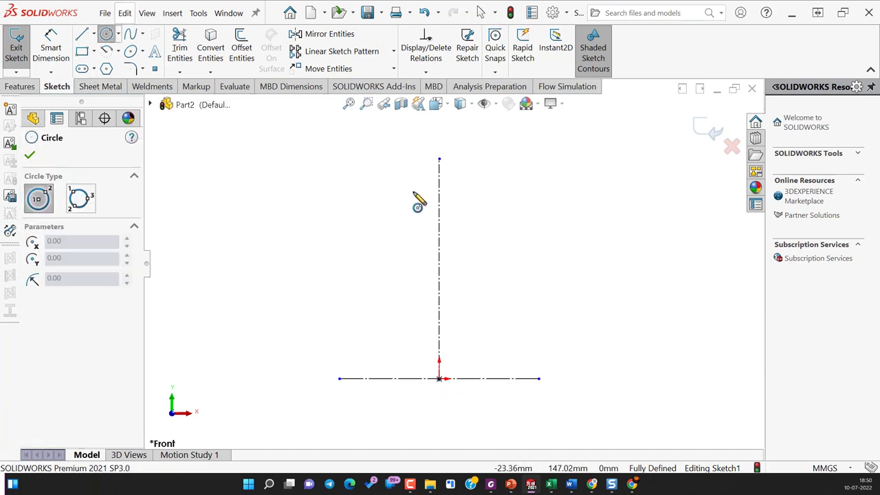
Draw a circle centred on the top end of the vertical centerline.
{"action": "left_click", "coordinate": [439, 159]}
{"action": "left_click", "coordinate": [495, 216]}
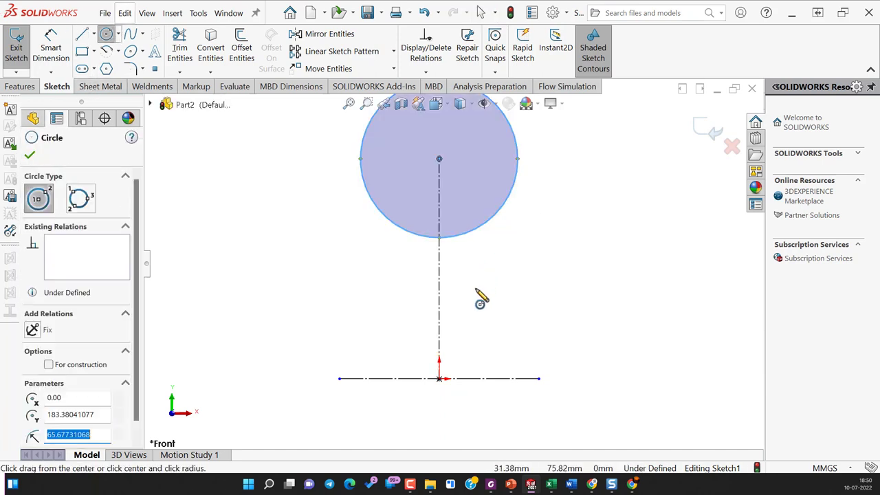
{"action": "key", "text": "Escape"}
Dimension the vertical centerline's height as 1188 mm.
{"action": "right_click_drag", "start_coordinate": [502, 300], "coordinate": [506, 230]}
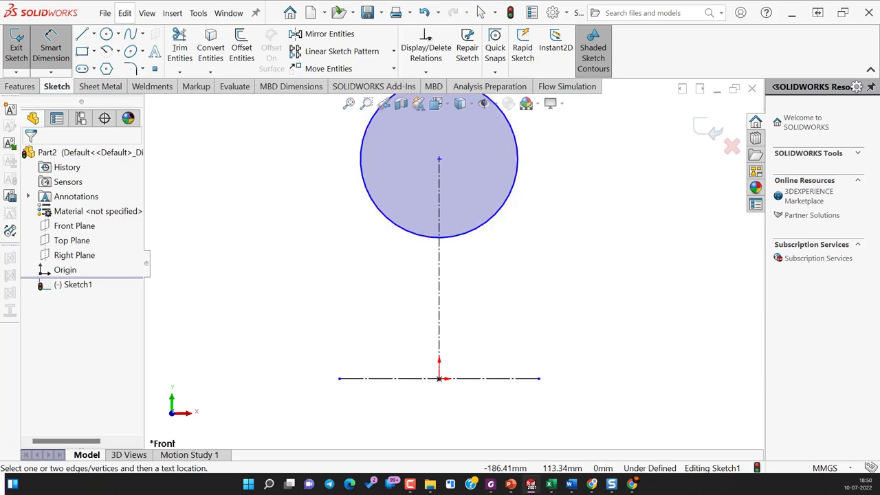
{"action": "key", "text": "f"}
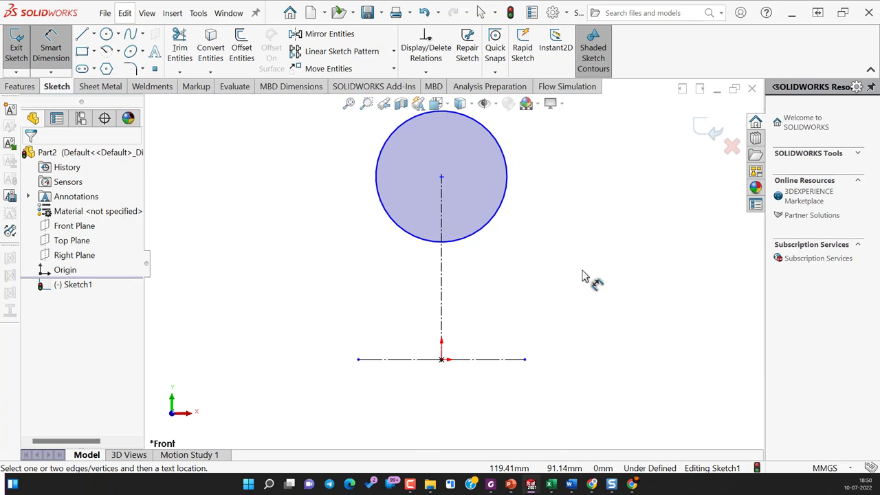
{"action": "left_click", "coordinate": [516, 233]}
{"action": "left_click", "coordinate": [581, 255]}
{"action": "type", "text": "11"}
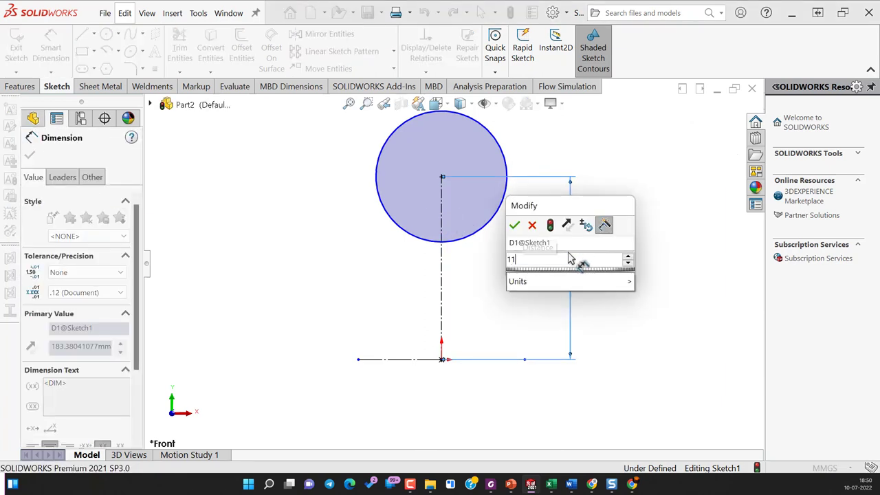
{"action": "type", "text": "88"}
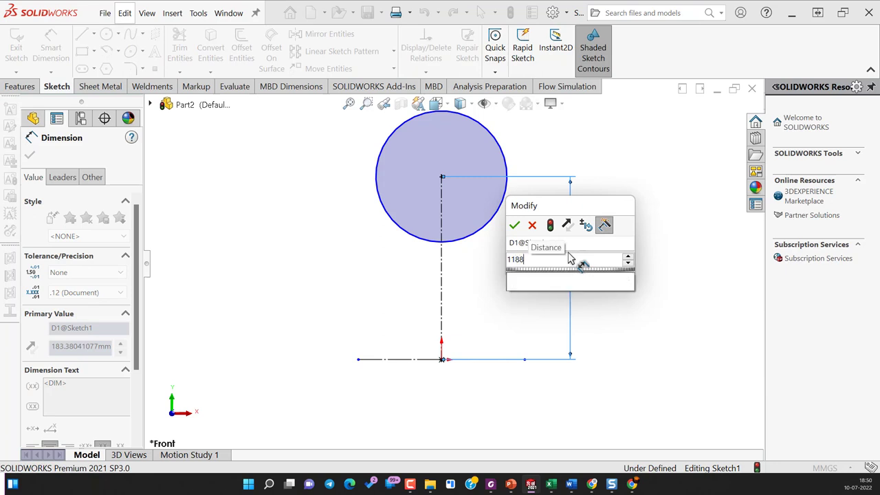
{"action": "key", "text": "Return"}
{"action": "left_click", "coordinate": [630, 287]}
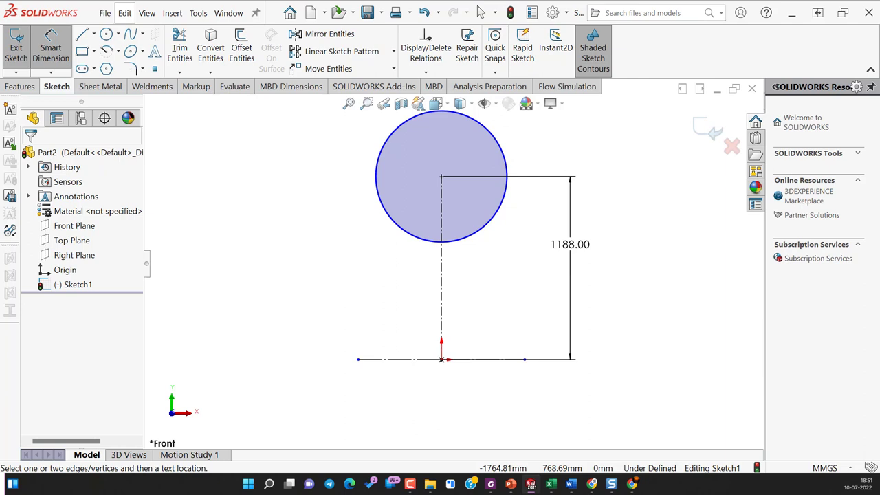
Convert the first circle to construction and draw a smaller concentric circle inside it.
{"action": "left_click", "coordinate": [504, 220]}
{"action": "key", "text": "Escape"}
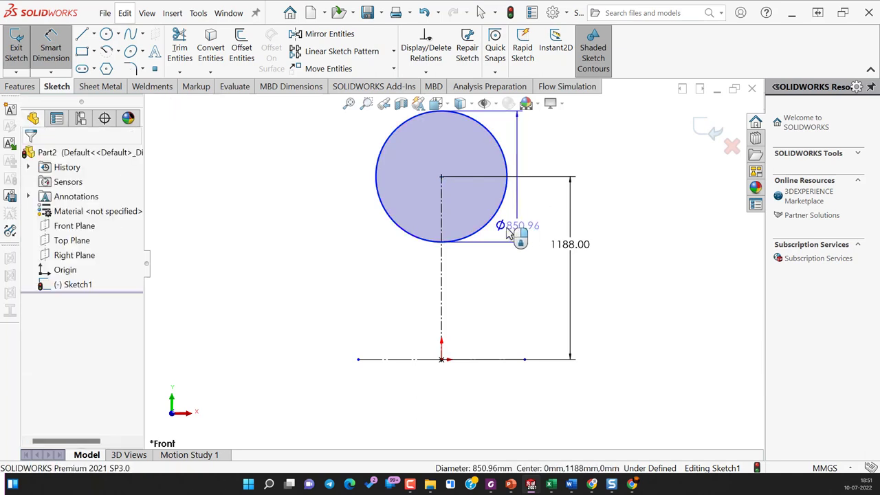
{"action": "key", "text": "Escape"}
{"action": "left_click", "coordinate": [507, 237]}
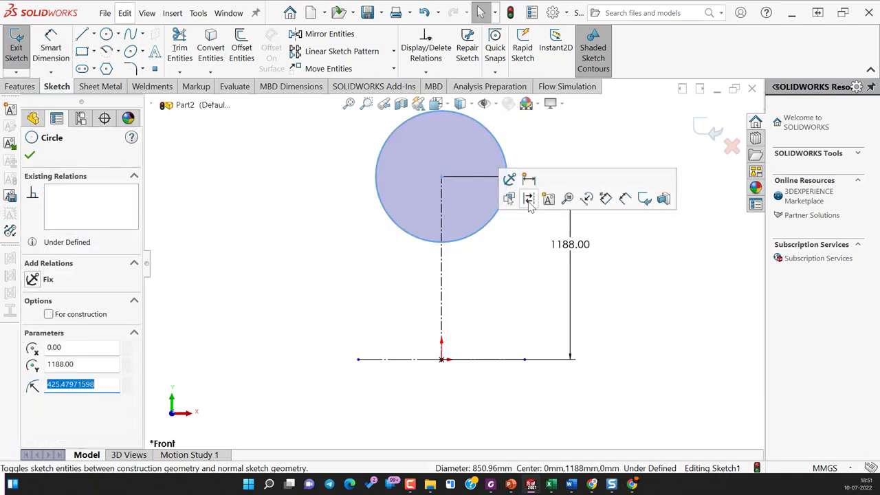
{"action": "left_click", "coordinate": [524, 198]}
{"action": "left_click", "coordinate": [106, 34]}
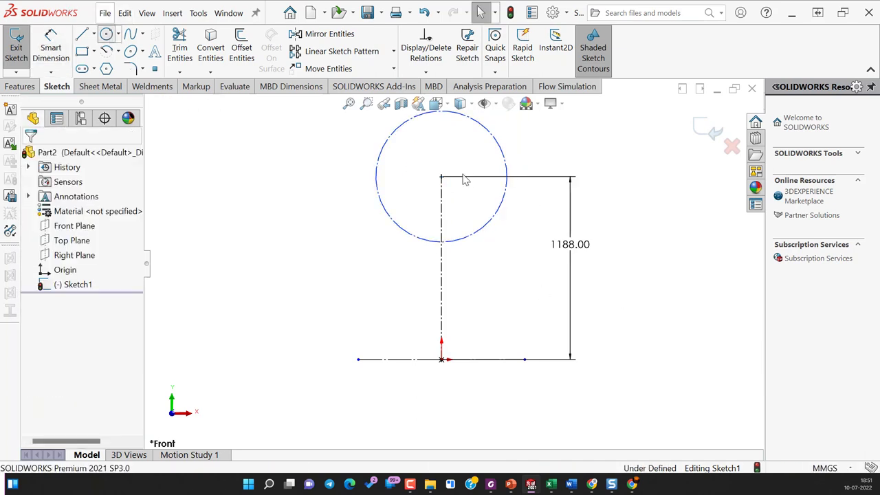
{"action": "left_click", "coordinate": [477, 219]}
{"action": "key", "text": "Escape"}
Dimension the inner circle's diameter as 274*2, giving Ø548 mm.
{"action": "left_click", "coordinate": [473, 219]}
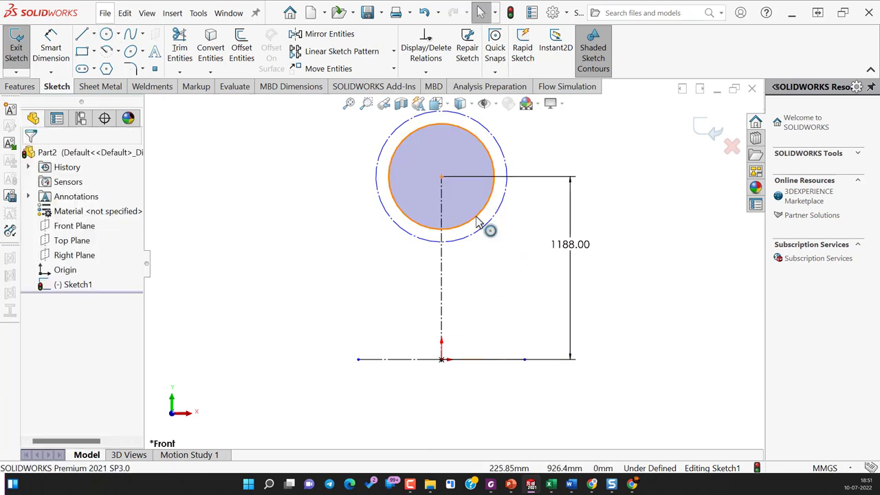
{"action": "left_click", "coordinate": [526, 198]}
{"action": "right_click_drag", "start_coordinate": [637, 401], "coordinate": [619, 344]}
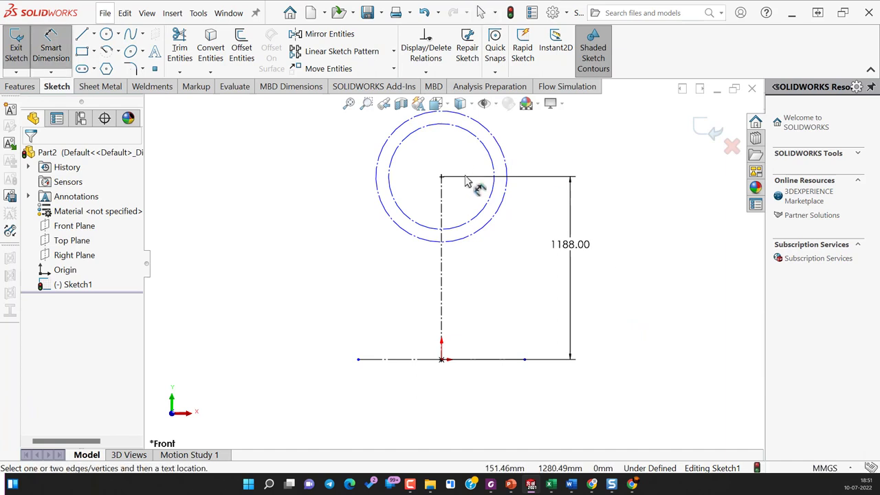
{"action": "left_click", "coordinate": [478, 217]}
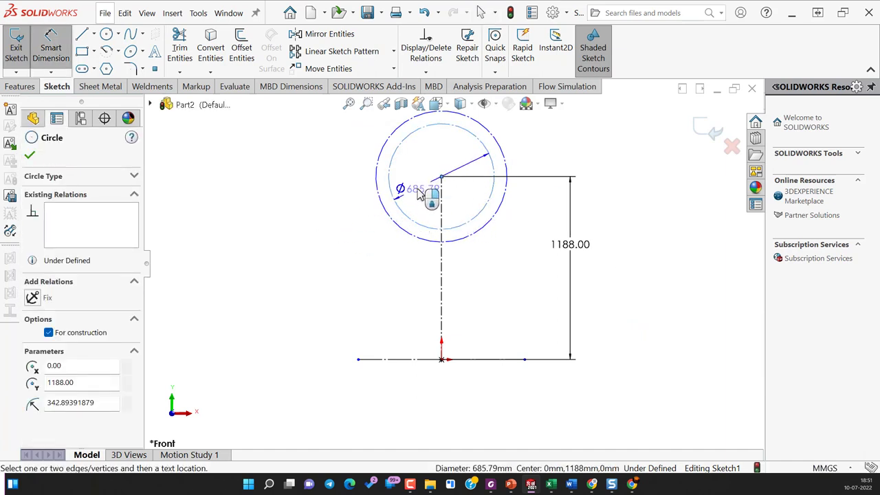
{"action": "left_click", "coordinate": [421, 194]}
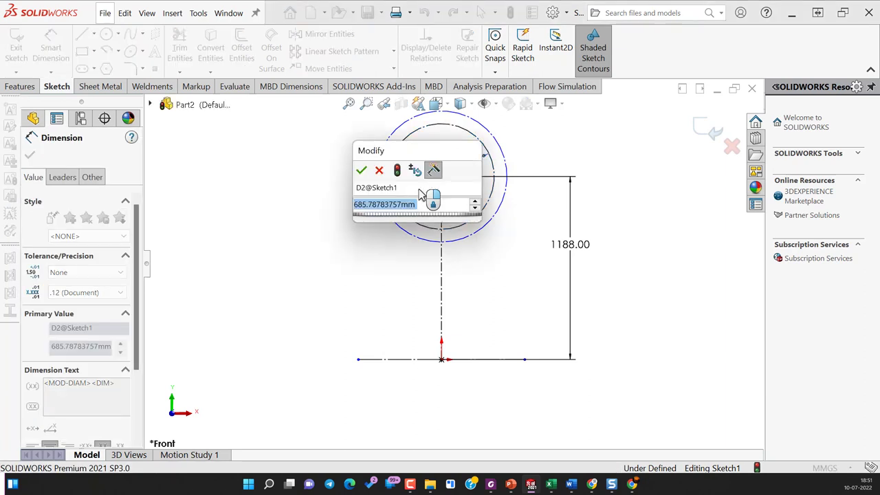
{"action": "type", "text": "="}
{"action": "key", "text": "BackSpace"}
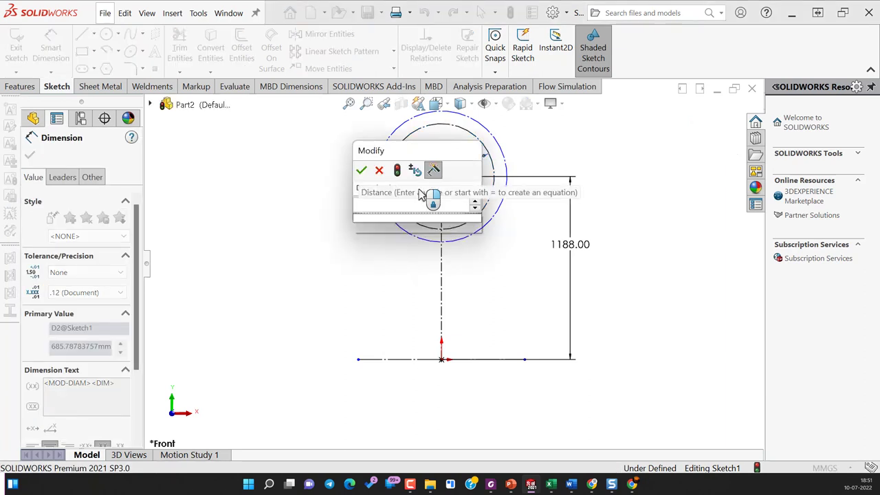
{"action": "type", "text": "274*"}
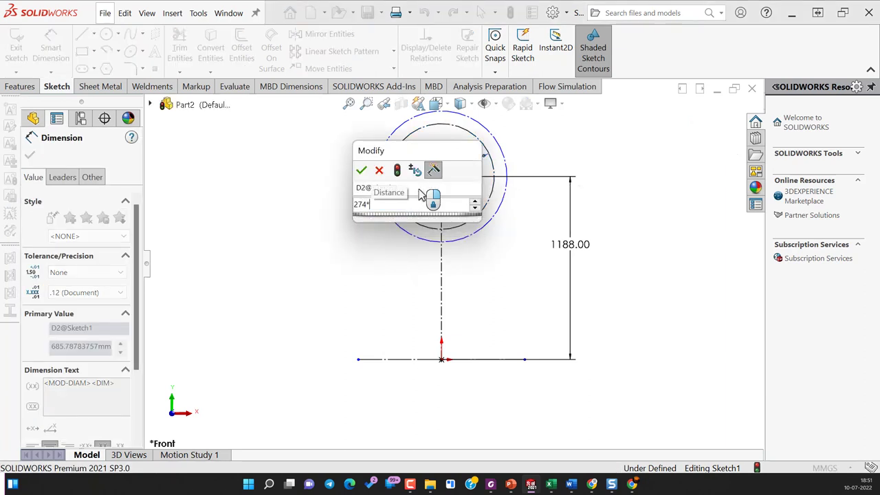
{"action": "type", "text": "2"}
{"action": "key", "text": "Return"}
{"action": "left_click", "coordinate": [658, 275]}
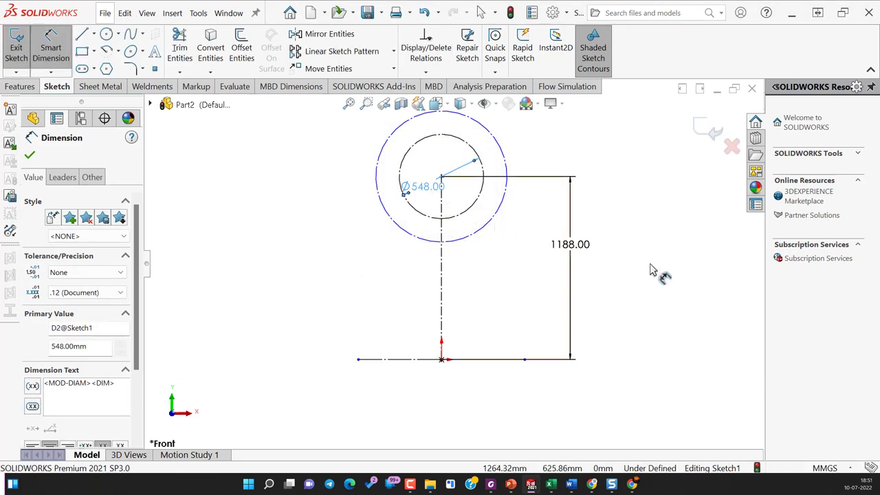
Set the gap between the inner and outer circles to 30 mm.
{"action": "left_click", "coordinate": [481, 231]}
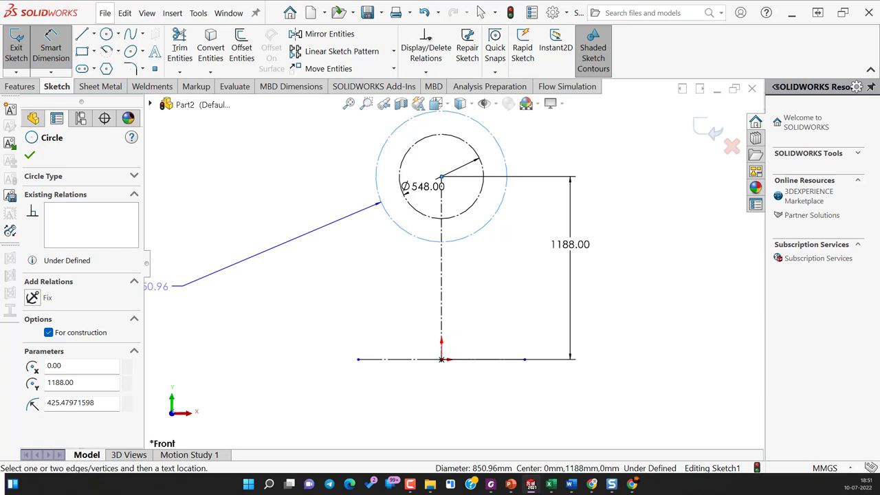
{"action": "left_click", "coordinate": [473, 216]}
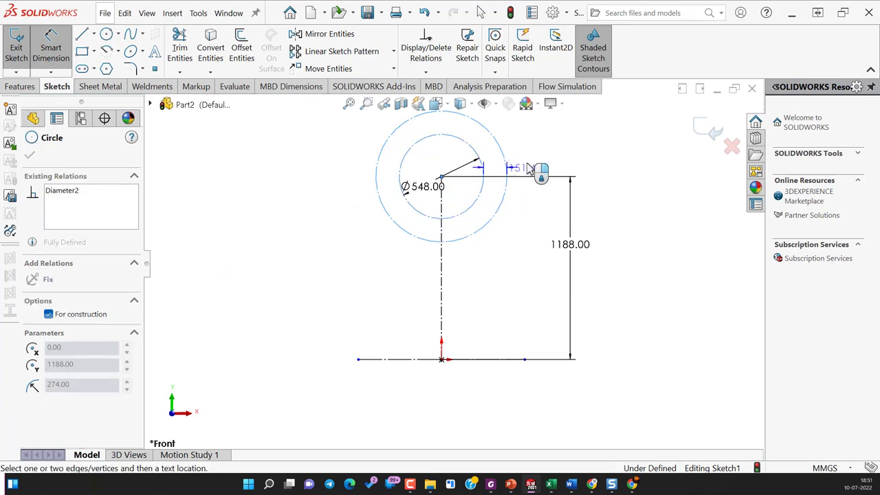
{"action": "left_click", "coordinate": [494, 158]}
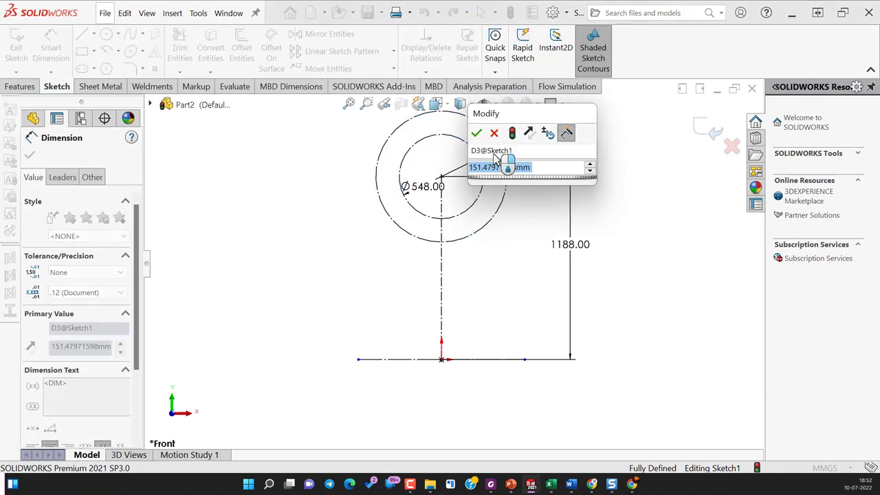
{"action": "type", "text": "30"}
{"action": "key", "text": "Return"}
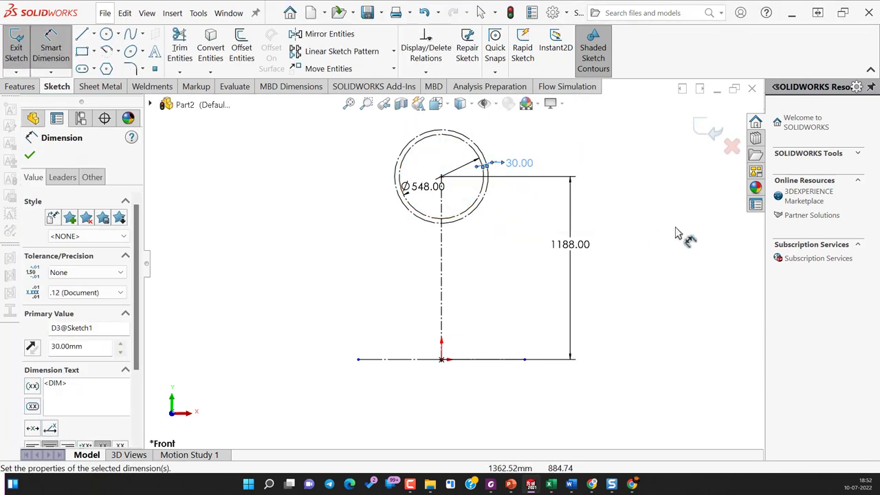
{"action": "scroll", "coordinate": [421, 255], "scroll_direction": "down", "scroll_amount": 2}
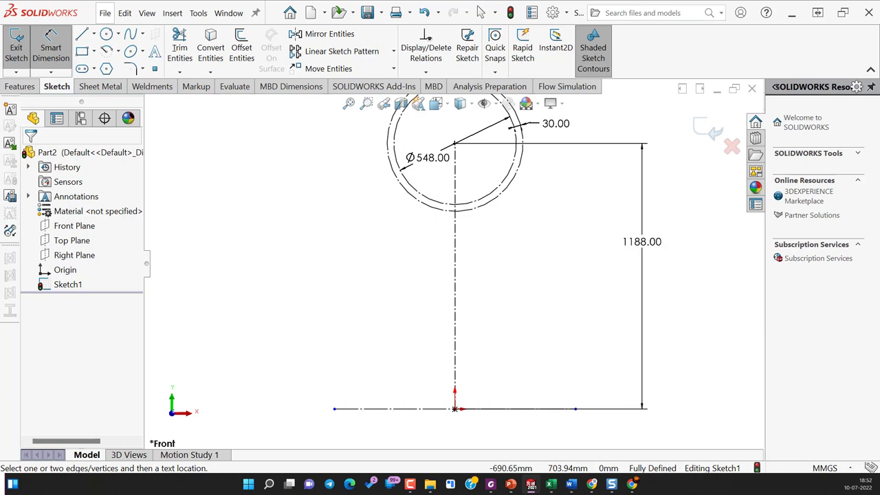
Draw two centerlines from the circle centre, one down-right and one down-left.
{"action": "left_click", "coordinate": [94, 37]}
{"action": "left_click", "coordinate": [110, 68]}
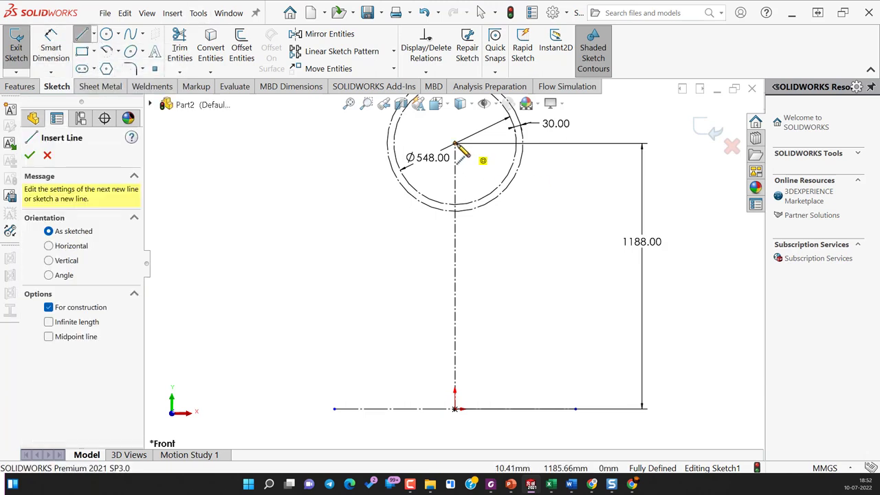
{"action": "left_click_drag", "start_coordinate": [455, 144], "coordinate": [541, 193]}
{"action": "key", "text": "Escape"}
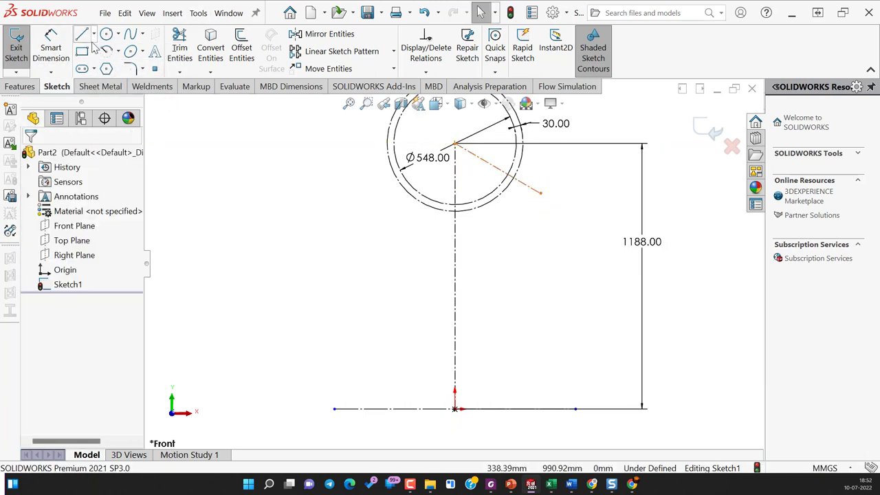
{"action": "left_click", "coordinate": [94, 36]}
{"action": "left_click", "coordinate": [113, 68]}
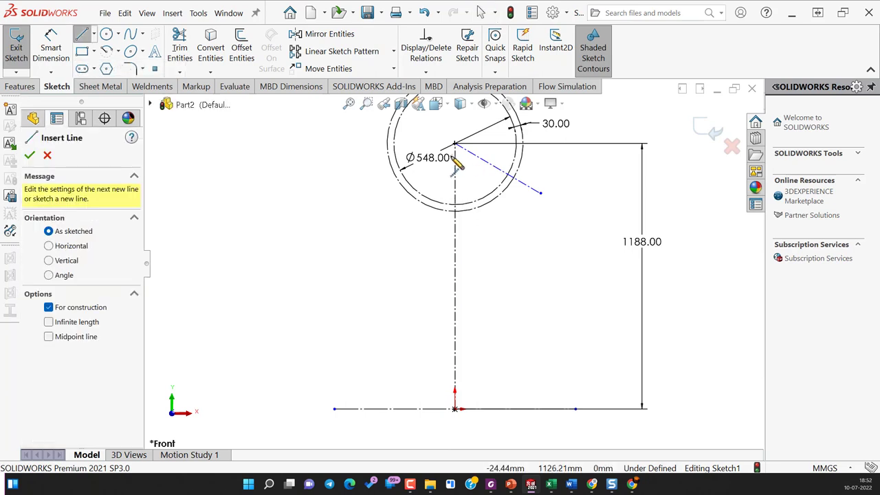
{"action": "left_click_drag", "start_coordinate": [454, 145], "coordinate": [365, 193]}
{"action": "key", "text": "Escape"}
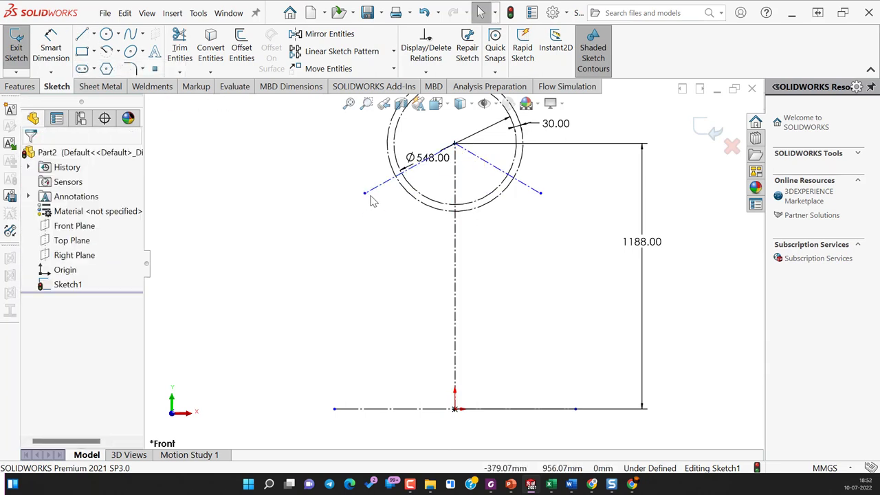
Set the angle between the two angled centerlines to 120°.
{"action": "key", "text": "d"}
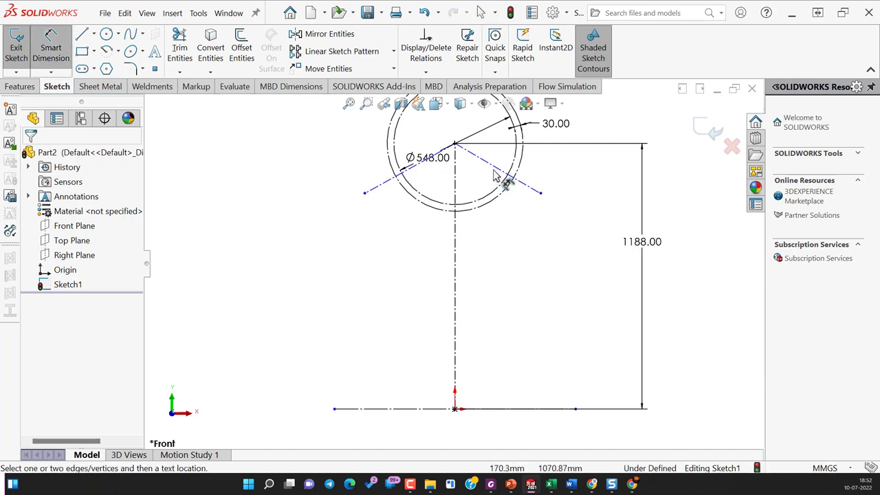
{"action": "left_click", "coordinate": [403, 172]}
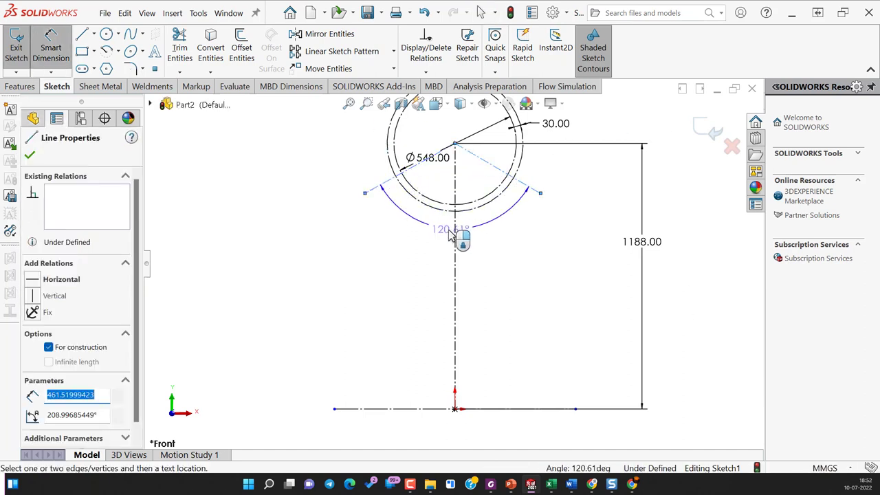
{"action": "left_click", "coordinate": [450, 236]}
{"action": "type", "text": "12"}
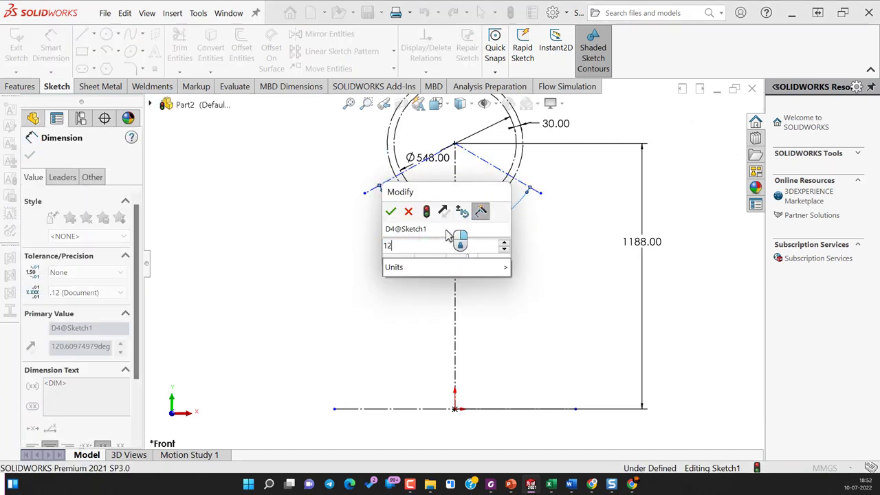
{"action": "type", "text": "0"}
{"action": "key", "text": "Return"}
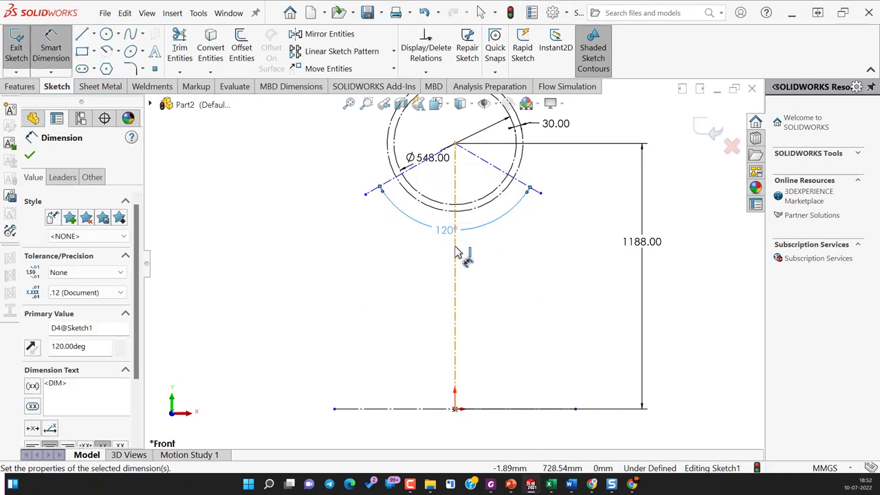
{"action": "left_click", "coordinate": [522, 183]}
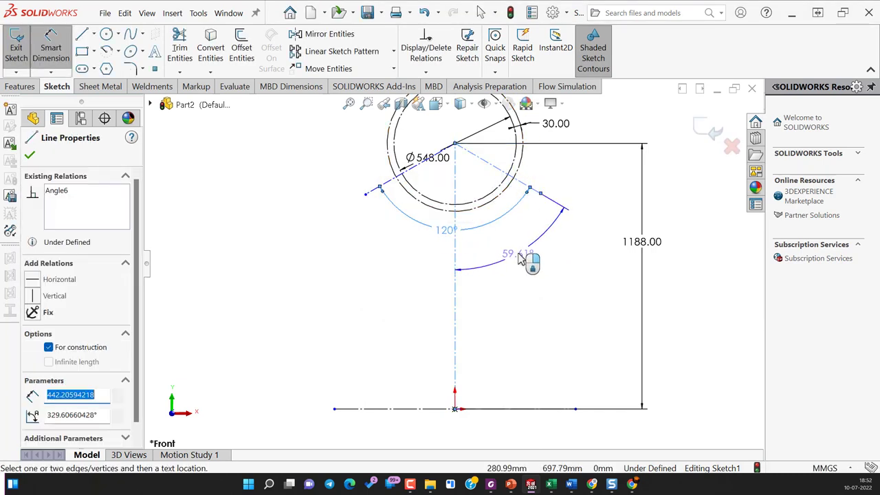
{"action": "key", "text": "Escape"}
{"action": "key", "text": "Escape"}
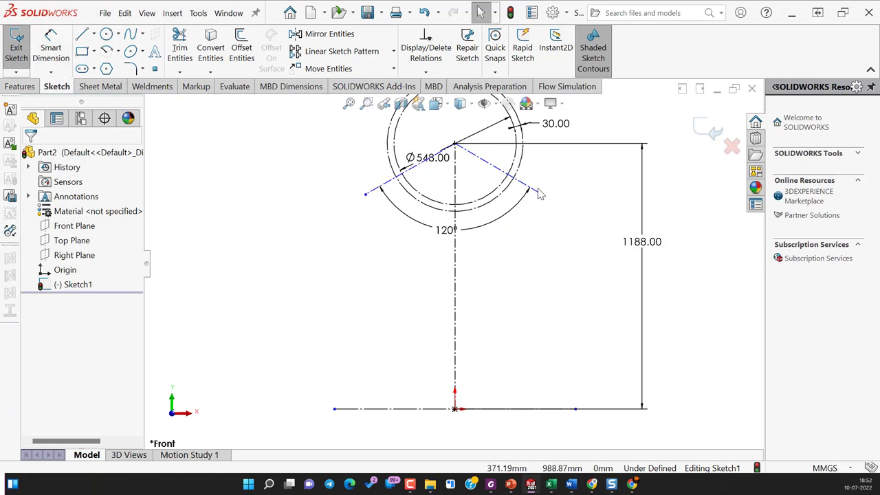
Set the right angled centerline at 60° from the vertical centerline.
{"action": "key", "text": "d"}
{"action": "left_click", "coordinate": [455, 264]}
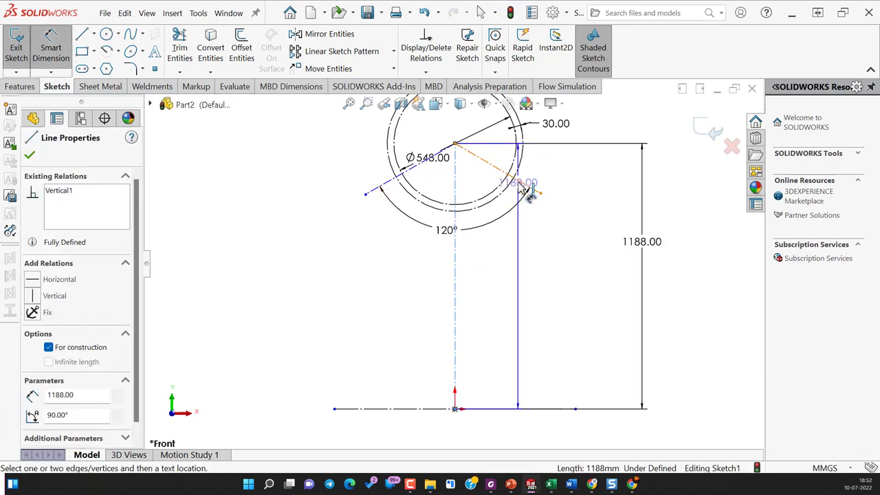
{"action": "left_click", "coordinate": [519, 206]}
{"action": "left_click", "coordinate": [500, 253]}
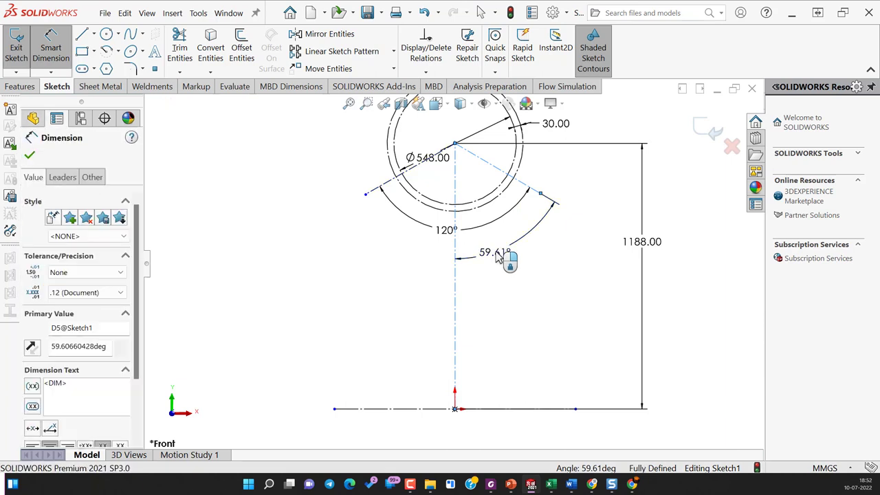
{"action": "type", "text": "60"}
{"action": "key", "text": "Return"}
{"action": "key", "text": "Escape"}
{"action": "key", "text": "Escape"}
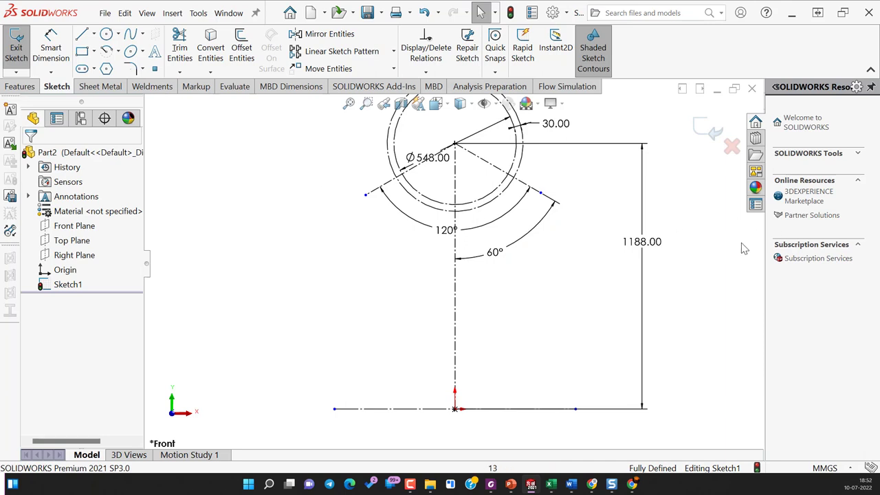
Draw a centre-point arc from the circle centre, spanning from the left to the right angled centerline.
{"action": "left_click", "coordinate": [108, 36]}
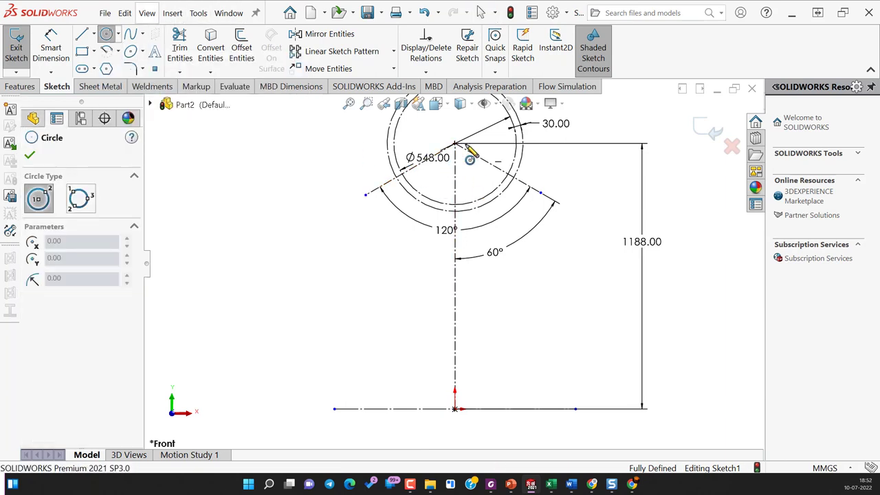
{"action": "left_click", "coordinate": [117, 51]}
{"action": "left_click", "coordinate": [137, 69]}
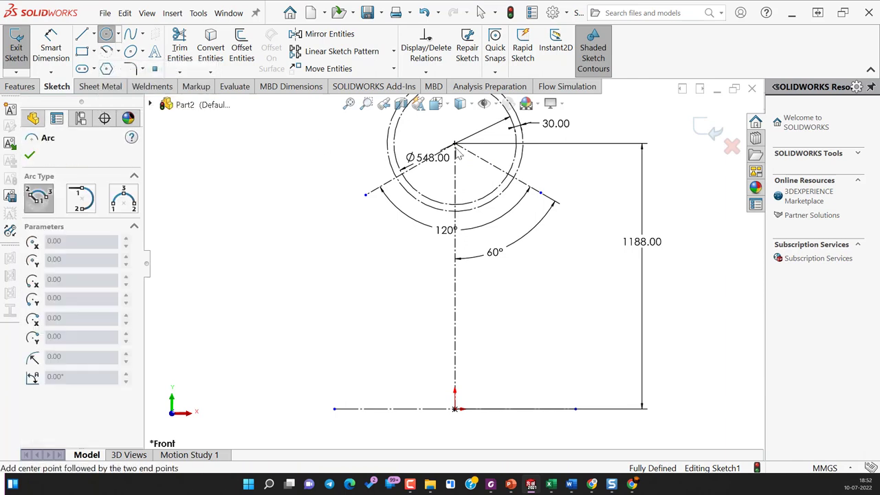
{"action": "left_click", "coordinate": [455, 143]}
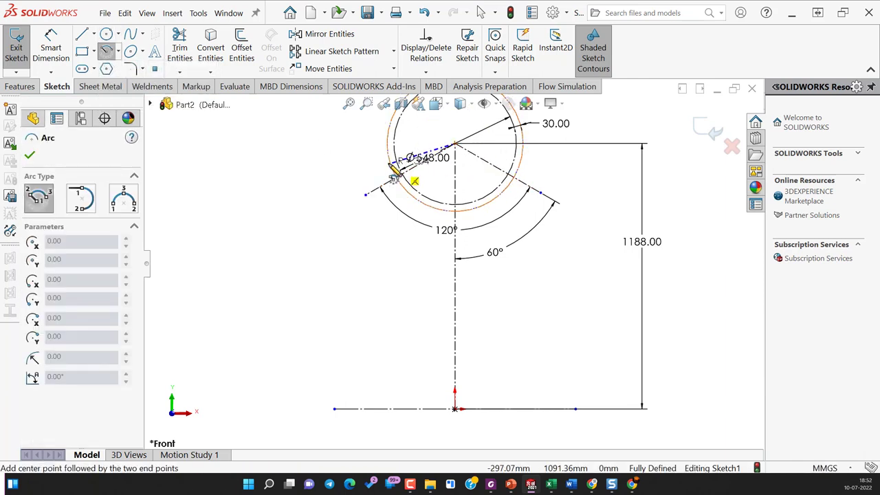
{"action": "left_click", "coordinate": [394, 169]}
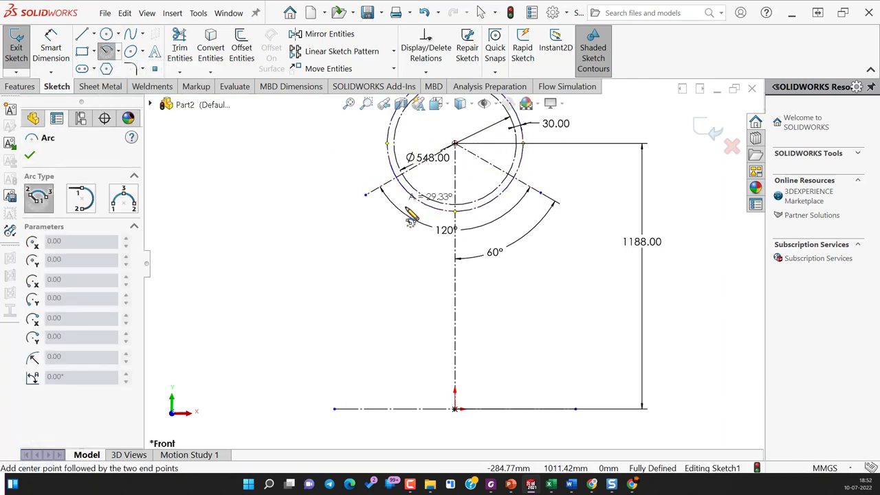
{"action": "left_click", "coordinate": [529, 174]}
{"action": "key", "text": "Escape"}
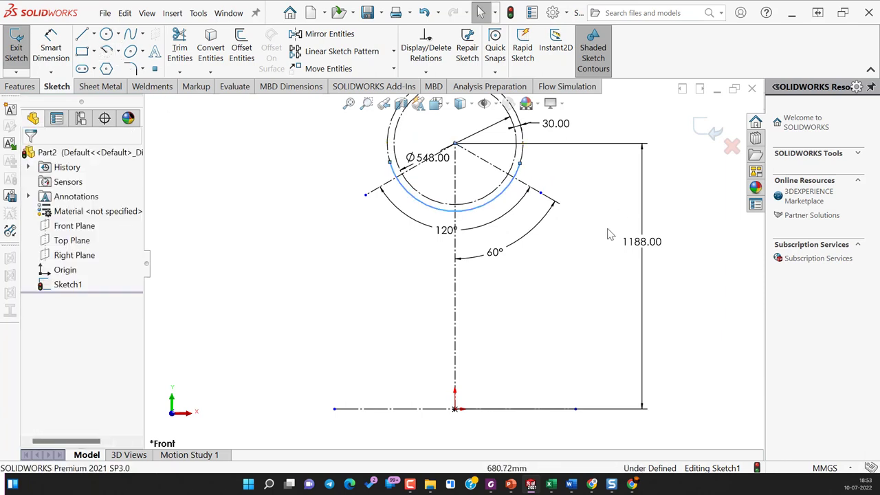
Draw two construction lines from the circle centre to the circle, one right and one left.
{"action": "left_click", "coordinate": [94, 34]}
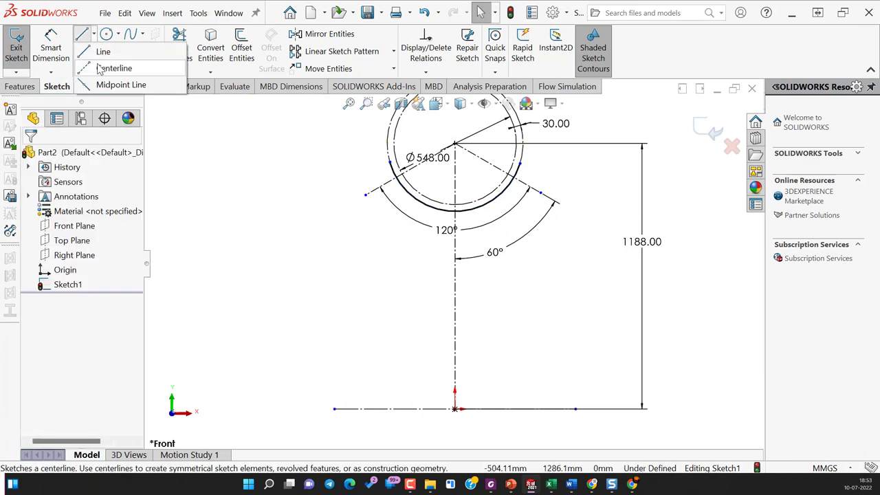
{"action": "left_click", "coordinate": [102, 69]}
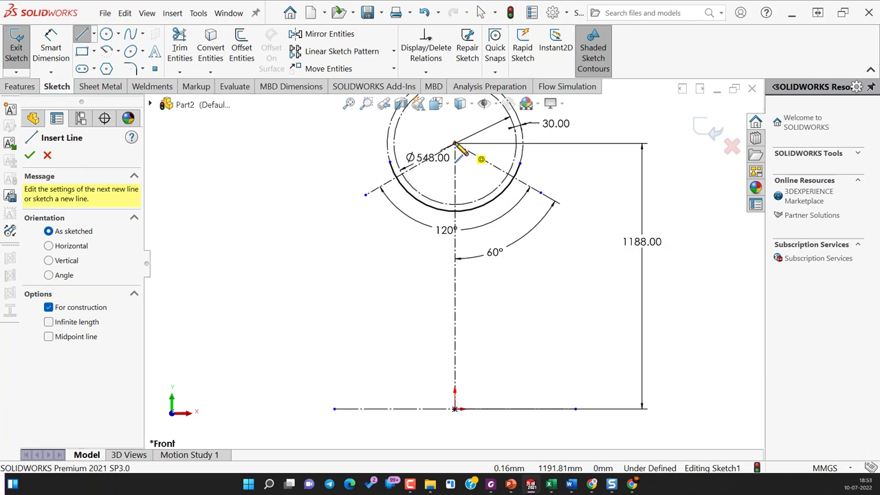
{"action": "left_click", "coordinate": [455, 145]}
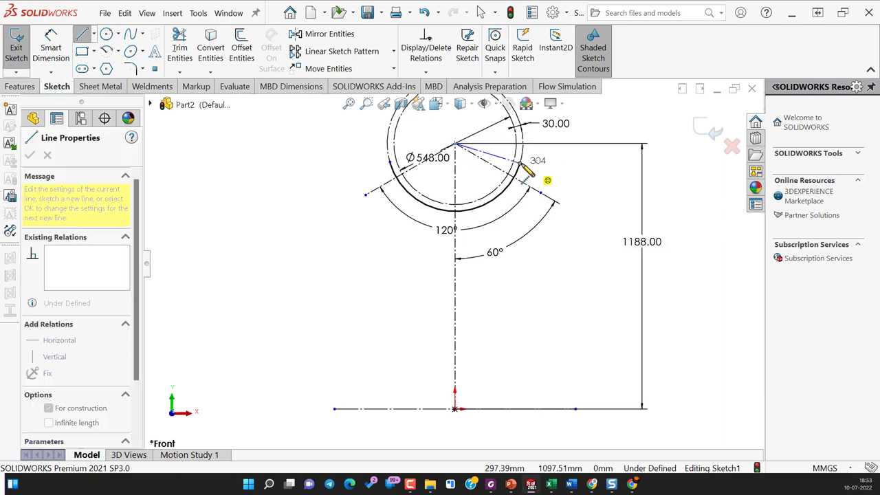
{"action": "left_click", "coordinate": [521, 164]}
{"action": "key", "text": "Escape"}
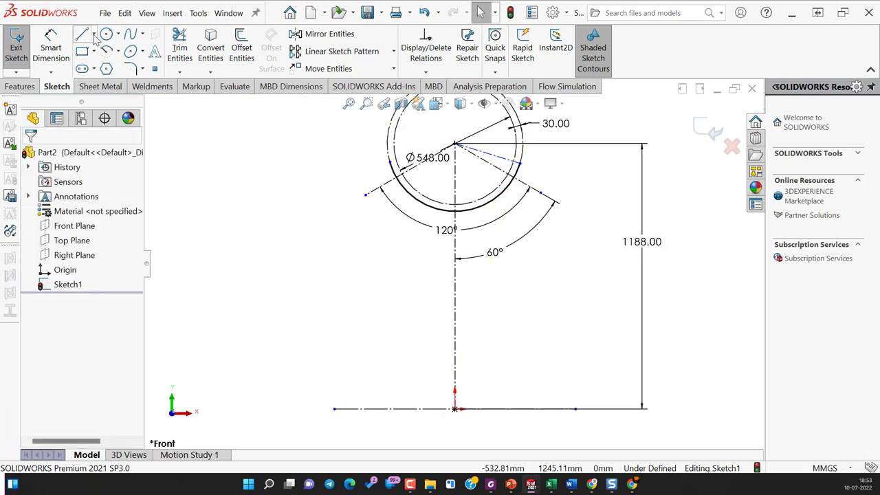
{"action": "left_click", "coordinate": [94, 38]}
{"action": "left_click", "coordinate": [102, 69]}
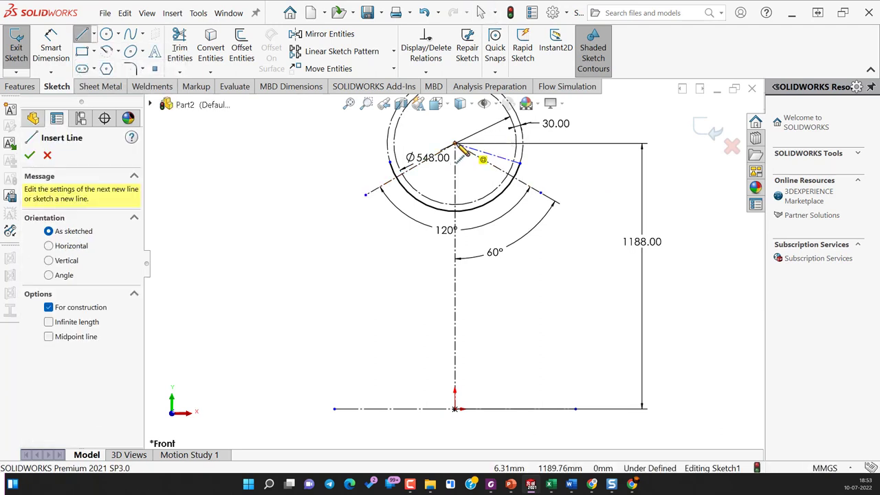
{"action": "left_click_drag", "start_coordinate": [455, 145], "coordinate": [390, 162]}
{"action": "key", "text": "Escape"}
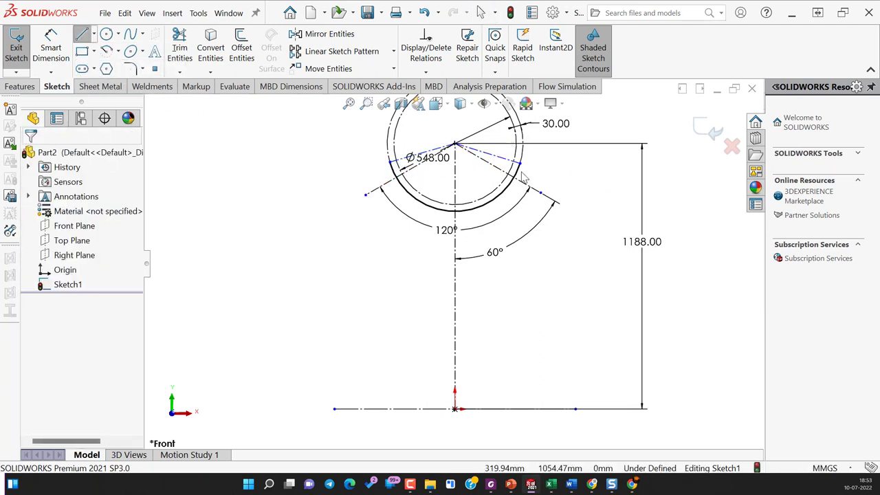
Make the two construction line endpoints symmetric about the vertical centerline.
{"action": "left_click", "coordinate": [521, 164]}
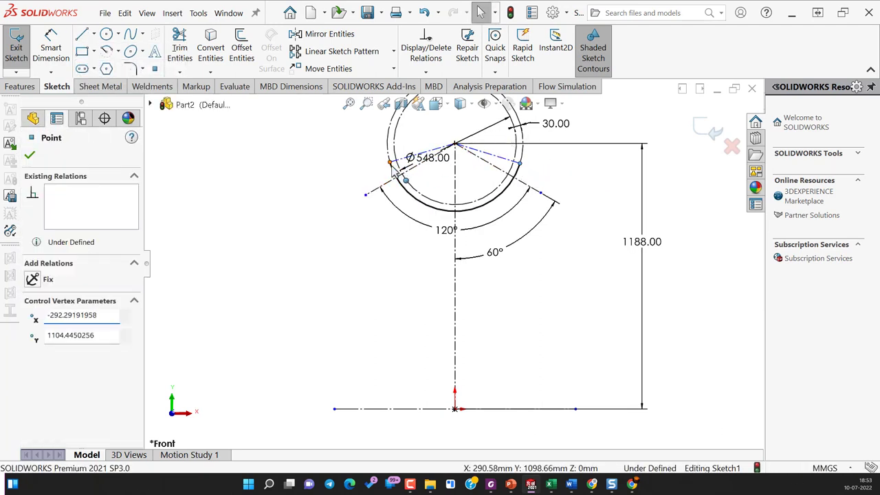
{"action": "left_click", "coordinate": [398, 162], "text": "ctrl"}
{"action": "left_click", "coordinate": [441, 296], "text": "ctrl"}
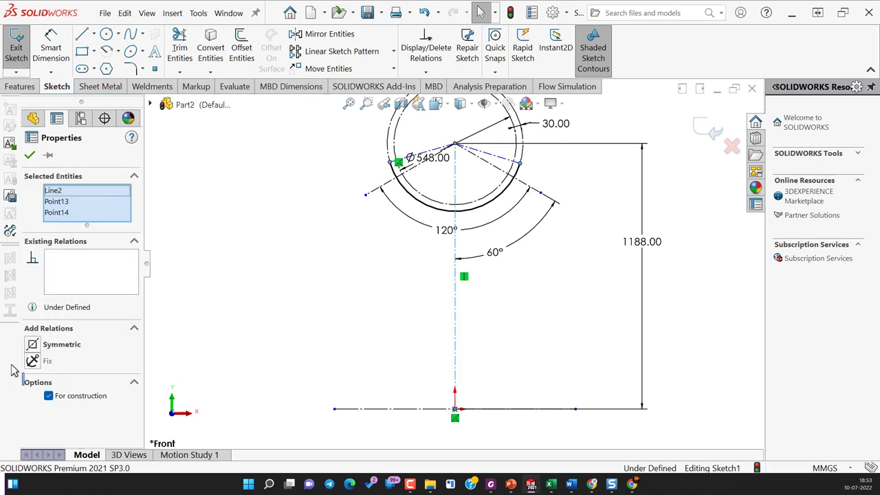
{"action": "left_click", "coordinate": [36, 349]}
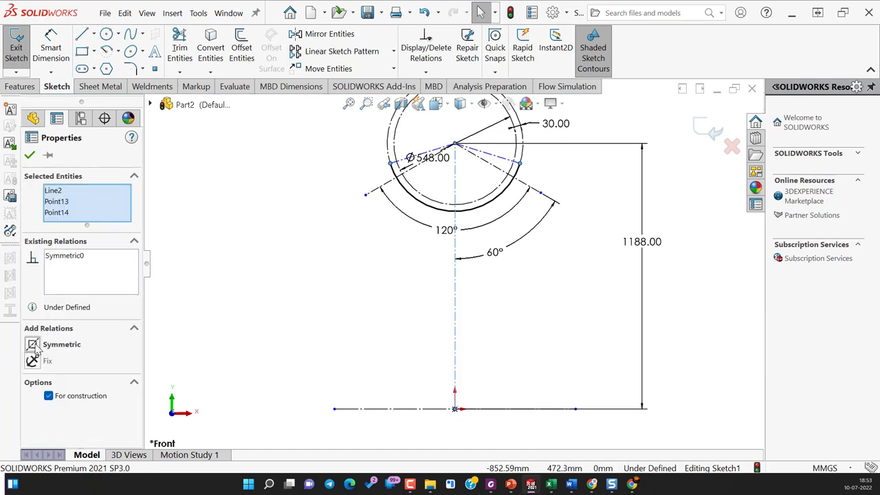
{"action": "left_click", "coordinate": [29, 156]}
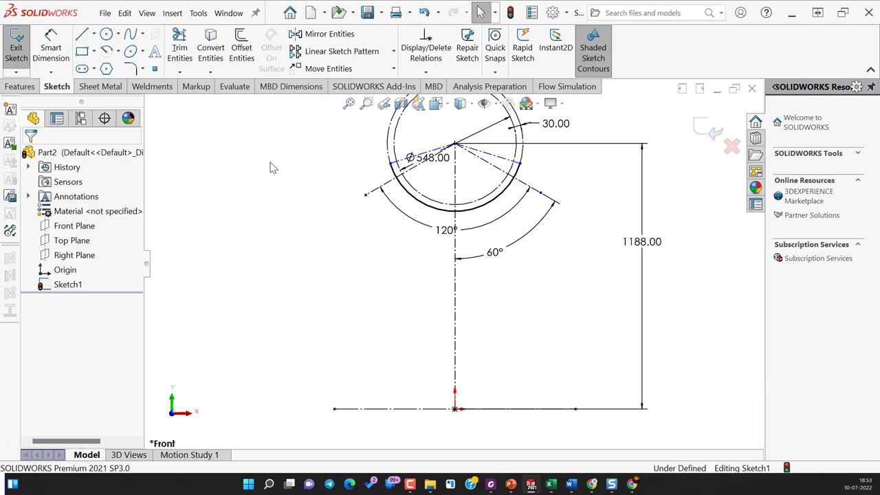
{"action": "key", "text": "d"}
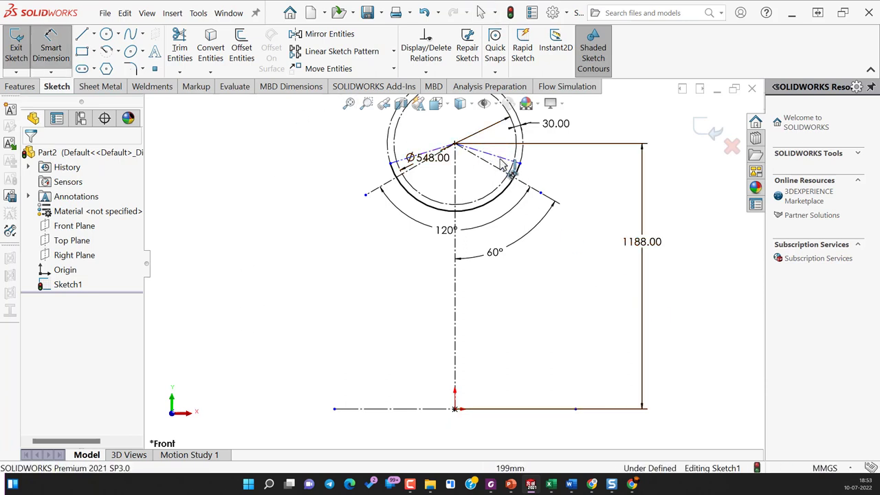
Dimension the angle between the two new construction lines as 132°.
{"action": "left_click", "coordinate": [504, 163]}
{"action": "left_click", "coordinate": [406, 158]}
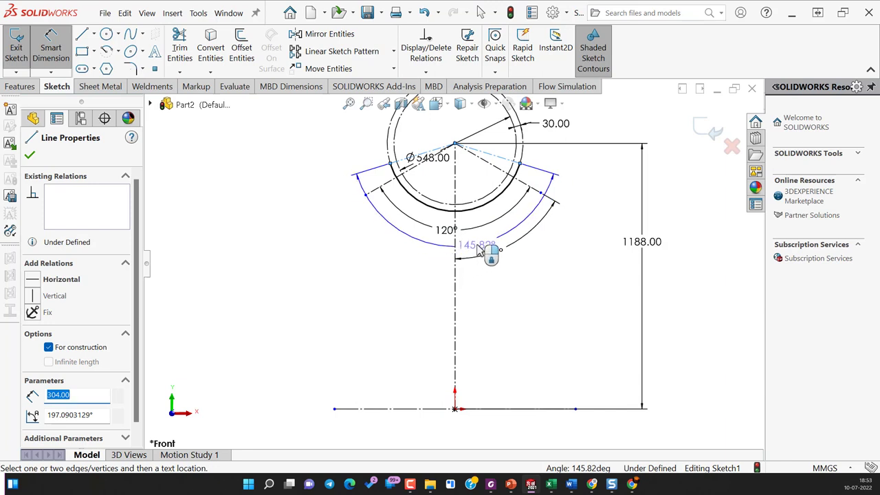
{"action": "left_click", "coordinate": [488, 250]}
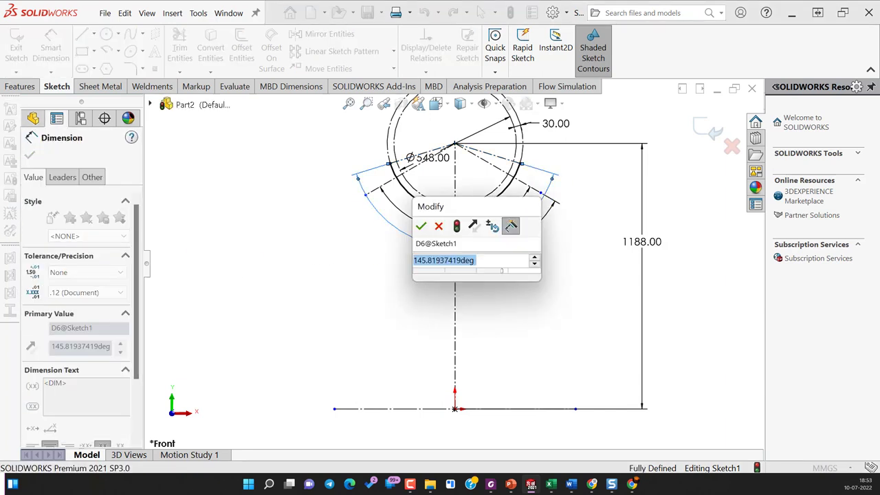
{"action": "type", "text": "132"}
{"action": "key", "text": "Return"}
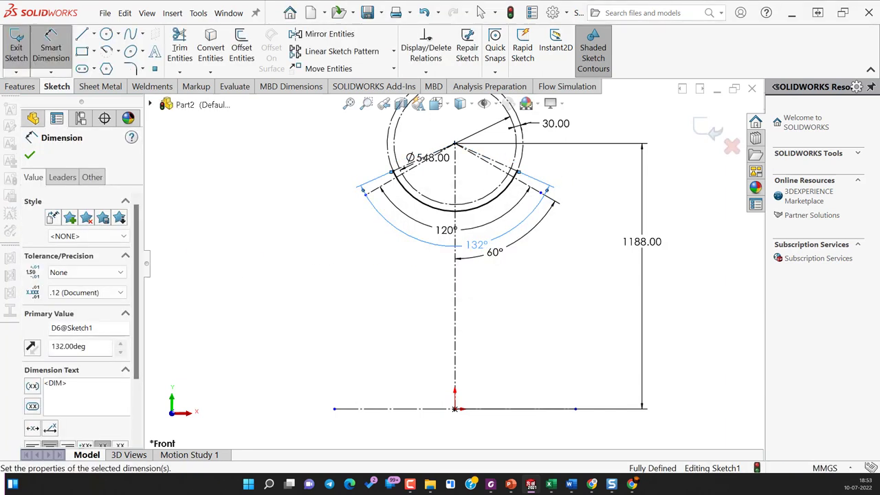
{"action": "key", "text": "Escape"}
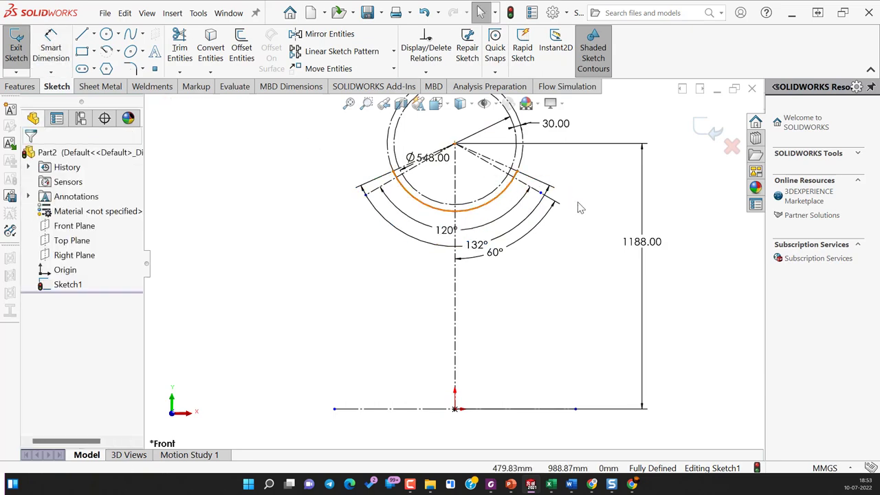
{"action": "scroll", "coordinate": [417, 218], "scroll_direction": "down", "scroll_amount": 2}
{"action": "scroll", "coordinate": [418, 218], "scroll_direction": "down", "scroll_amount": 2}
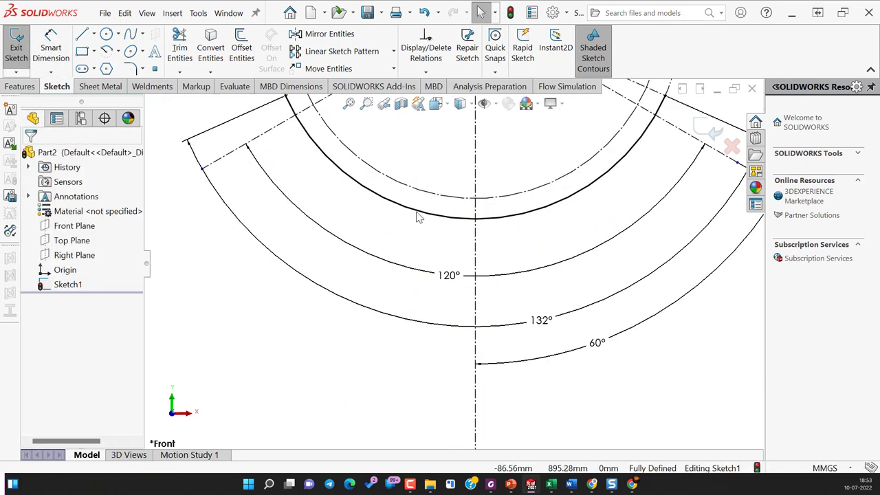
{"action": "left_click", "coordinate": [417, 214]}
{"action": "scroll", "coordinate": [403, 245], "scroll_direction": "up", "scroll_amount": 5}
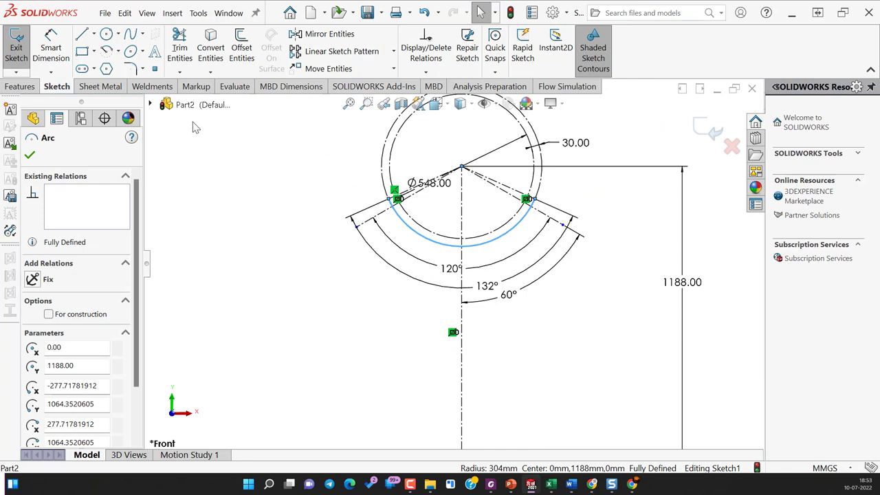
Offset the saddle arc 10 mm with line-capped ends, then view the sketch isometrically.
{"action": "left_click", "coordinate": [241, 48]}
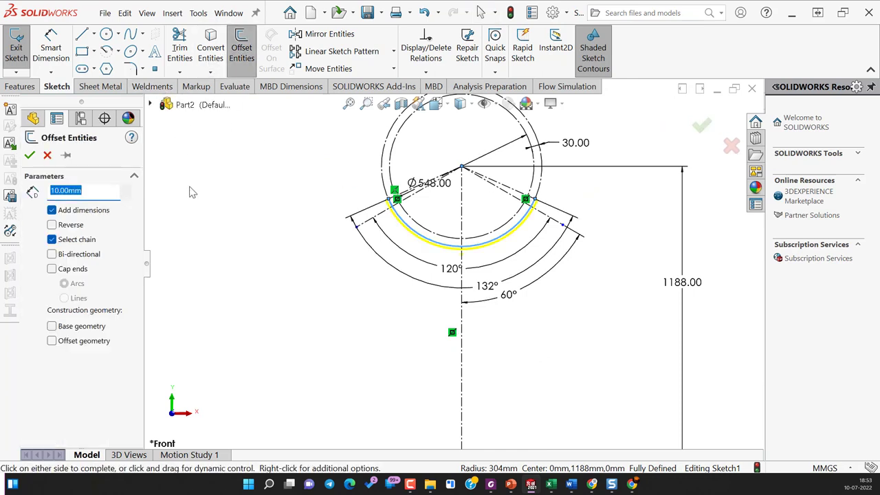
{"action": "left_click", "coordinate": [52, 270]}
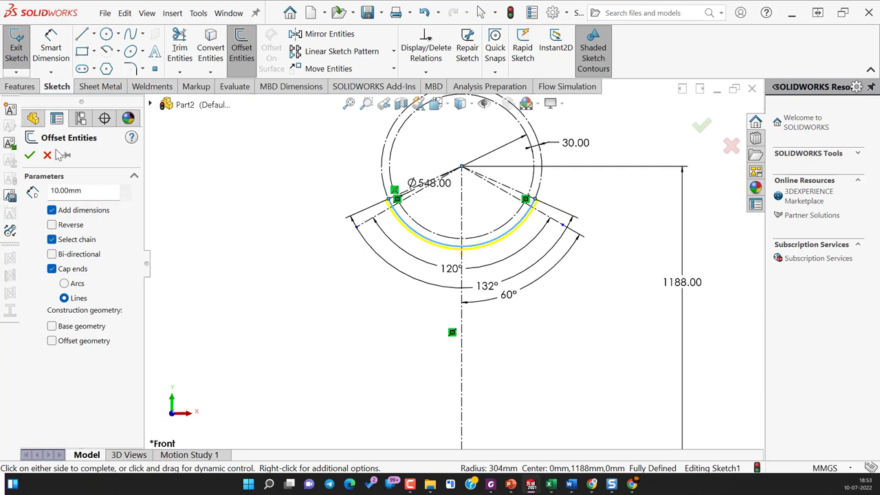
{"action": "left_click", "coordinate": [29, 155]}
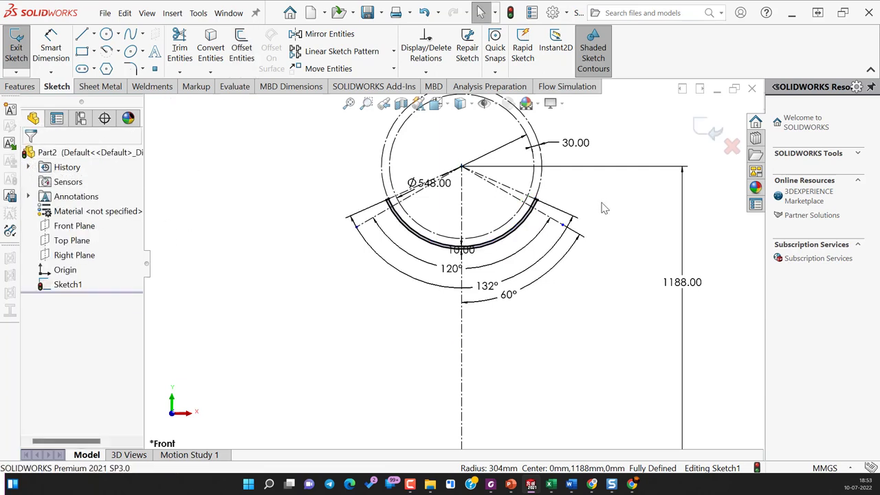
{"action": "key", "text": "ctrl+7"}
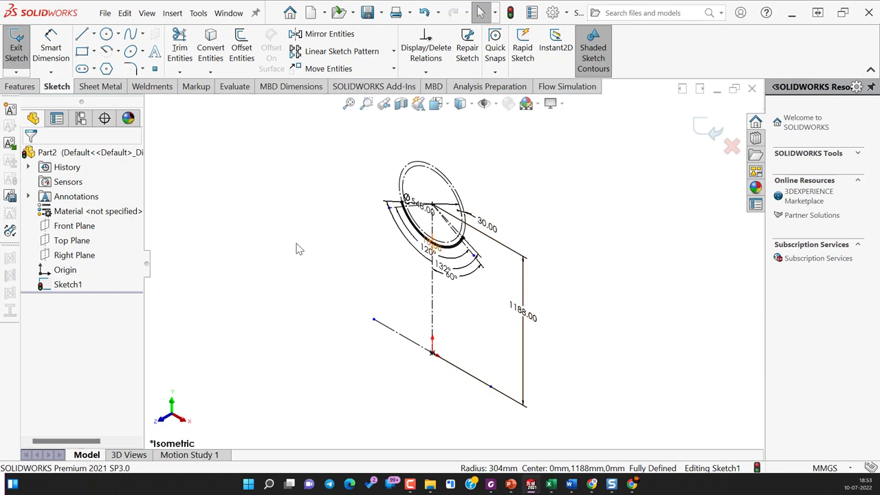
Extrude the saddle sketch 150 mm with a Mid Plane end condition.
{"action": "left_click", "coordinate": [26, 86]}
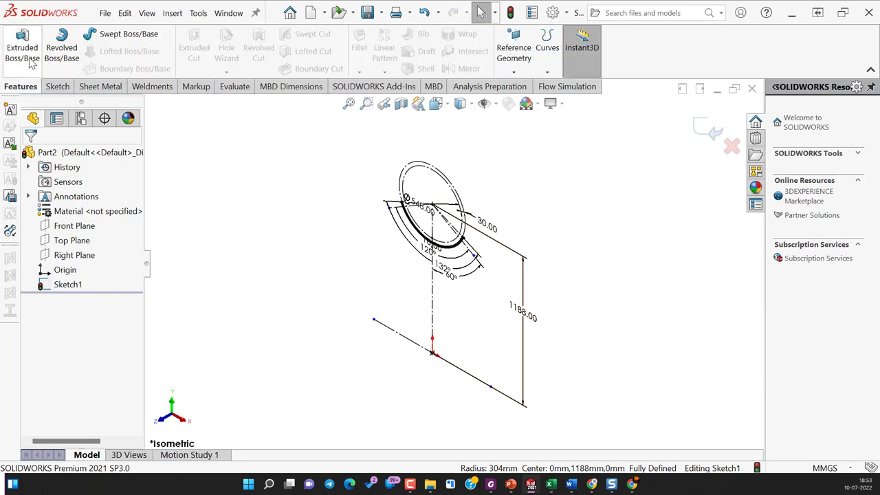
{"action": "left_click", "coordinate": [27, 58]}
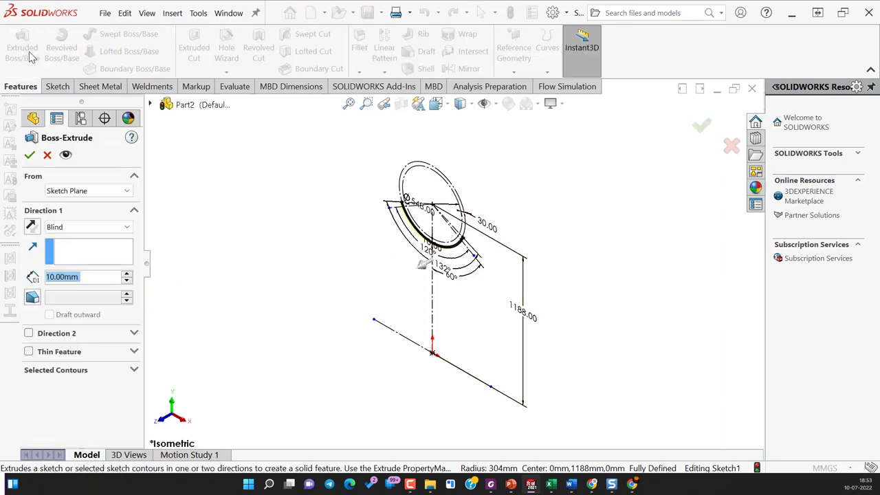
{"action": "left_click", "coordinate": [69, 228]}
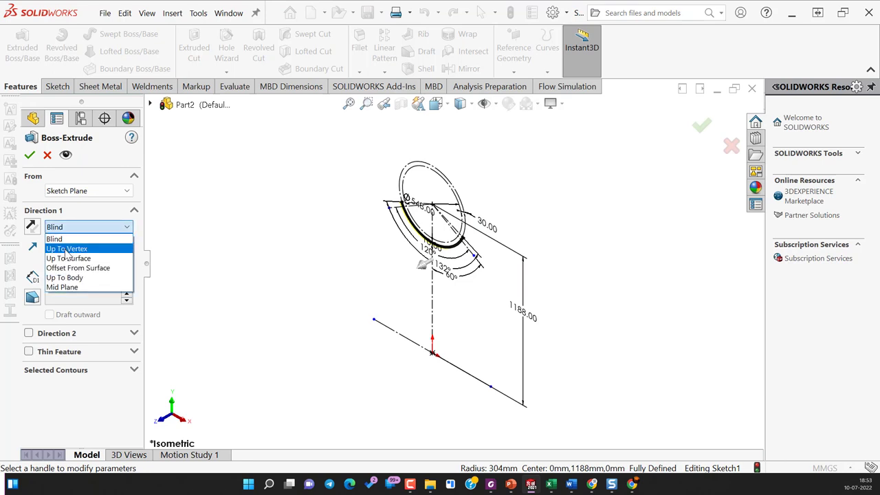
{"action": "left_click", "coordinate": [69, 288]}
{"action": "type", "text": "1"}
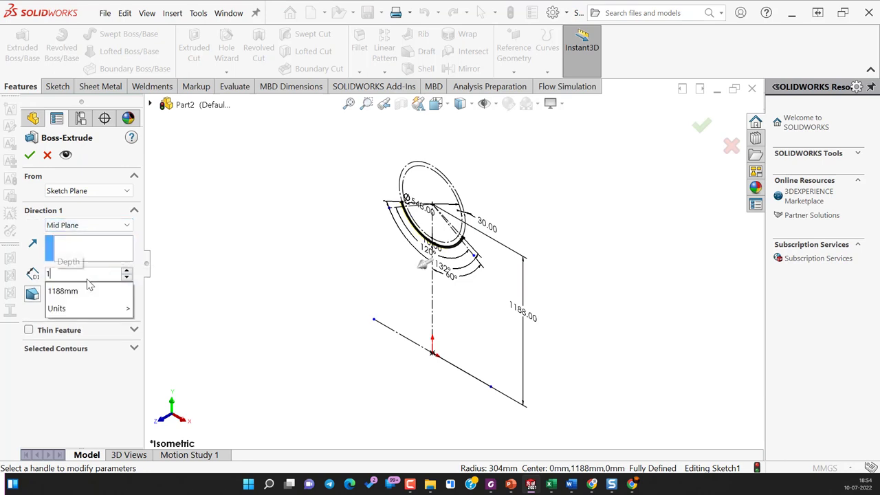
{"action": "type", "text": "50"}
{"action": "key", "text": "Return"}
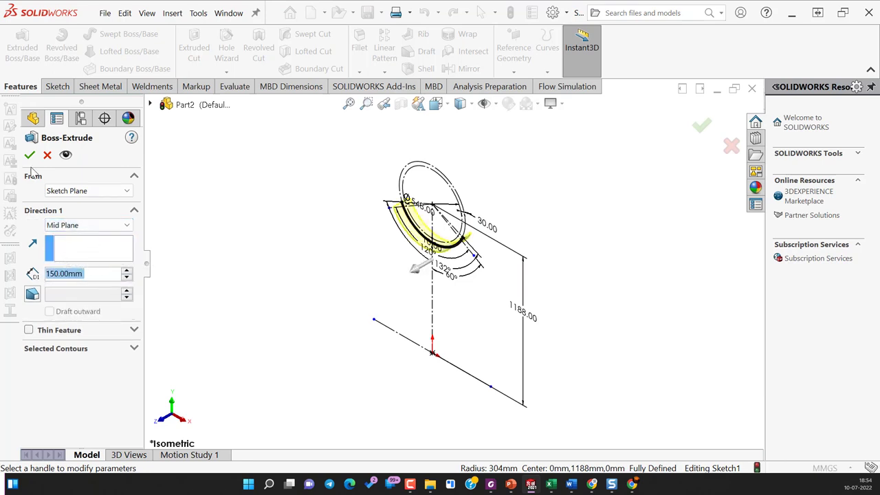
{"action": "left_click", "coordinate": [30, 155]}
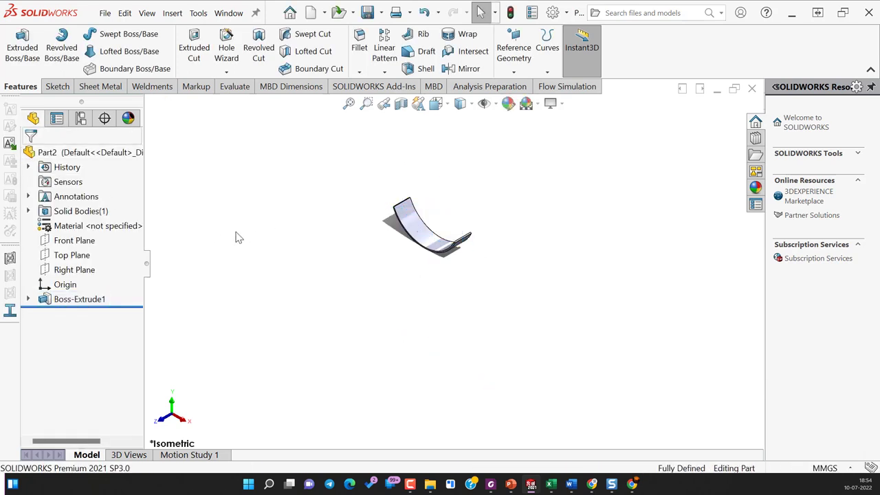
Expand the saddle extrusion and show Sketch1 in the model view.
{"action": "left_click", "coordinate": [28, 299]}
{"action": "left_click", "coordinate": [79, 314]}
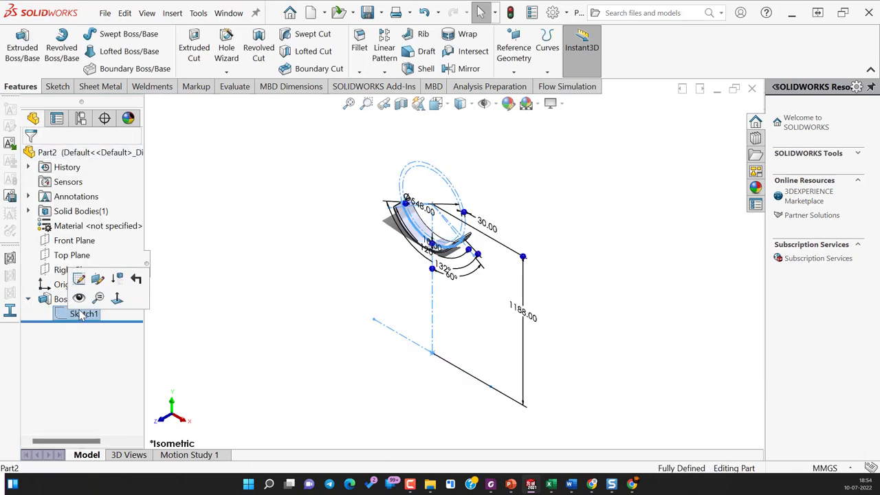
{"action": "left_click", "coordinate": [83, 298]}
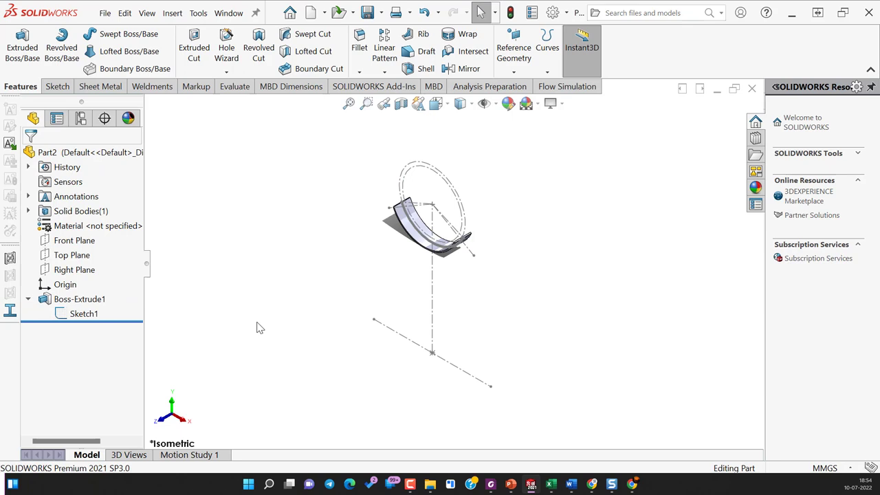
Start a new sketch on the Top Plane, viewed from above.
{"action": "scroll", "coordinate": [430, 343], "scroll_direction": "up", "scroll_amount": 2}
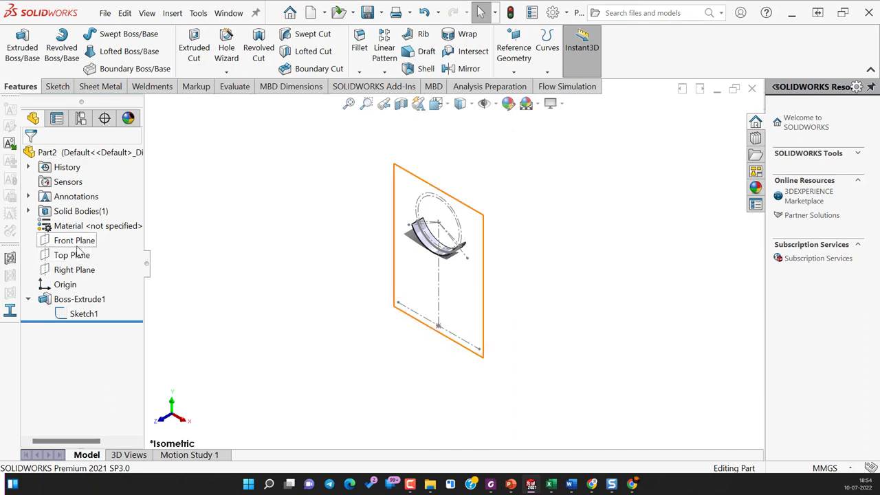
{"action": "left_click", "coordinate": [72, 255]}
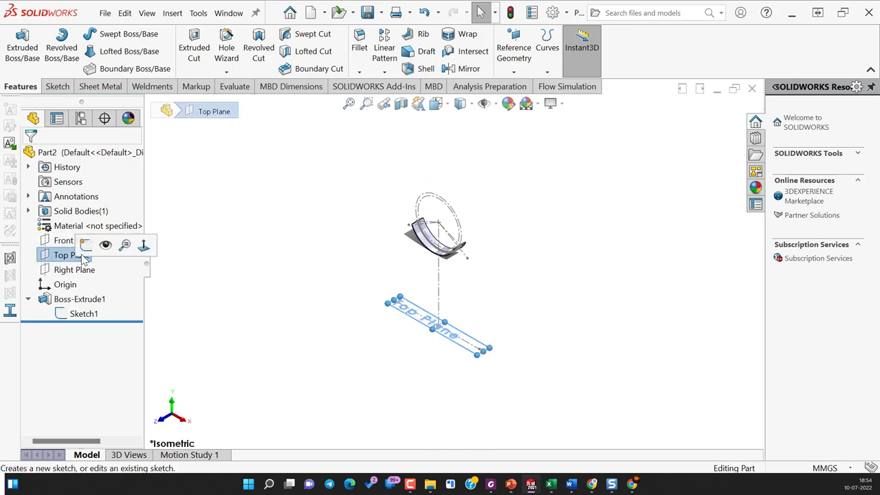
{"action": "left_click", "coordinate": [84, 253]}
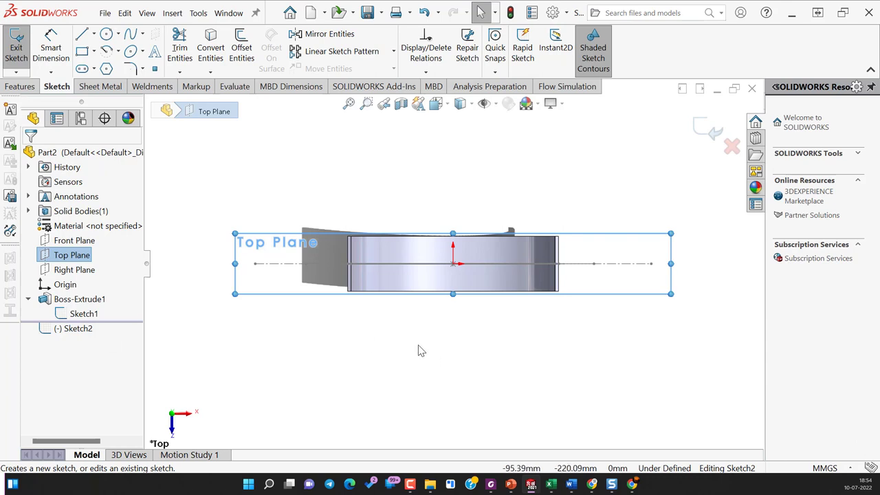
Edit Sketch1's 1188 height to 1188+12 (1200 mm) and rebuild the saddle extrusion.
{"action": "left_click", "coordinate": [349, 362]}
{"action": "left_click", "coordinate": [83, 314]}
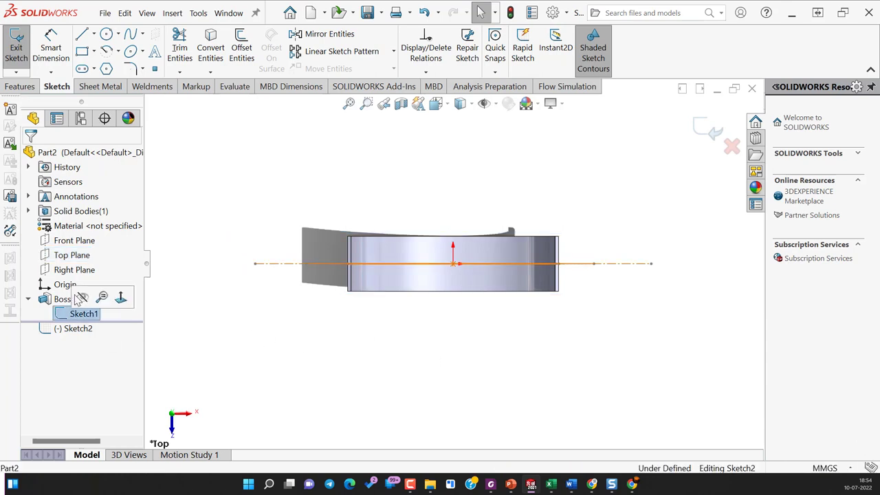
{"action": "left_click", "coordinate": [369, 340]}
{"action": "key", "text": "ctrl+7"}
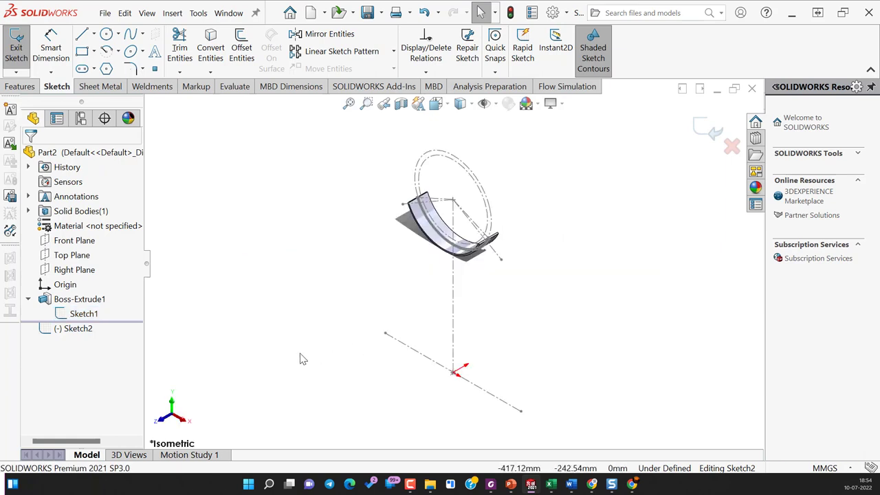
{"action": "double_click", "coordinate": [453, 320]}
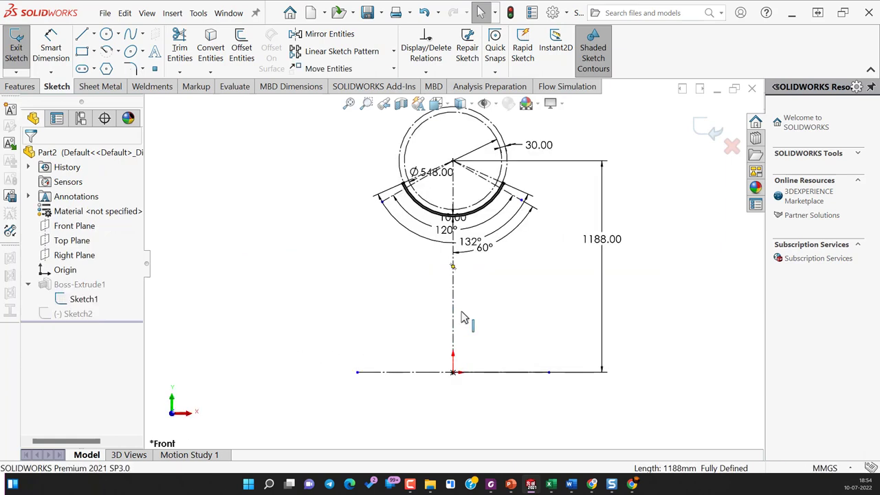
{"action": "double_click", "coordinate": [617, 246]}
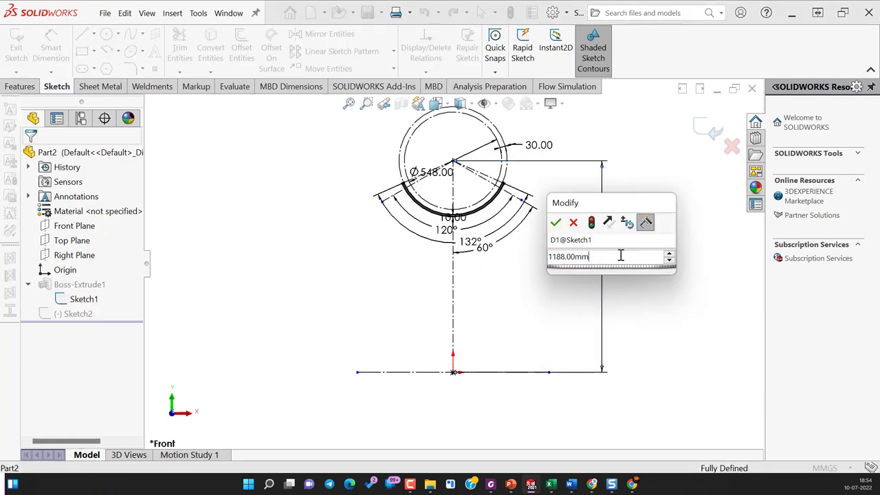
{"action": "type", "text": "+12"}
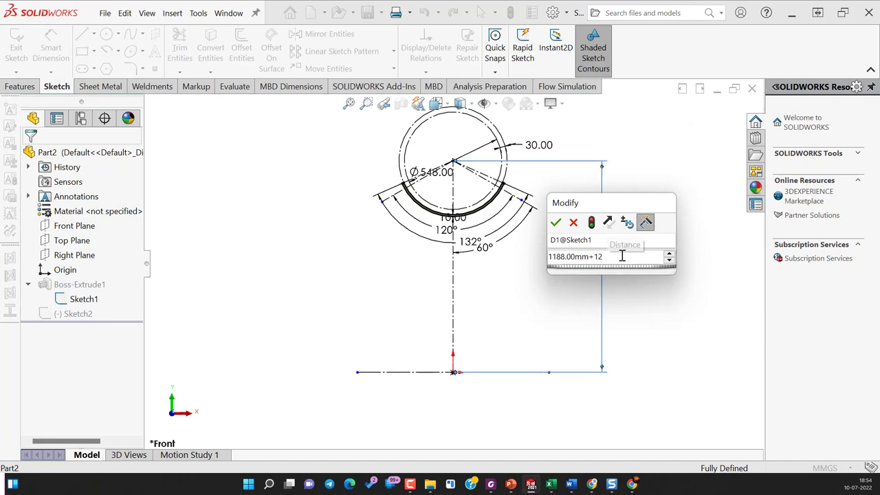
{"action": "key", "text": "Escape"}
{"action": "key", "text": "Escape"}
{"action": "key", "text": "ctrl+7"}
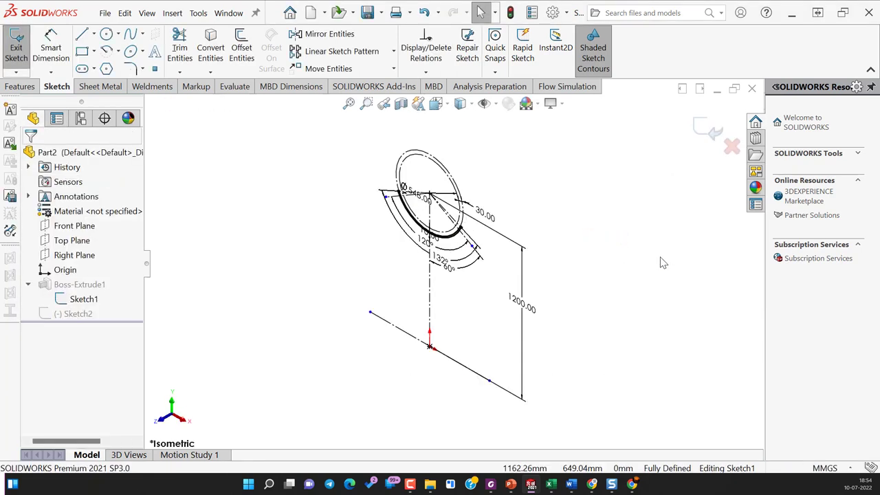
{"action": "left_click", "coordinate": [714, 132]}
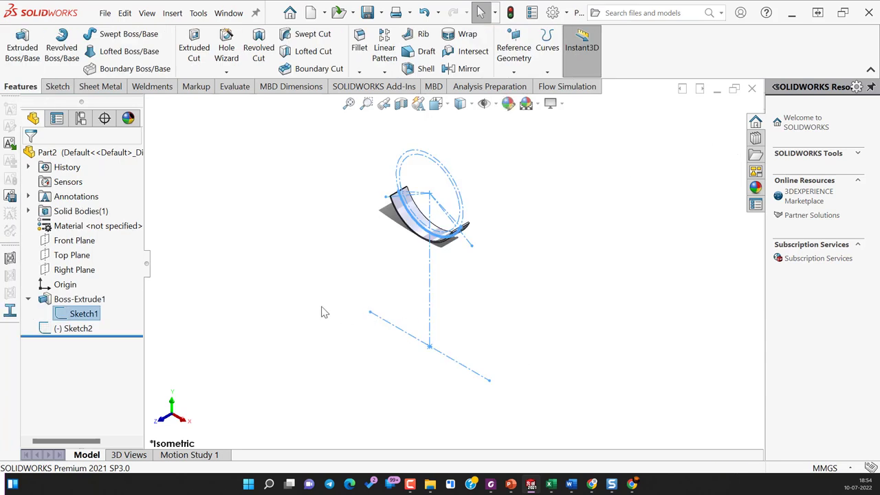
On a new Top Plane sketch, draw a centre rectangle at the origin enclosing the saddle.
{"action": "left_click", "coordinate": [65, 255]}
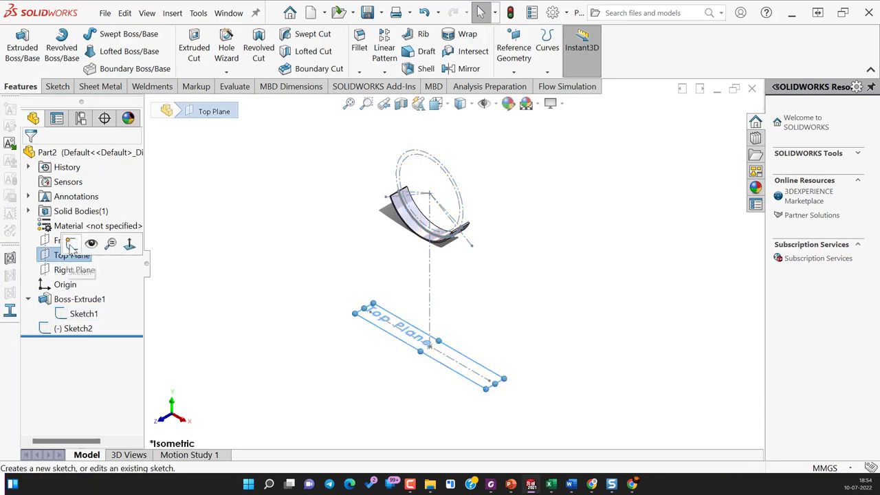
{"action": "left_click", "coordinate": [74, 239]}
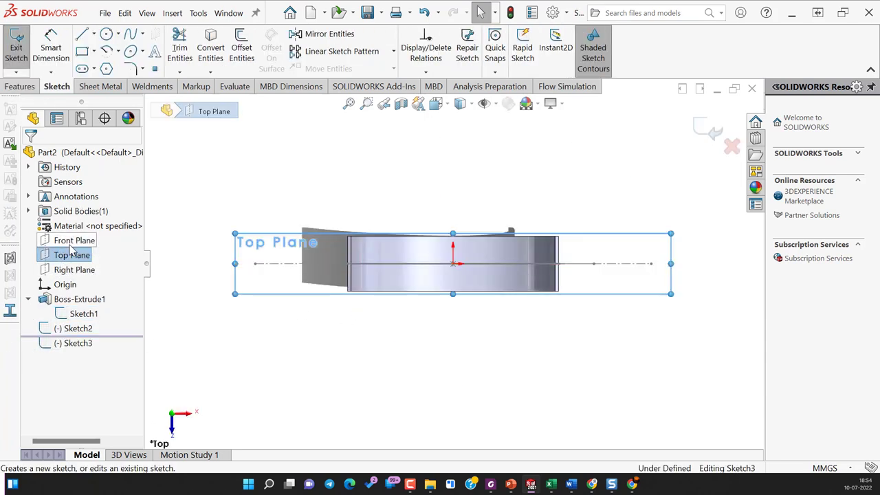
{"action": "left_click", "coordinate": [93, 51]}
{"action": "left_click", "coordinate": [101, 85]}
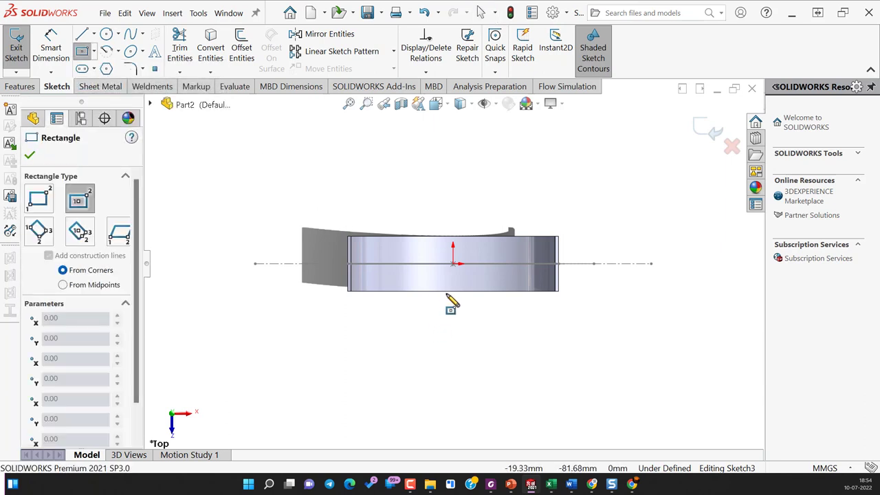
{"action": "left_click", "coordinate": [453, 263]}
{"action": "left_click", "coordinate": [469, 257]}
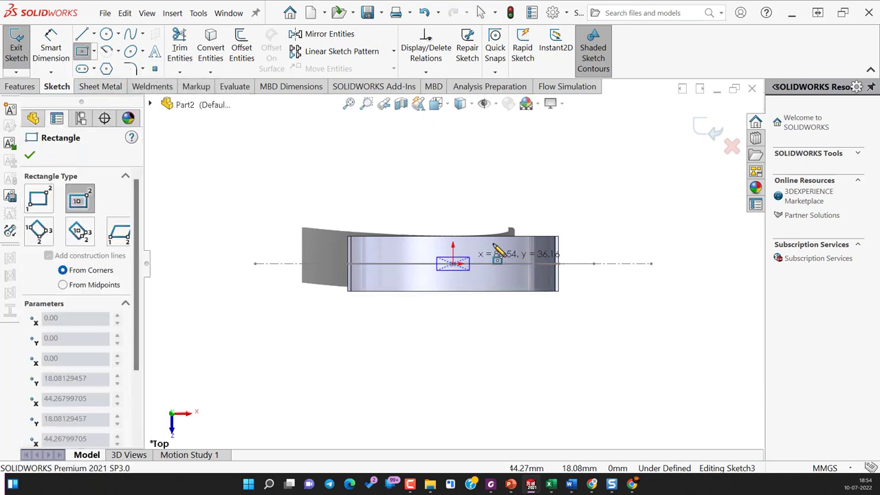
{"action": "left_click", "coordinate": [646, 226]}
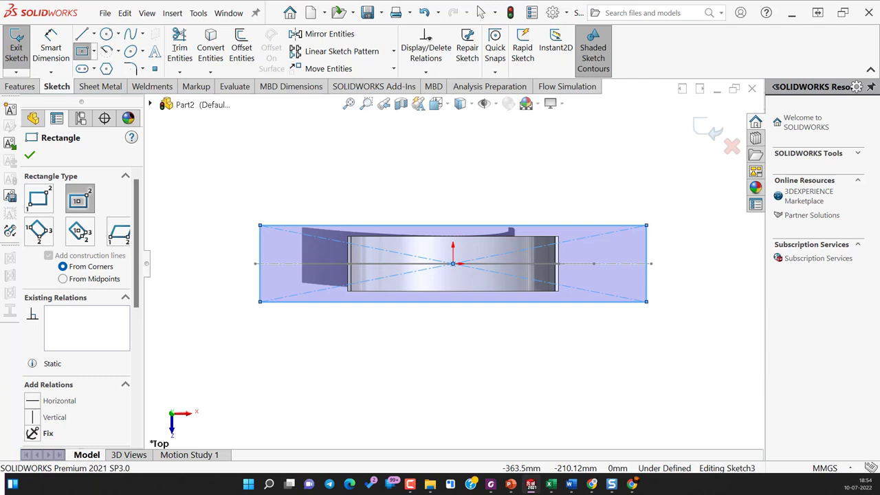
{"action": "key", "text": "d"}
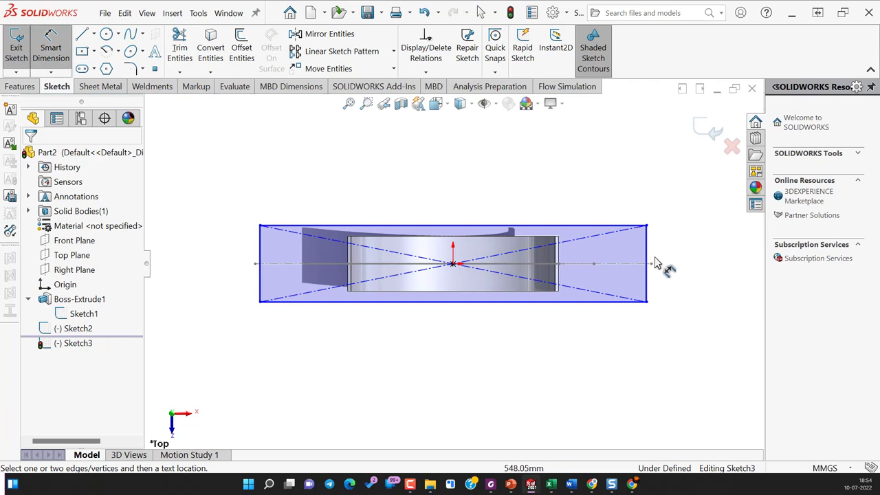
Dimension the centre rectangle 150 mm wide and 760 mm long, then view it isometrically.
{"action": "left_click", "coordinate": [648, 262]}
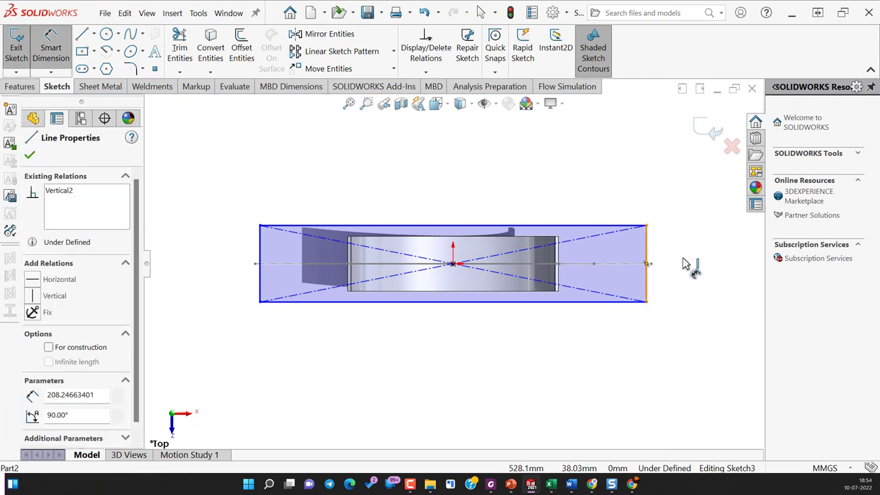
{"action": "left_click", "coordinate": [662, 270]}
{"action": "type", "text": "15"}
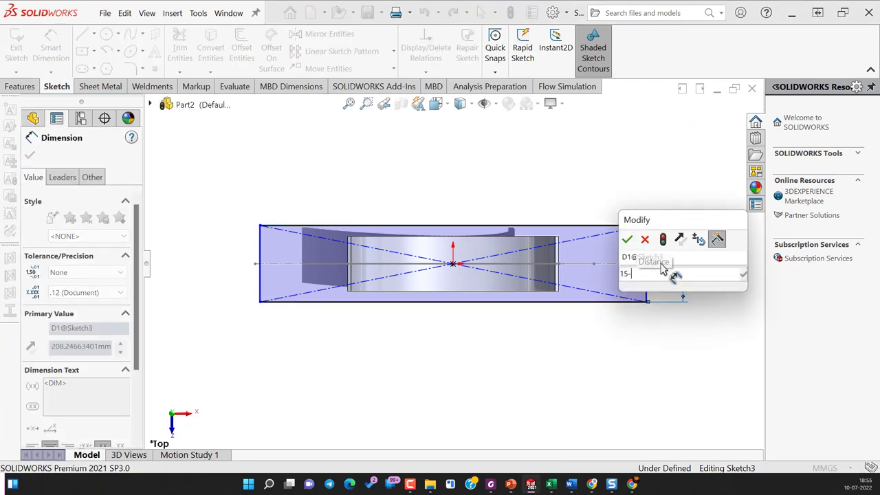
{"action": "type", "text": "0"}
{"action": "key", "text": "Return"}
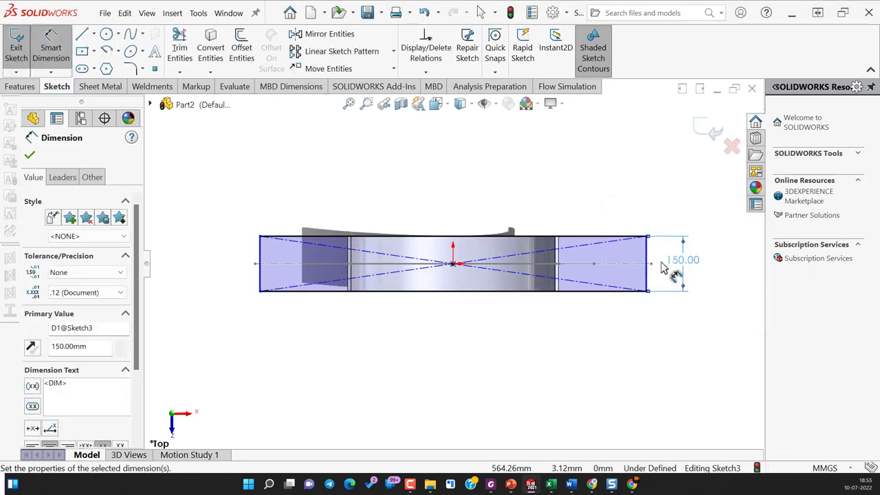
{"action": "left_click", "coordinate": [583, 239]}
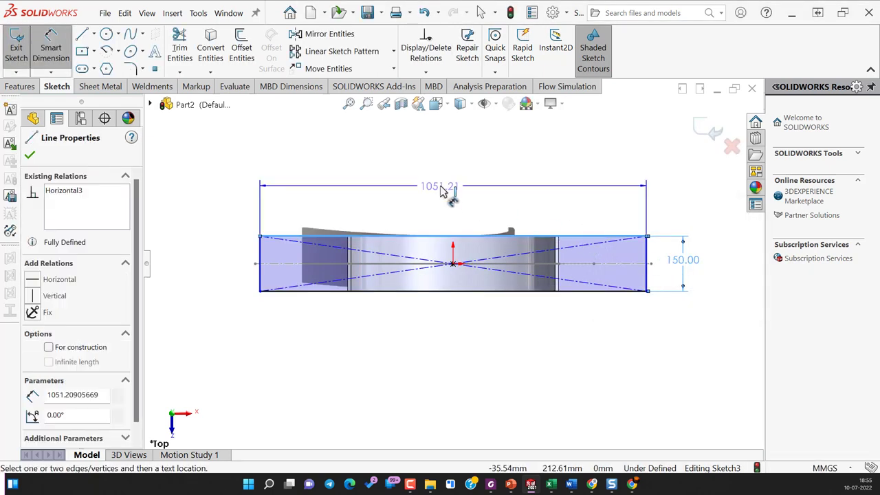
{"action": "left_click", "coordinate": [447, 186]}
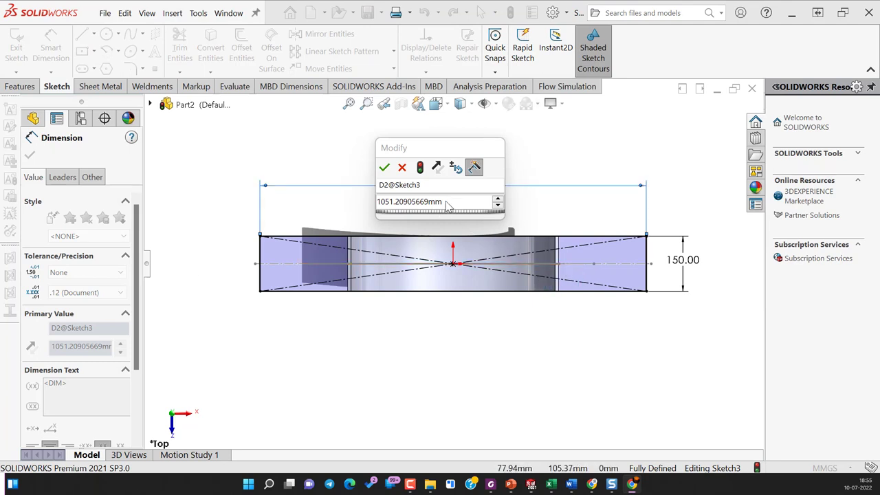
{"action": "type", "text": "760"}
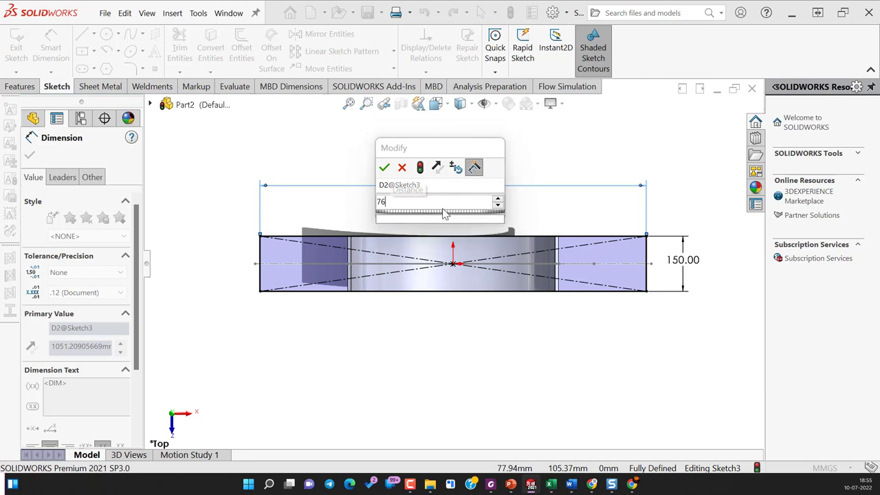
{"action": "key", "text": "Return"}
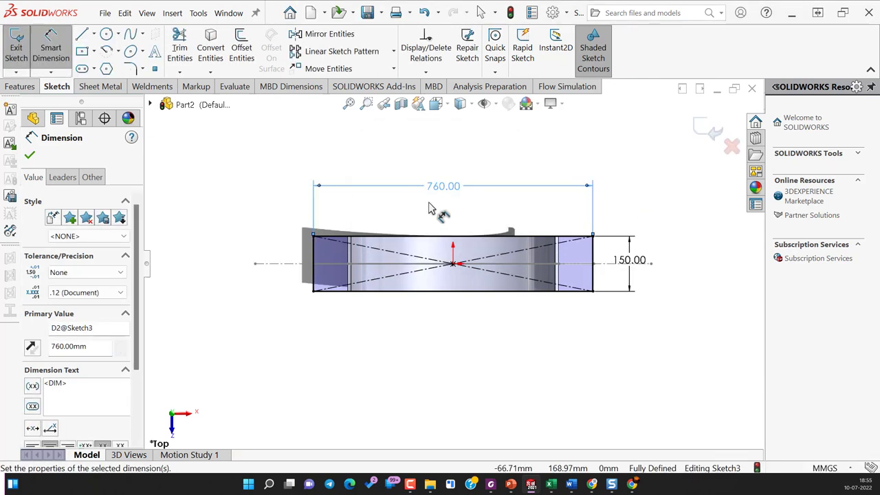
{"action": "key", "text": "ctrl+7"}
{"action": "left_click", "coordinate": [29, 154]}
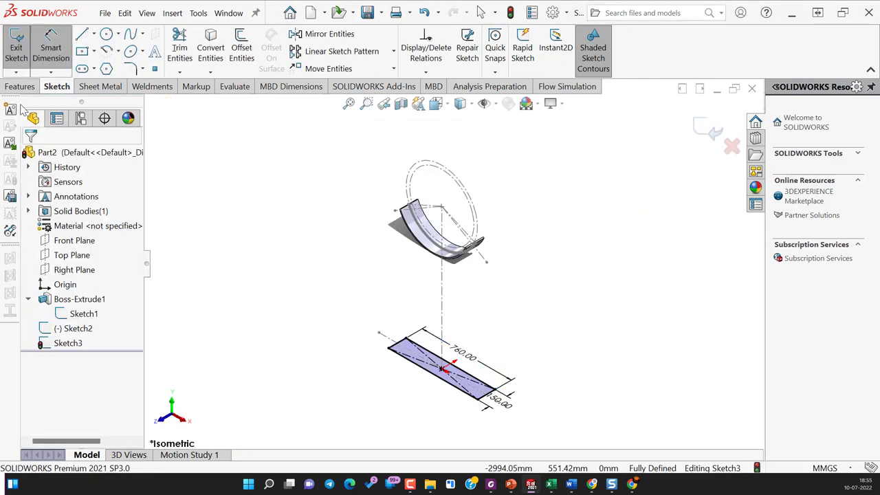
{"action": "left_click", "coordinate": [20, 86]}
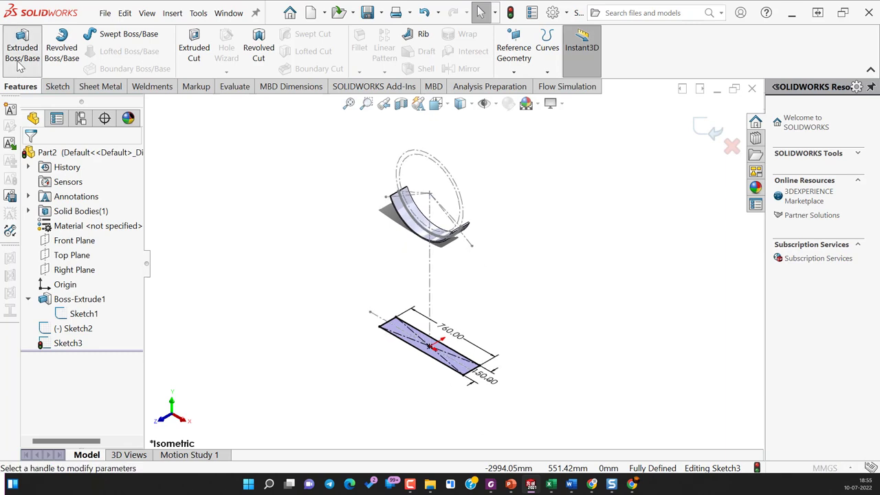
Extrude the 760 × 150 rectangle 12 mm deep as the base plate.
{"action": "left_click", "coordinate": [22, 48]}
{"action": "type", "text": "12"}
{"action": "key", "text": "Return"}
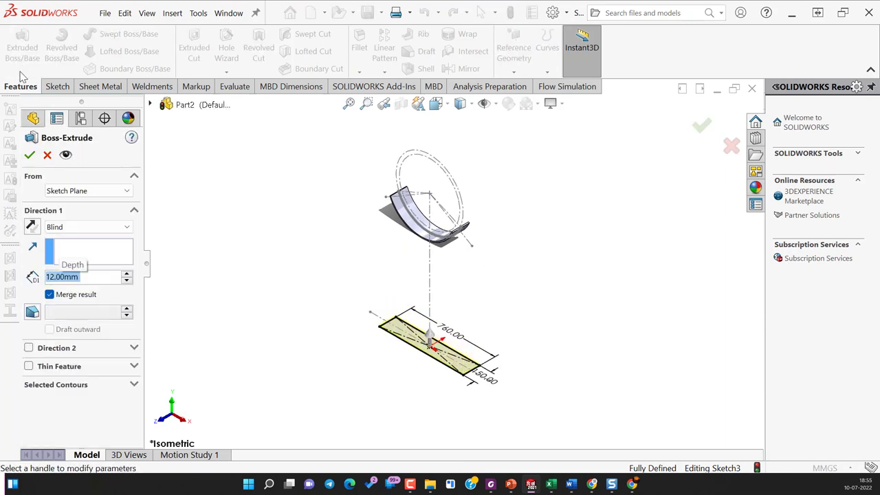
{"action": "left_click", "coordinate": [29, 155]}
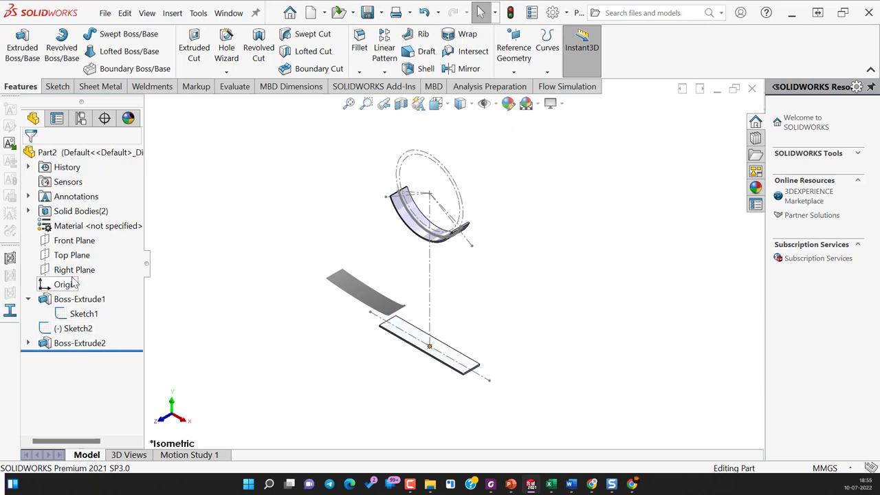
Start a new sketch on the Front Plane.
{"action": "left_click", "coordinate": [75, 240]}
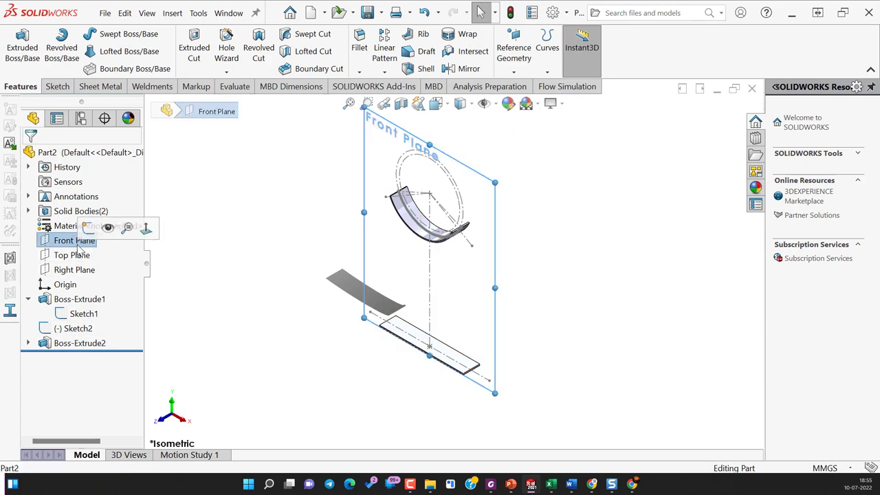
{"action": "left_click", "coordinate": [88, 227]}
{"action": "left_click", "coordinate": [656, 364]}
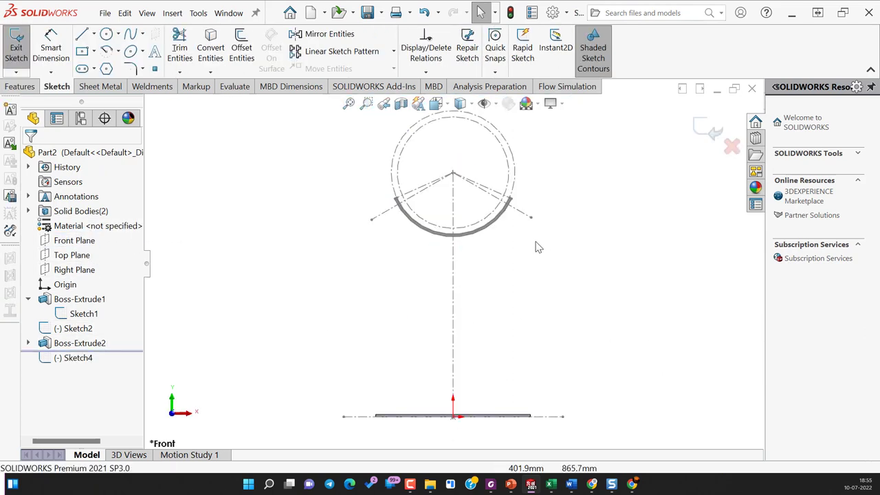
Begin a centre rectangle at the saddle arc end, cancel it, and choose corner rectangles.
{"action": "left_click", "coordinate": [85, 58]}
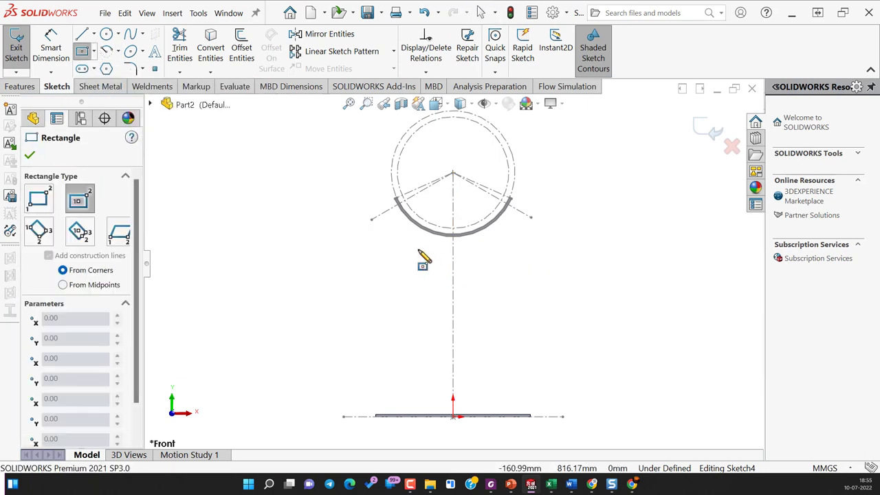
{"action": "scroll", "coordinate": [412, 229], "scroll_direction": "down", "scroll_amount": 2}
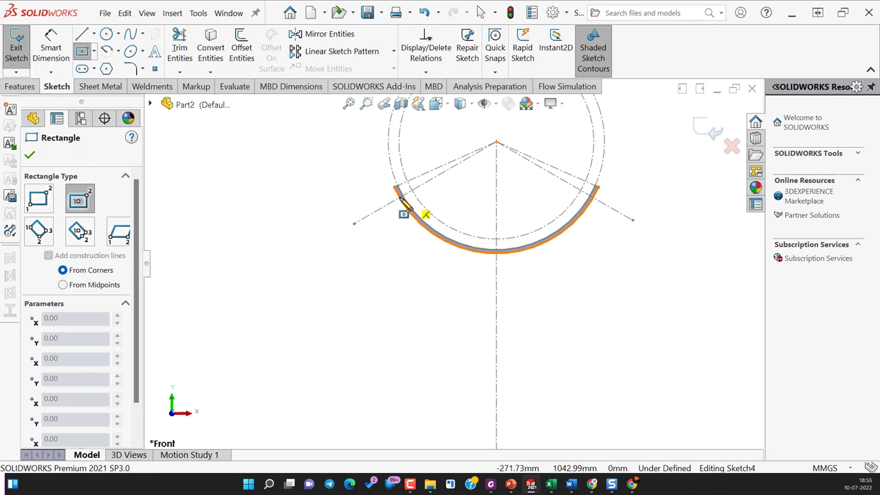
{"action": "left_click", "coordinate": [400, 194]}
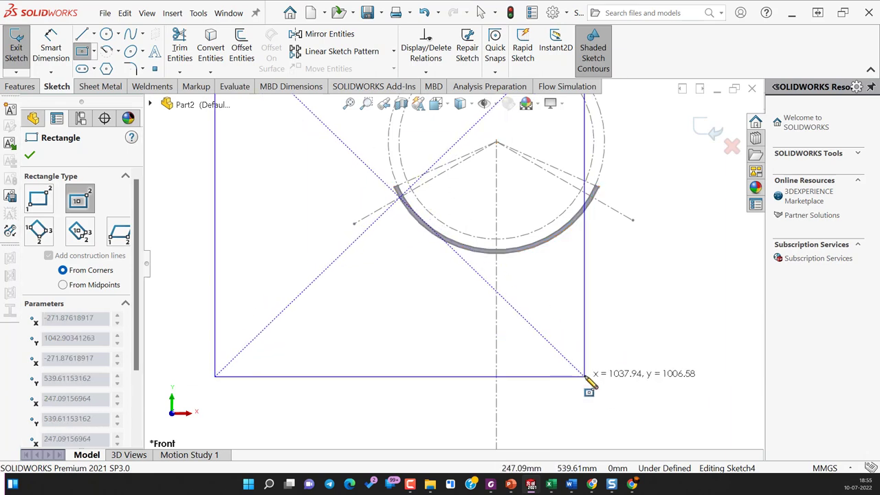
{"action": "scroll", "coordinate": [588, 384], "scroll_direction": "up", "scroll_amount": 2}
{"action": "key", "text": "Escape"}
{"action": "left_click", "coordinate": [93, 51]}
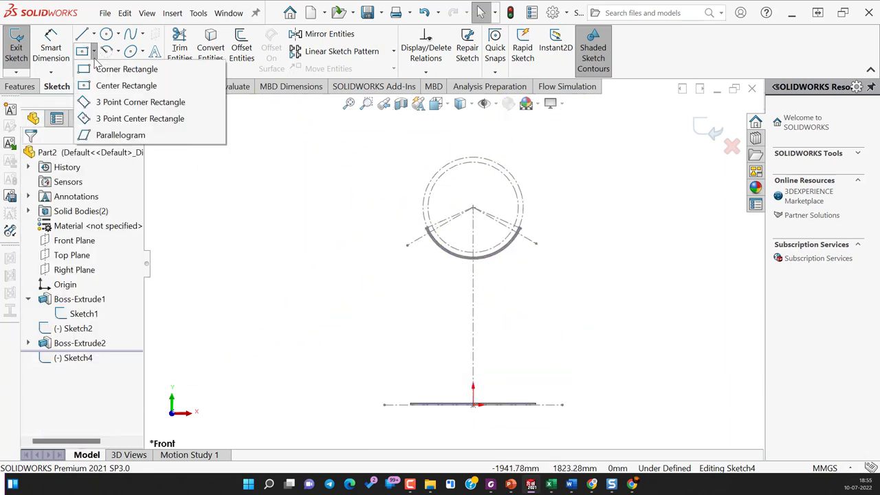
{"action": "left_click", "coordinate": [99, 69]}
Reopen the rectangle-type dropdown on the Sketch toolbar.
{"action": "left_click", "coordinate": [95, 52]}
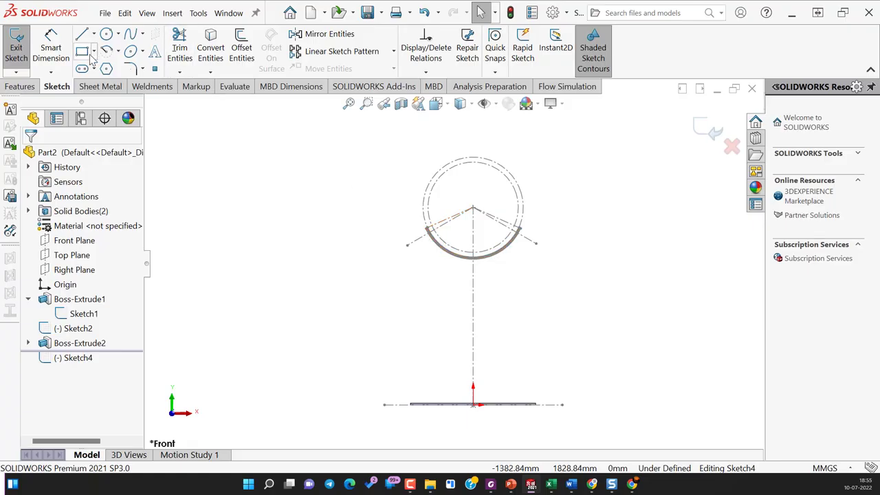
Draw a corner rectangle from the left saddle arc end down to the base plate line.
{"action": "left_click", "coordinate": [82, 51]}
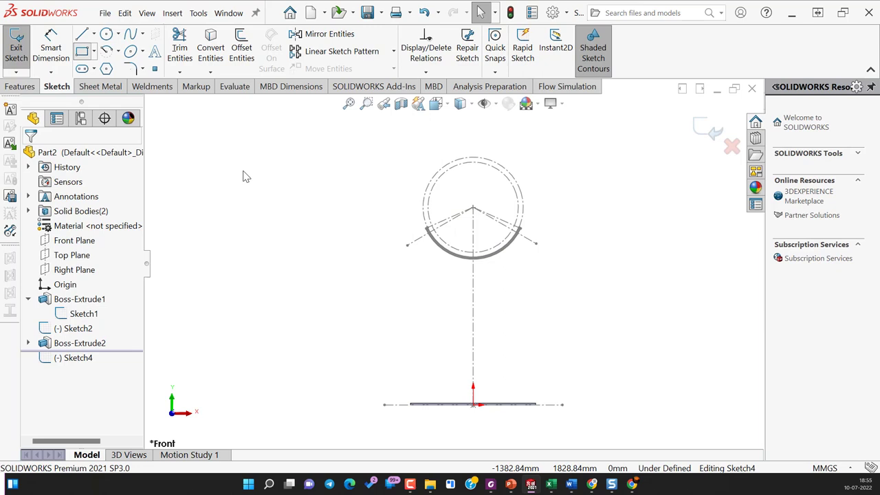
{"action": "left_click", "coordinate": [427, 234]}
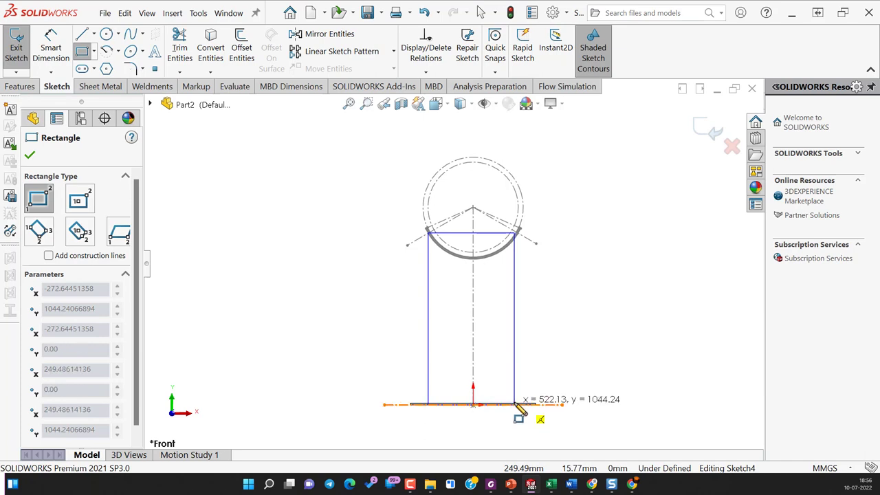
{"action": "left_click", "coordinate": [519, 407]}
{"action": "key", "text": "Escape"}
Make both top rectangle corners coincident with the saddle's arc-end lines, fully defining the sketch.
{"action": "scroll", "coordinate": [522, 255], "scroll_direction": "down", "scroll_amount": 5}
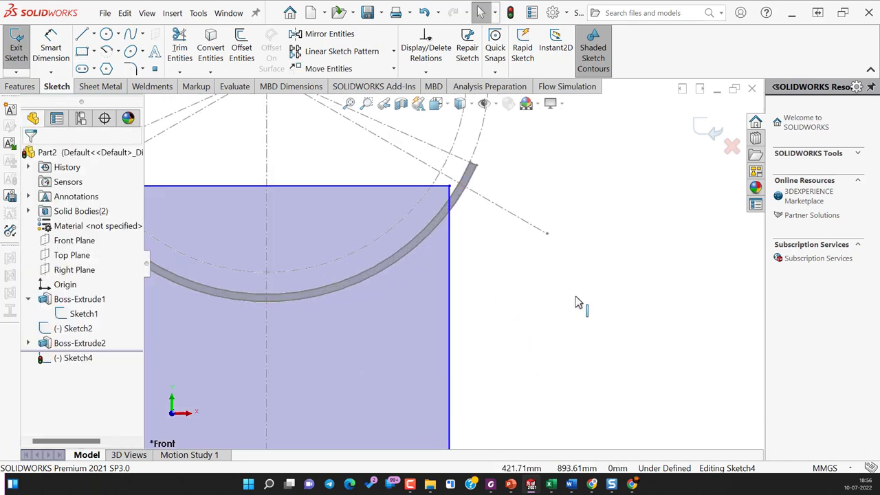
{"action": "left_click", "coordinate": [451, 190]}
{"action": "left_click", "coordinate": [495, 209], "text": "ctrl"}
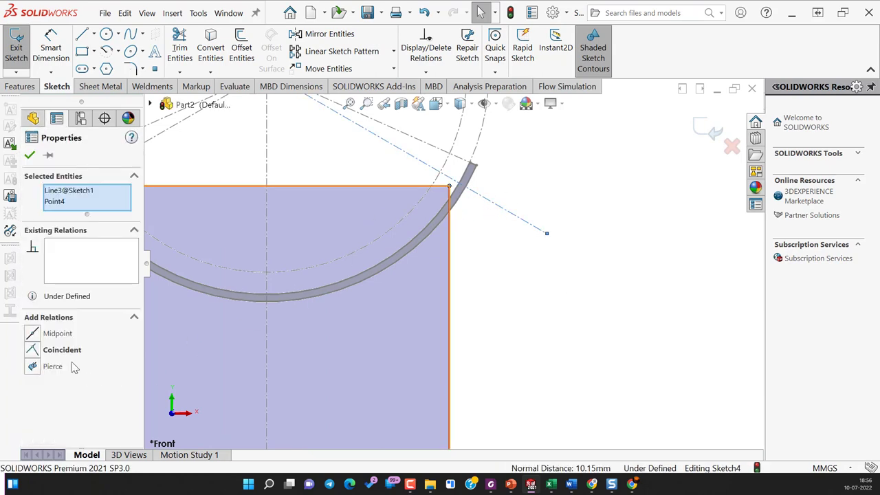
{"action": "left_click", "coordinate": [39, 355]}
{"action": "left_click", "coordinate": [556, 338]}
{"action": "scroll", "coordinate": [556, 343], "scroll_direction": "up", "scroll_amount": 3}
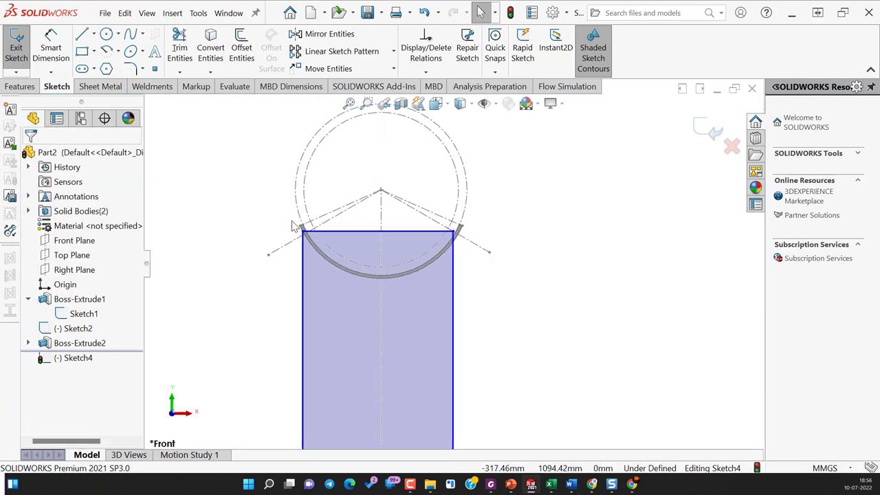
{"action": "scroll", "coordinate": [333, 258], "scroll_direction": "down", "scroll_amount": 3}
{"action": "left_click", "coordinate": [362, 221]}
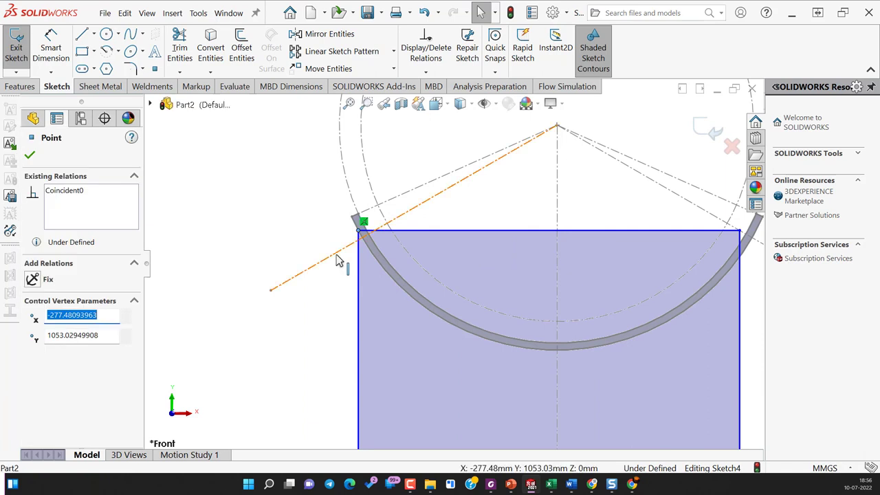
{"action": "left_click", "coordinate": [296, 274], "text": "ctrl"}
{"action": "left_click", "coordinate": [27, 349]}
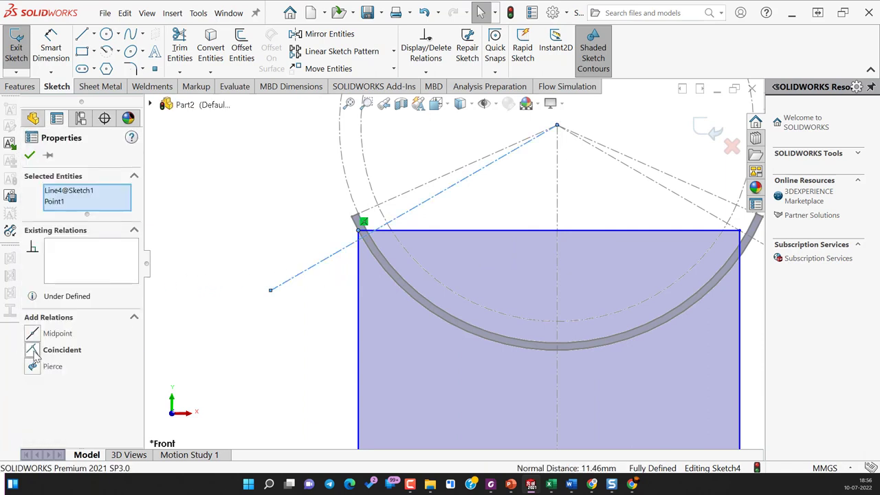
{"action": "left_click", "coordinate": [287, 322]}
{"action": "scroll", "coordinate": [456, 269], "scroll_direction": "up", "scroll_amount": 3}
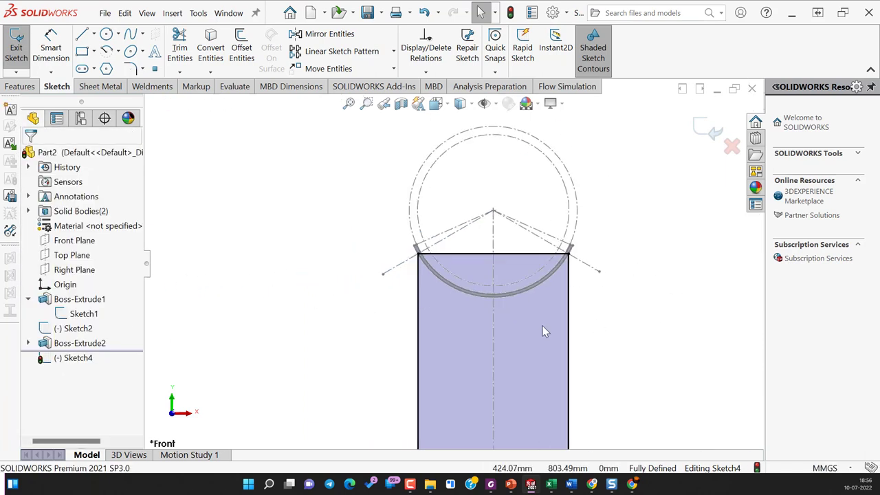
{"action": "scroll", "coordinate": [529, 340], "scroll_direction": "down", "scroll_amount": 3}
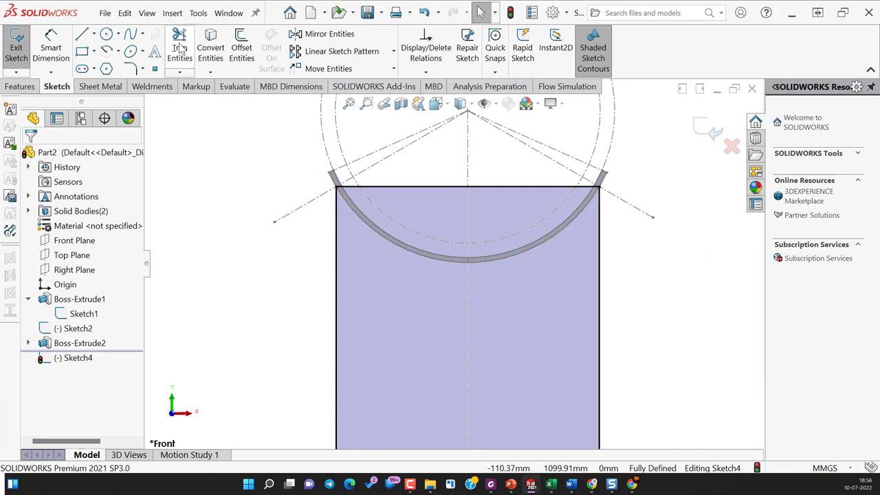
Convert the saddle arc into the web plate sketch.
{"action": "left_click", "coordinate": [211, 48]}
{"action": "left_click", "coordinate": [517, 258]}
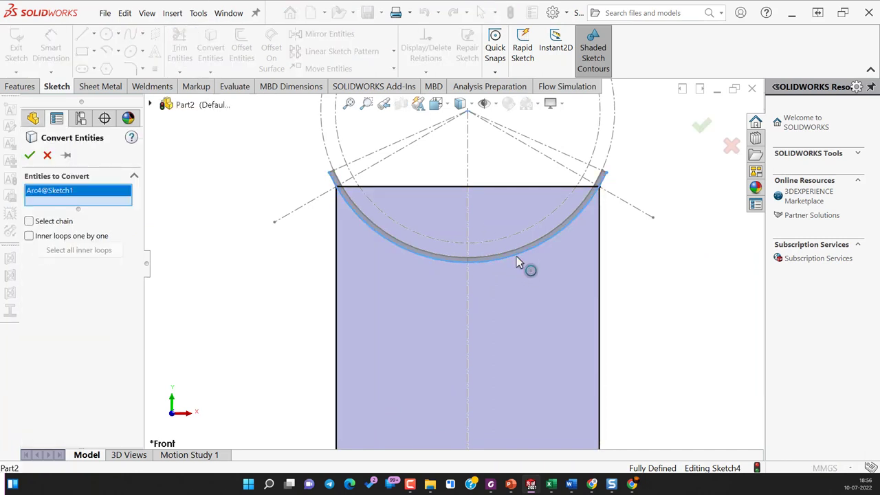
{"action": "key", "text": "Return"}
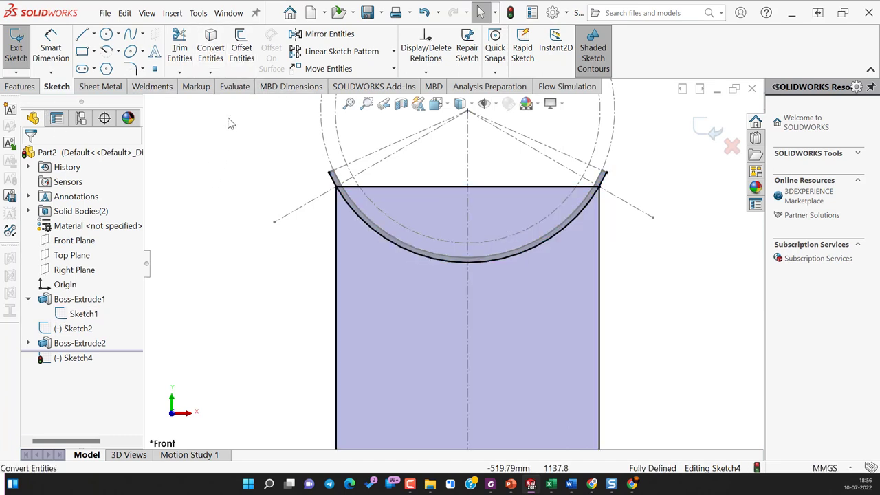
Trim away the rectangle's straight top line so the arc forms the top.
{"action": "left_click", "coordinate": [179, 46]}
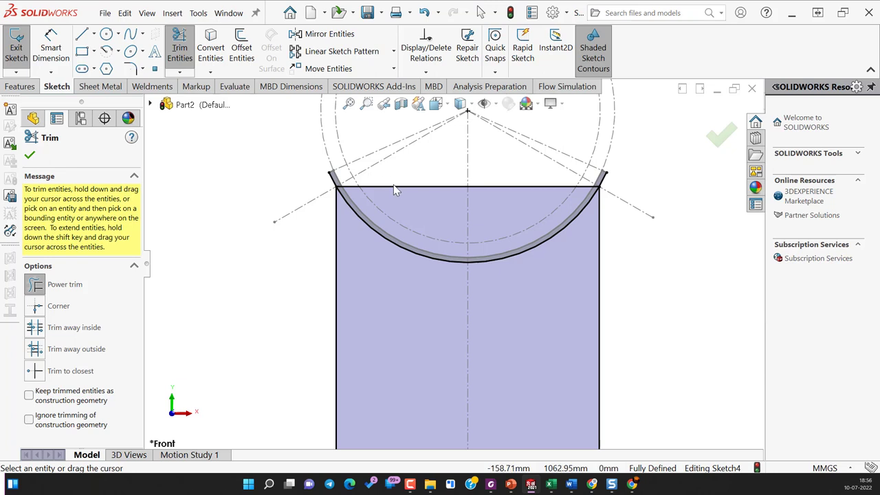
{"action": "left_click_drag", "start_coordinate": [393, 184], "coordinate": [448, 196]}
{"action": "scroll", "coordinate": [629, 189], "scroll_direction": "down", "scroll_amount": 3}
{"action": "left_click_drag", "start_coordinate": [628, 188], "coordinate": [562, 193]}
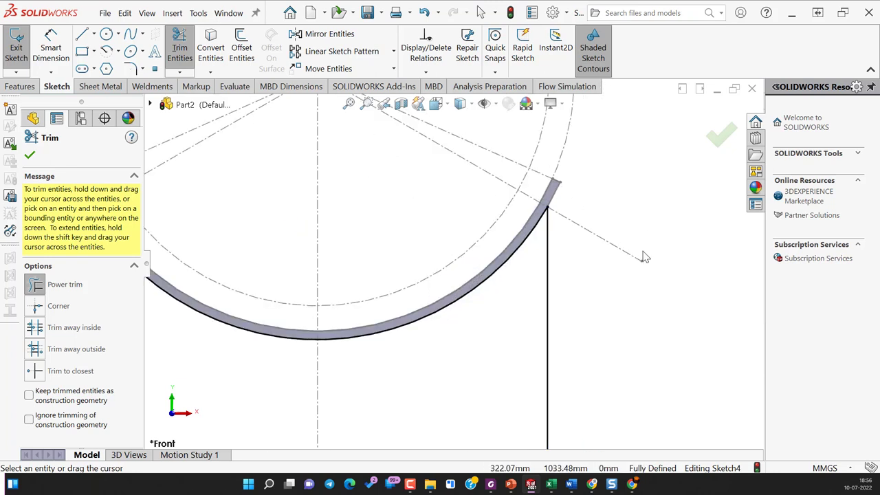
{"action": "scroll", "coordinate": [453, 263], "scroll_direction": "up", "scroll_amount": 3}
{"action": "scroll", "coordinate": [520, 344], "scroll_direction": "up", "scroll_amount": 3}
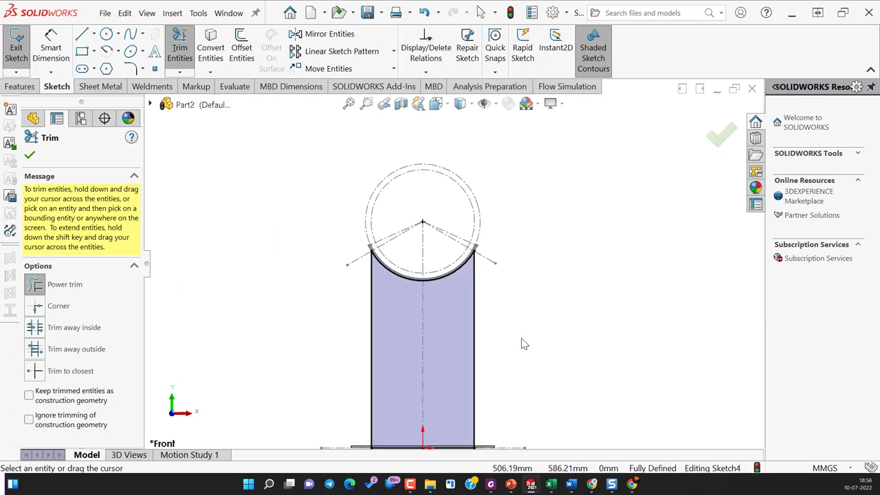
{"action": "scroll", "coordinate": [468, 365], "scroll_direction": "up", "scroll_amount": 2}
{"action": "scroll", "coordinate": [423, 344], "scroll_direction": "down", "scroll_amount": 4}
{"action": "scroll", "coordinate": [398, 330], "scroll_direction": "down", "scroll_amount": 4}
{"action": "key", "text": "Escape"}
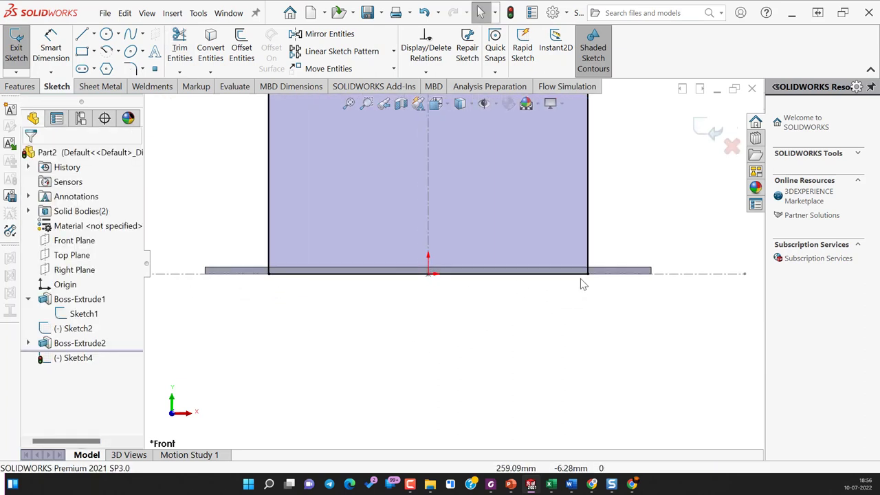
Move the bottom right corner up onto the base plate's top edge.
{"action": "left_click", "coordinate": [588, 276]}
{"action": "key", "text": "Delete"}
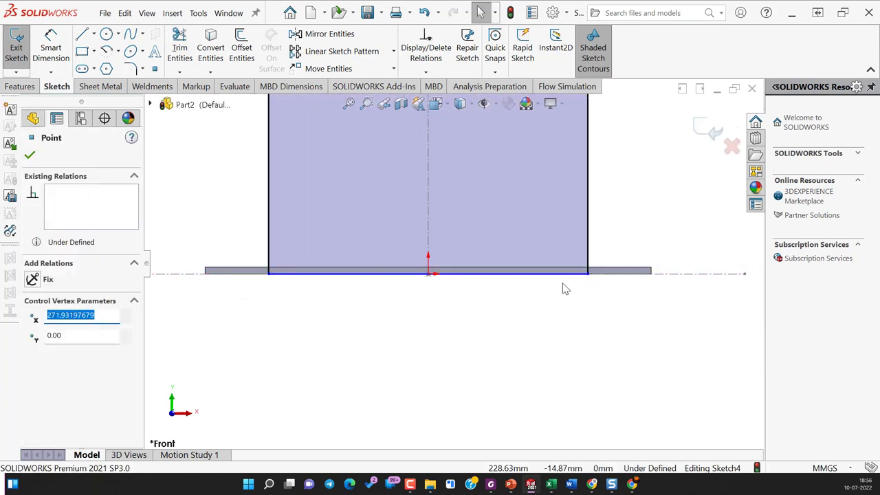
{"action": "left_click_drag", "start_coordinate": [589, 281], "coordinate": [621, 283]}
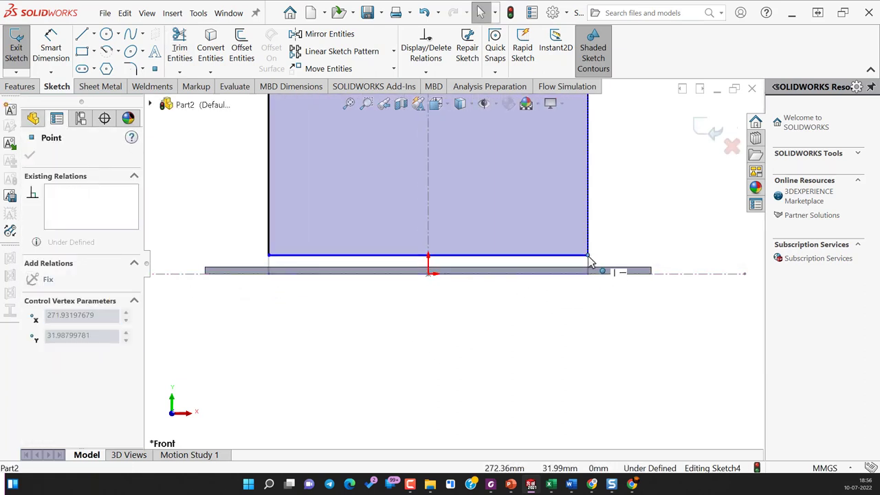
{"action": "key", "text": "Escape"}
{"action": "key", "text": "z"}
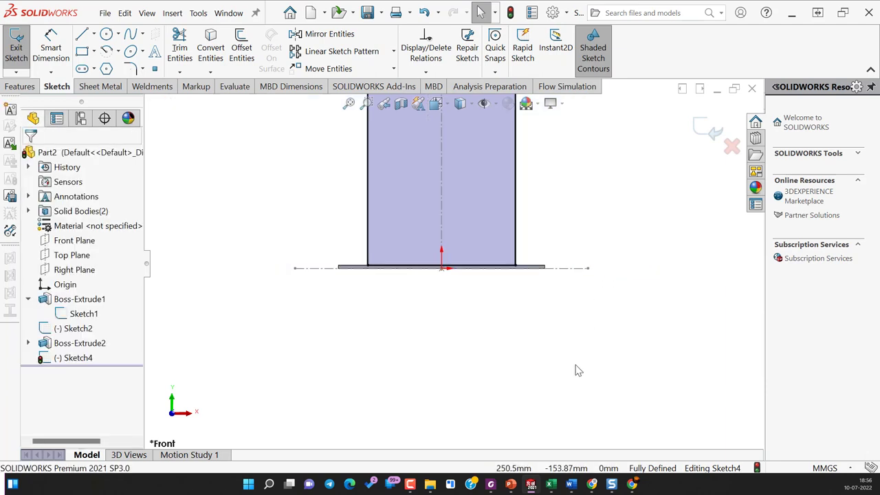
{"action": "key", "text": "z"}
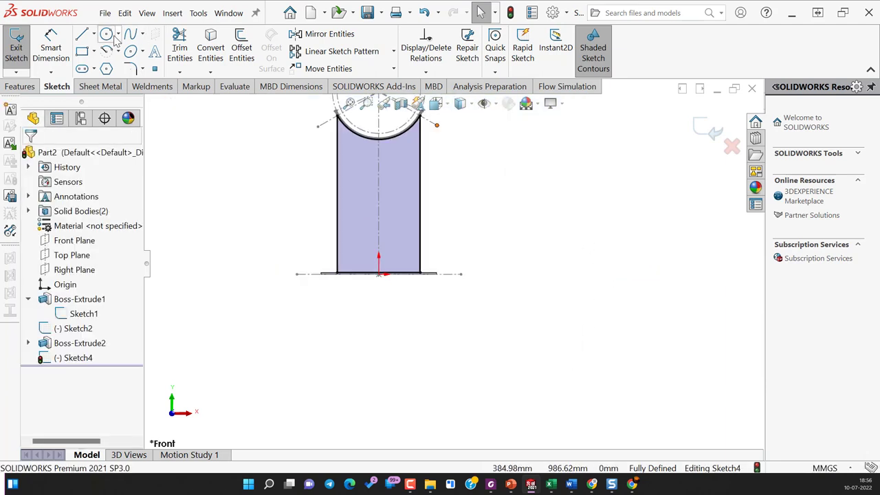
Draw the large hole circle on the web centreline and dimension its diameter, entering 320.
{"action": "left_click", "coordinate": [106, 34]}
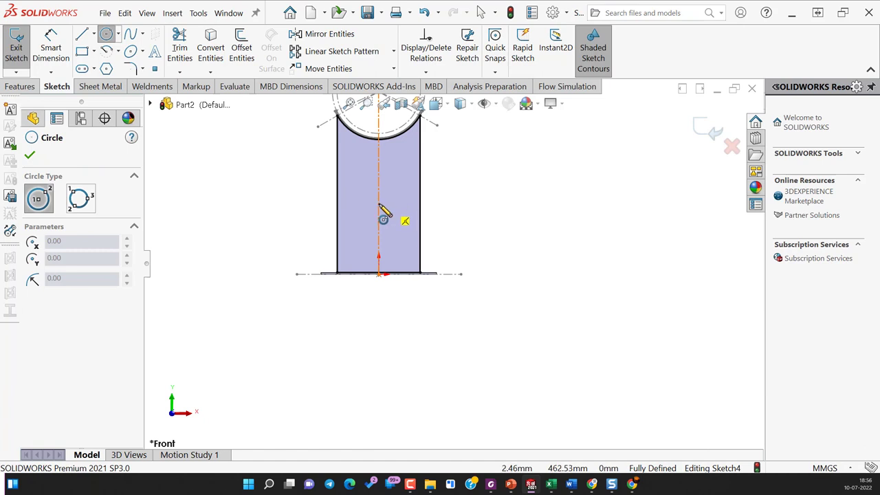
{"action": "left_click", "coordinate": [378, 204]}
{"action": "left_click", "coordinate": [396, 201]}
{"action": "key", "text": "Escape"}
{"action": "key", "text": "d"}
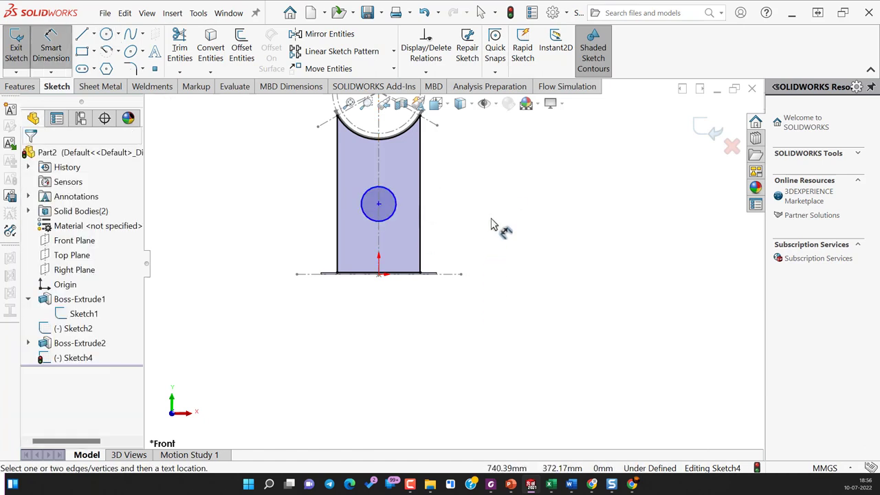
{"action": "left_click", "coordinate": [395, 215]}
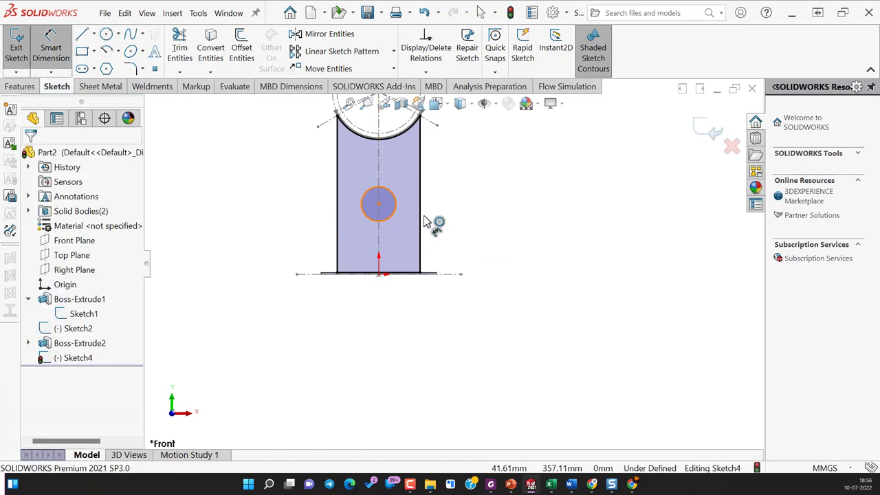
{"action": "left_click", "coordinate": [453, 198]}
{"action": "type", "text": "320"}
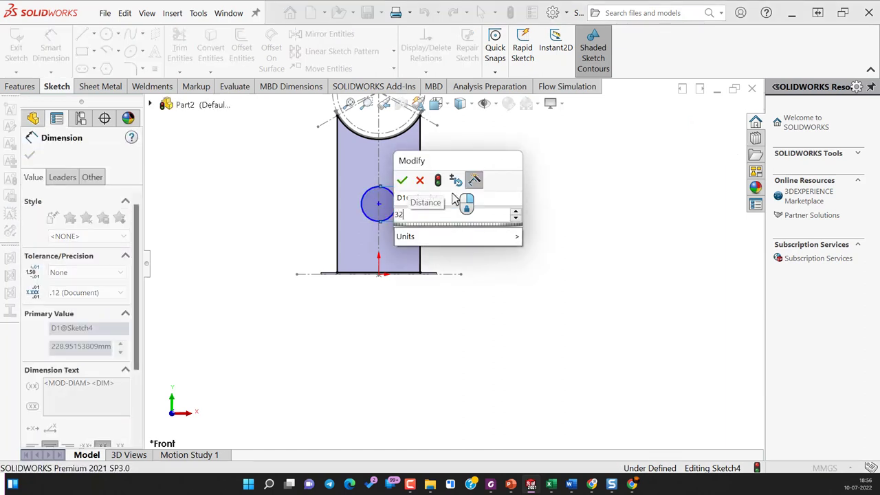
{"action": "key", "text": "Return"}
{"action": "left_click", "coordinate": [533, 221]}
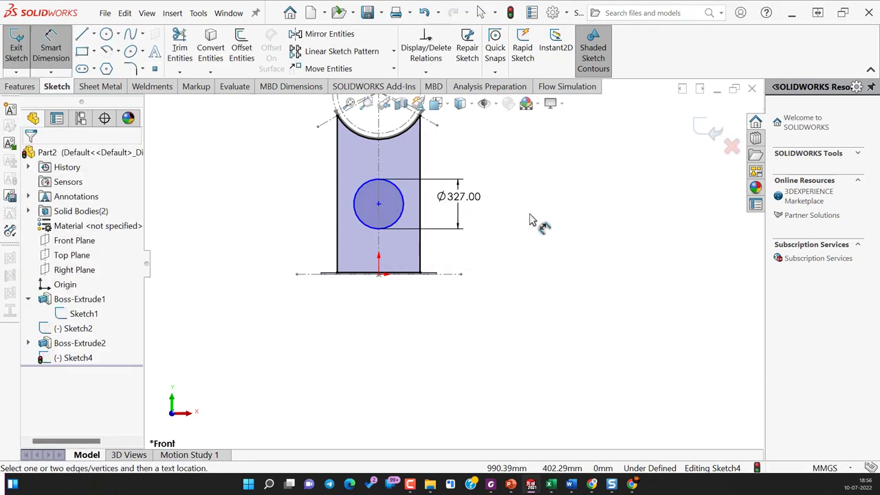
{"action": "key", "text": "Escape"}
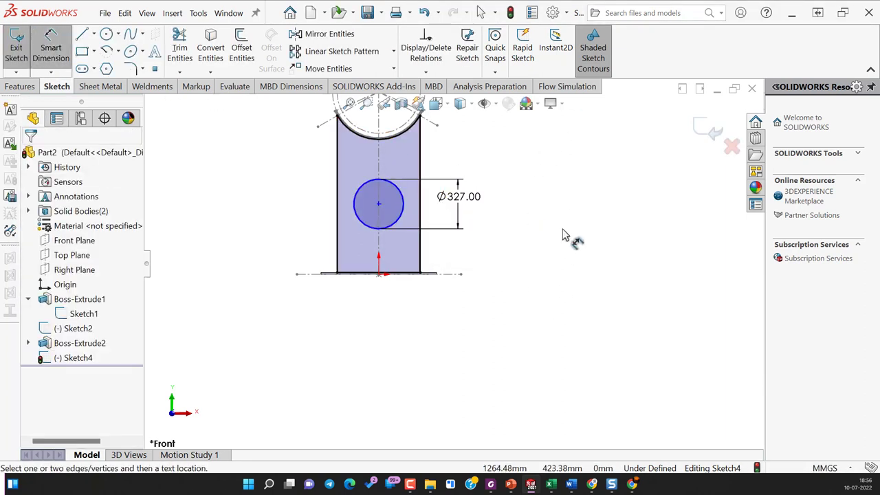
Dimension the circle's centre 288+100 (388 mm) above the plate's bottom edge.
{"action": "key", "text": "d"}
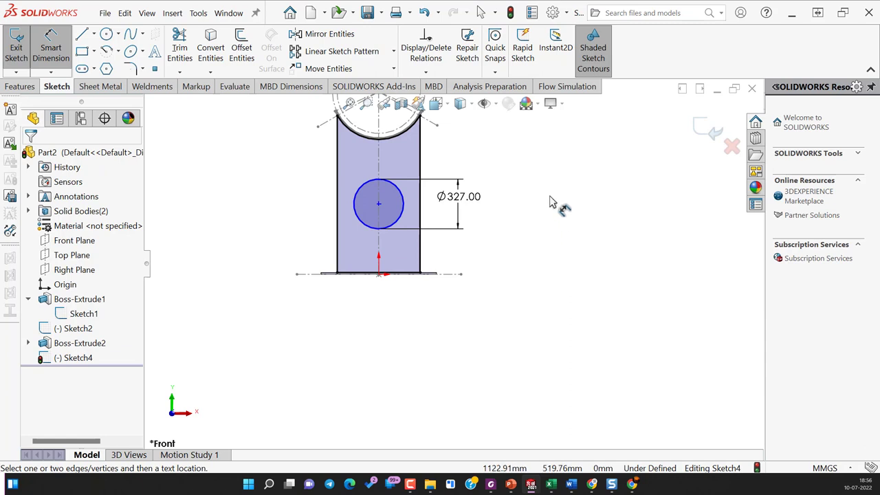
{"action": "left_click", "coordinate": [378, 203]}
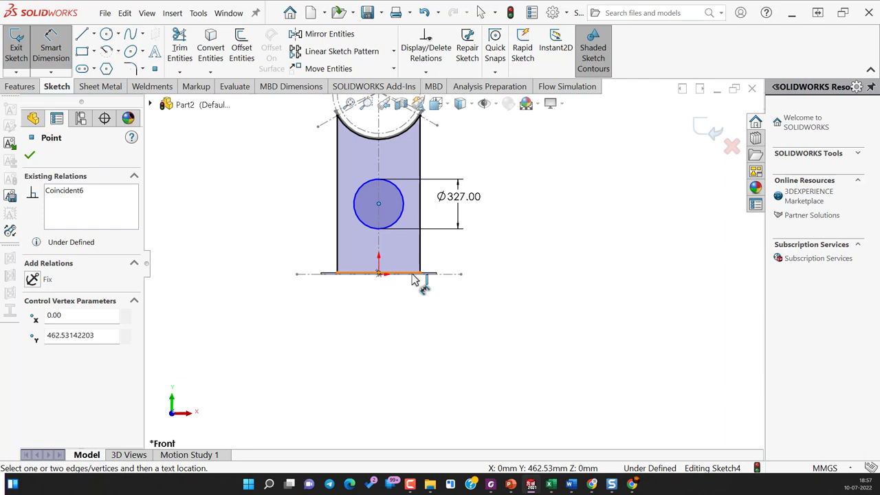
{"action": "left_click", "coordinate": [413, 275]}
{"action": "left_click", "coordinate": [302, 250]}
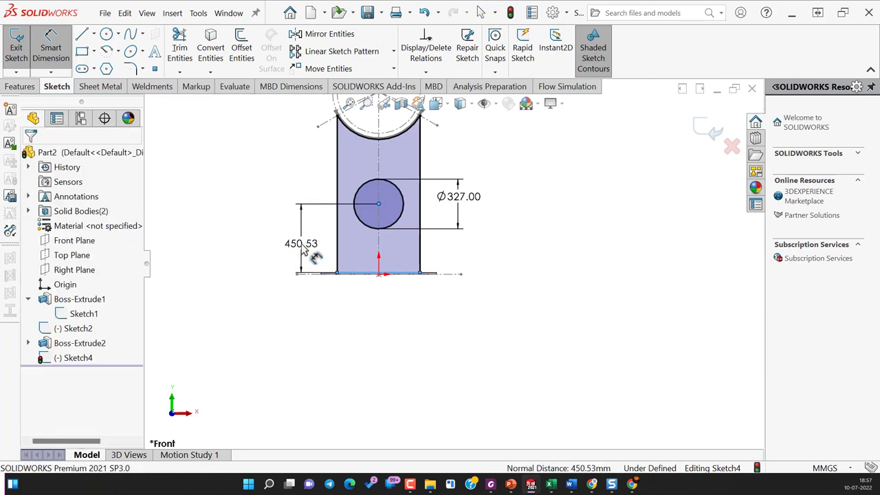
{"action": "type", "text": "288"}
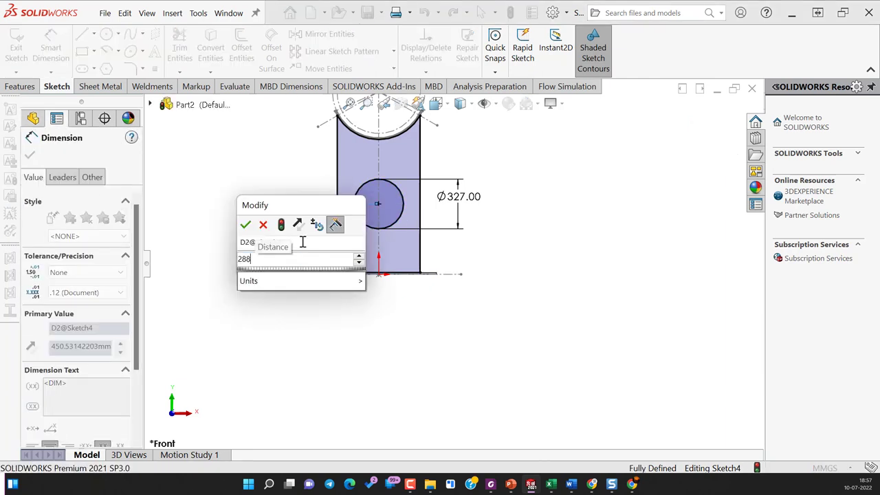
{"action": "type", "text": "+10"}
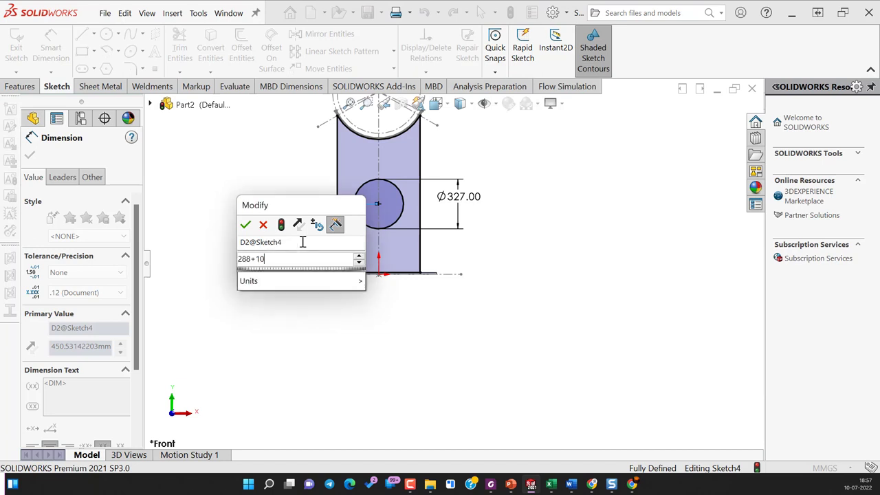
{"action": "type", "text": "0"}
{"action": "key", "text": "Return"}
{"action": "left_click", "coordinate": [575, 328]}
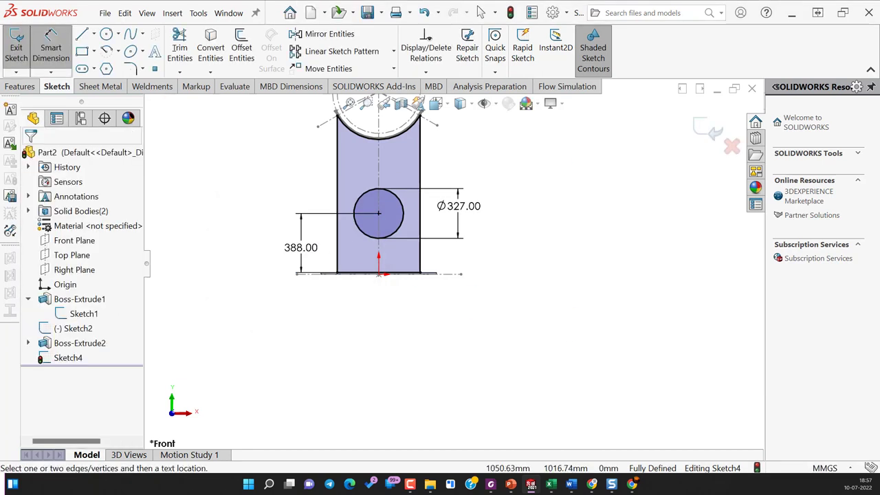
{"action": "left_click", "coordinate": [106, 34]}
Draw a small circle at the lower left and set its diameter to 30 mm.
{"action": "scroll", "coordinate": [320, 245], "scroll_direction": "down", "scroll_amount": 2}
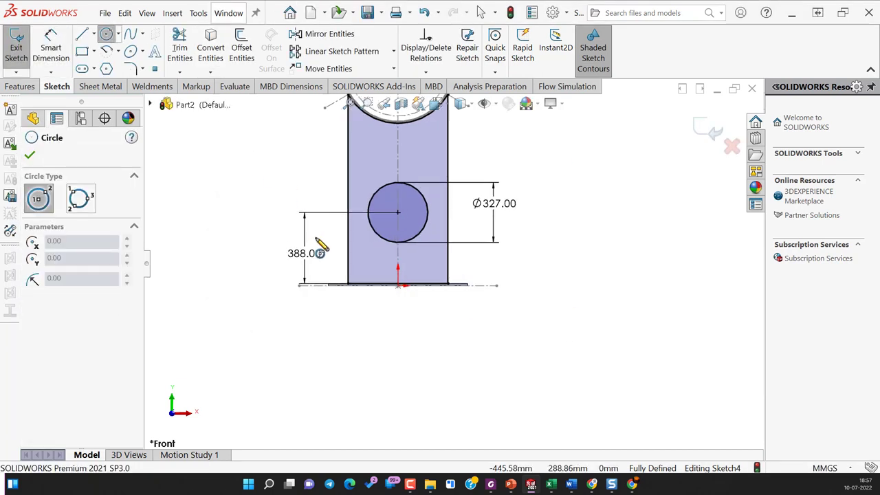
{"action": "scroll", "coordinate": [320, 246], "scroll_direction": "down", "scroll_amount": 3}
{"action": "scroll", "coordinate": [397, 303], "scroll_direction": "down", "scroll_amount": 1}
{"action": "left_click", "coordinate": [398, 263]}
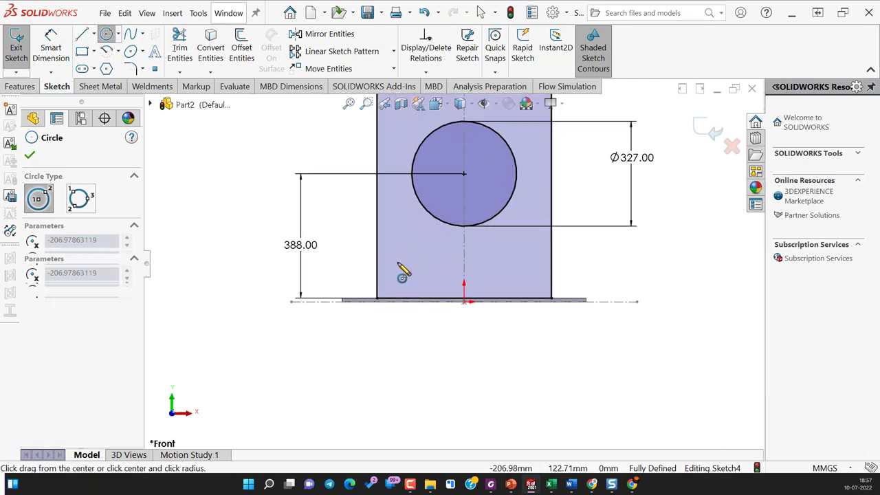
{"action": "left_click", "coordinate": [410, 282]}
{"action": "right_click_drag", "start_coordinate": [463, 314], "coordinate": [417, 271]}
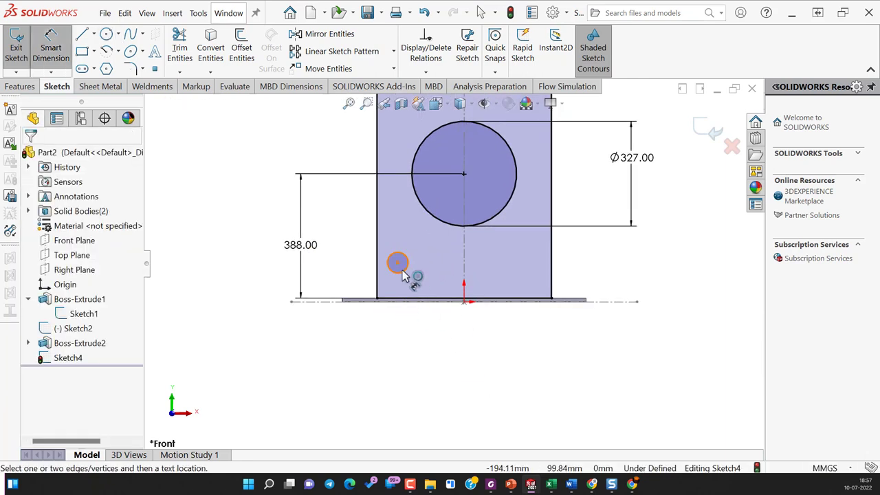
{"action": "left_click", "coordinate": [405, 272]}
{"action": "left_click", "coordinate": [352, 237]}
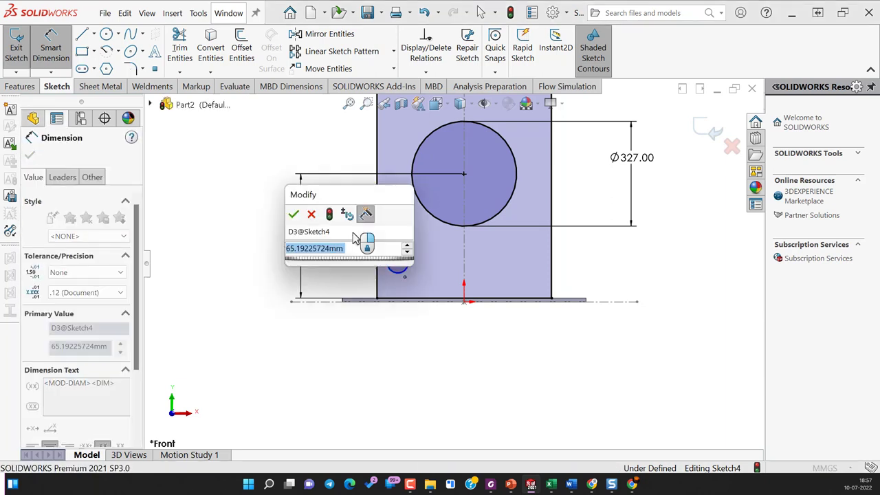
{"action": "type", "text": "30"}
{"action": "key", "text": "Return"}
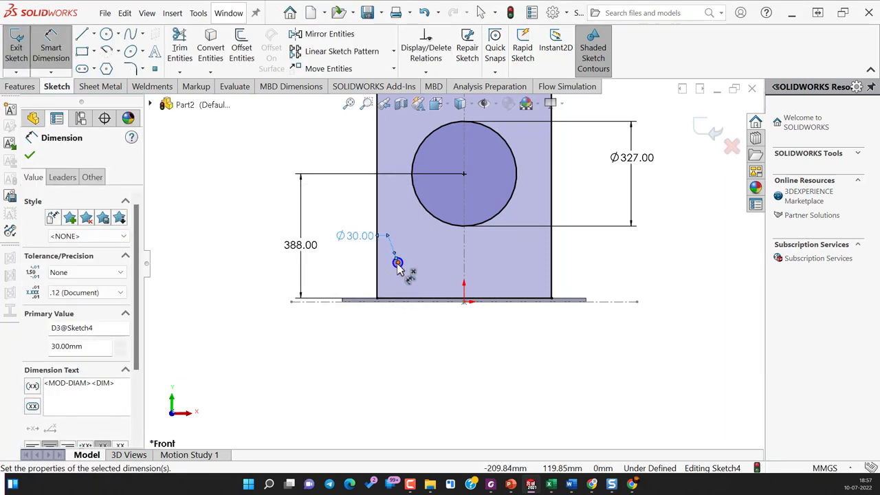
Position the small circle 50 mm from the left edge and 100 mm above the bottom.
{"action": "left_click", "coordinate": [397, 263]}
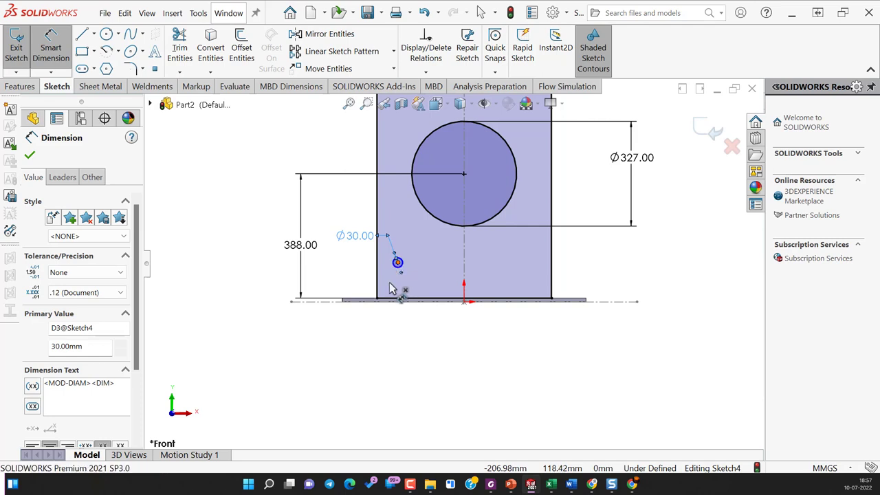
{"action": "left_click", "coordinate": [377, 295]}
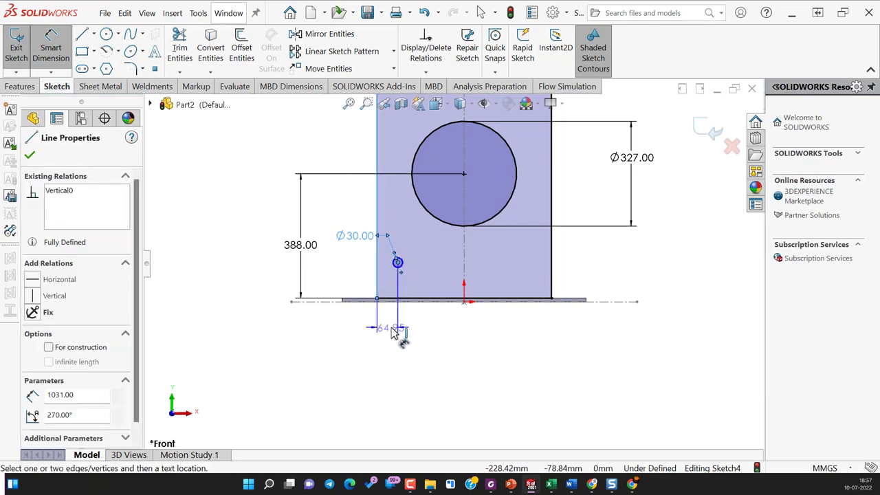
{"action": "left_click", "coordinate": [426, 337]}
{"action": "type", "text": "50"}
{"action": "key", "text": "Return"}
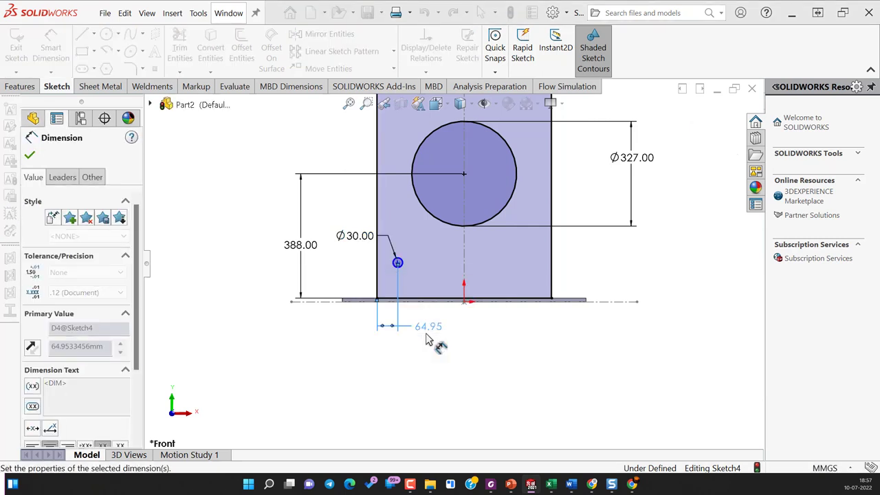
{"action": "left_click", "coordinate": [393, 263]}
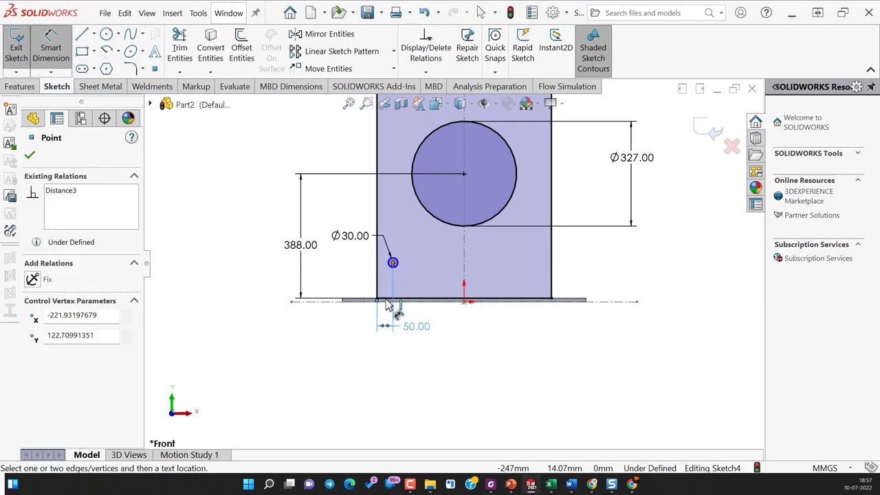
{"action": "left_click", "coordinate": [386, 300]}
{"action": "left_click", "coordinate": [351, 282]}
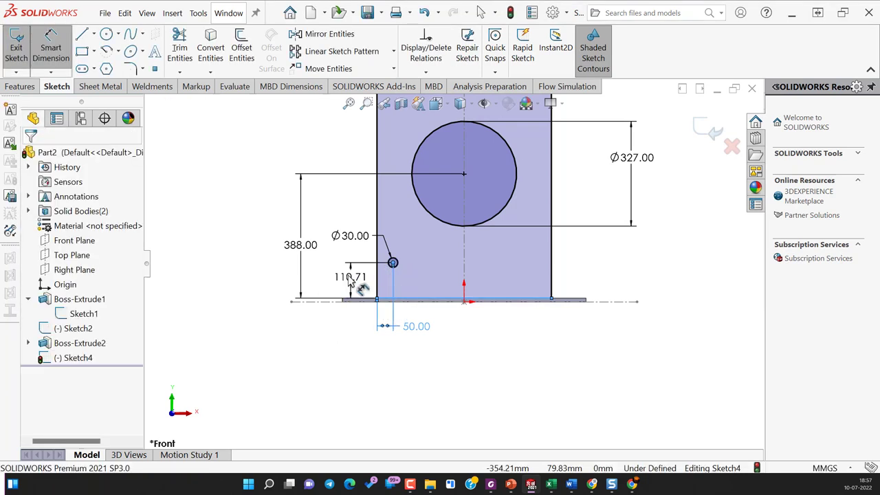
{"action": "type", "text": "100"}
{"action": "key", "text": "Return"}
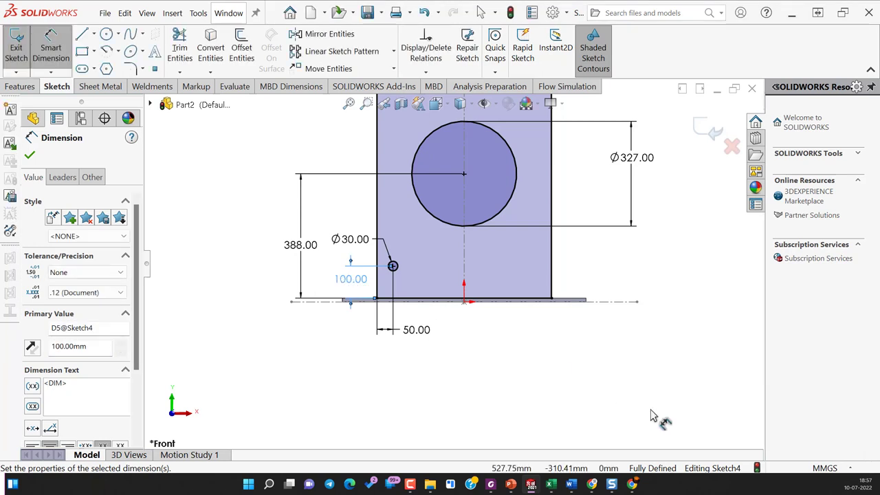
{"action": "key", "text": "Escape"}
{"action": "scroll", "coordinate": [662, 399], "scroll_direction": "up", "scroll_amount": 2}
{"action": "scroll", "coordinate": [662, 388], "scroll_direction": "up", "scroll_amount": 2}
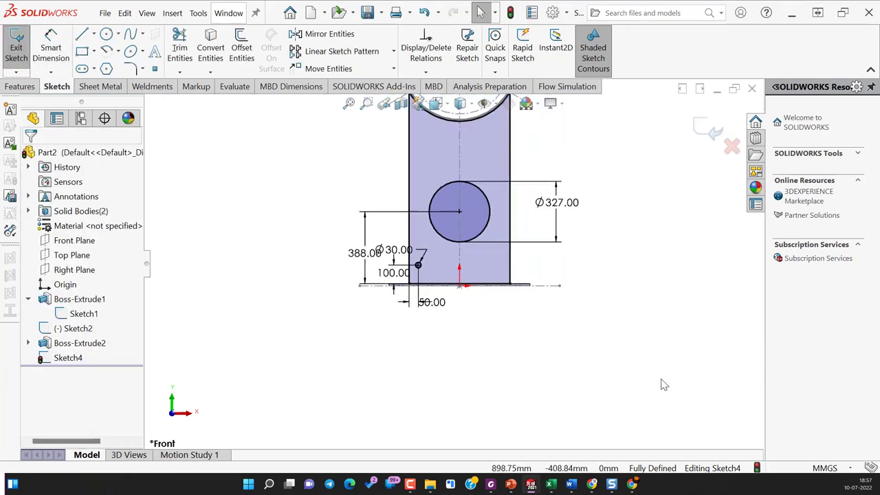
{"action": "scroll", "coordinate": [662, 383], "scroll_direction": "up", "scroll_amount": 1}
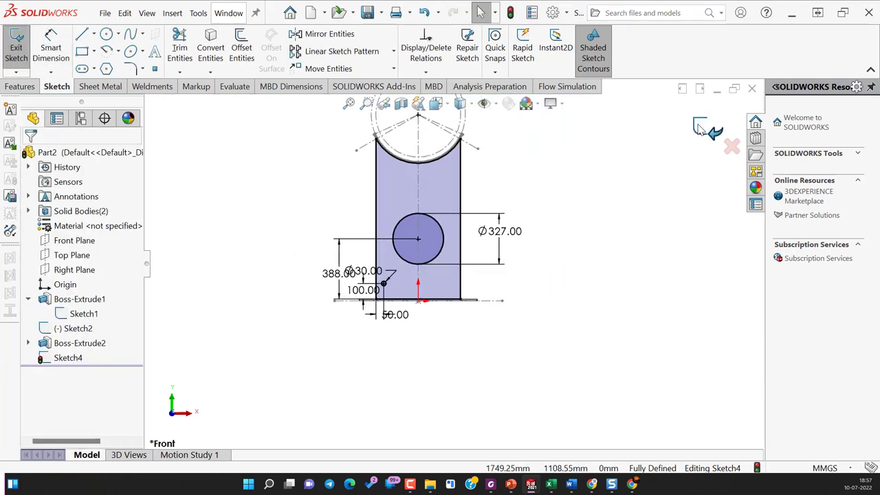
Extrude the web plate sketch 10 mm Mid Plane, forming the plate with its Ø327 and Ø30 holes.
{"action": "key", "text": "ctrl+7"}
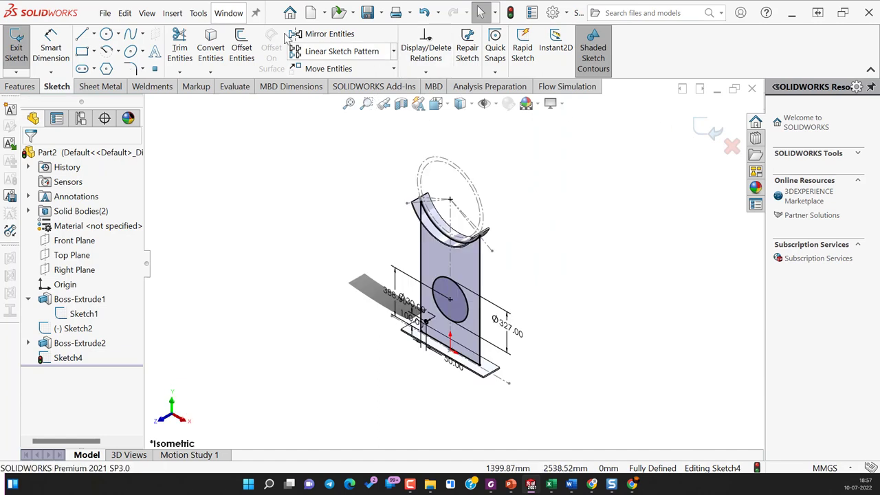
{"action": "left_click", "coordinate": [24, 87]}
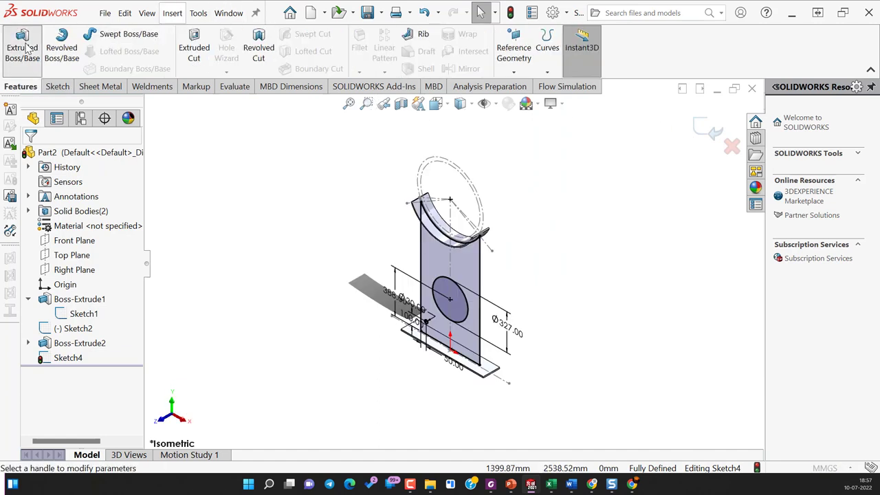
{"action": "left_click", "coordinate": [23, 47]}
{"action": "left_click", "coordinate": [59, 231]}
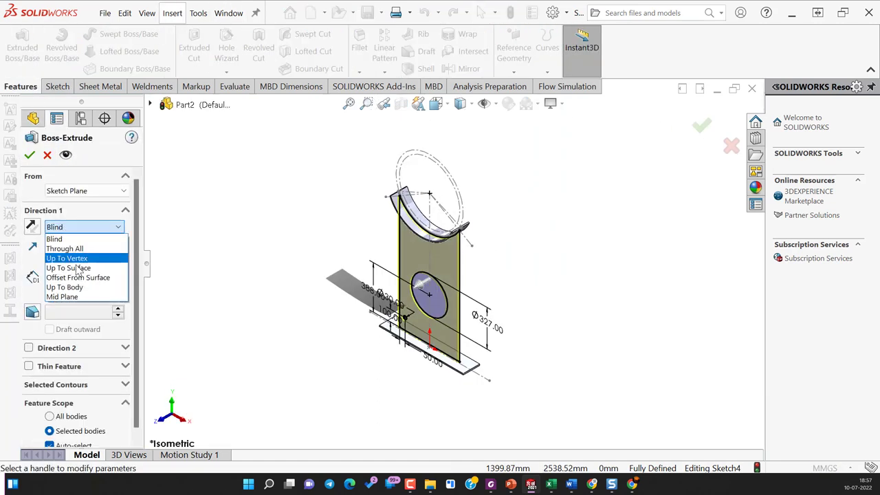
{"action": "left_click", "coordinate": [79, 296]}
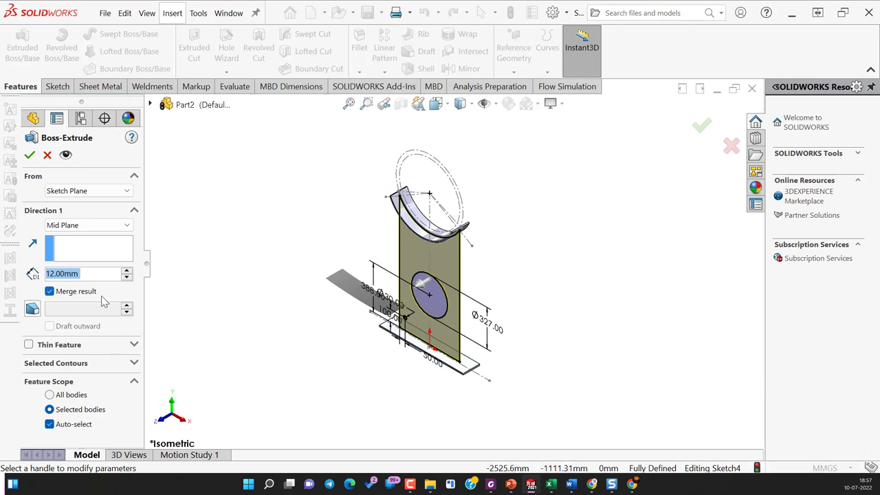
{"action": "type", "text": "10"}
{"action": "key", "text": "Return"}
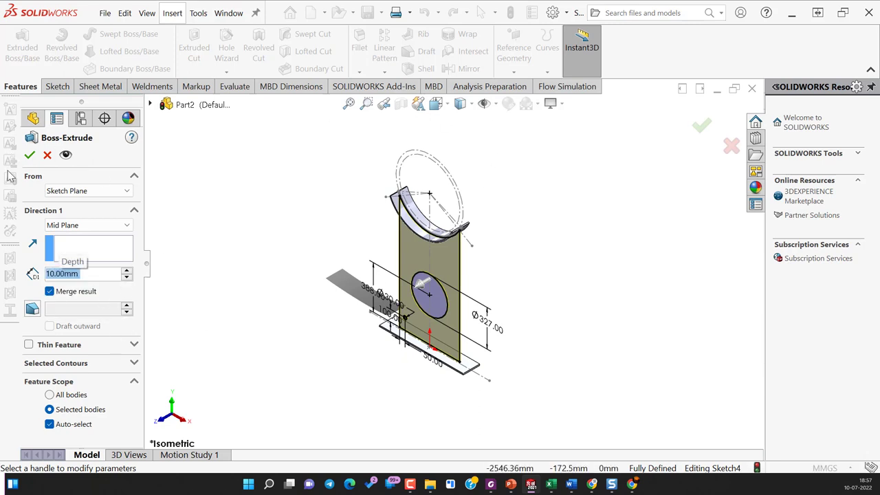
{"action": "left_click", "coordinate": [30, 155]}
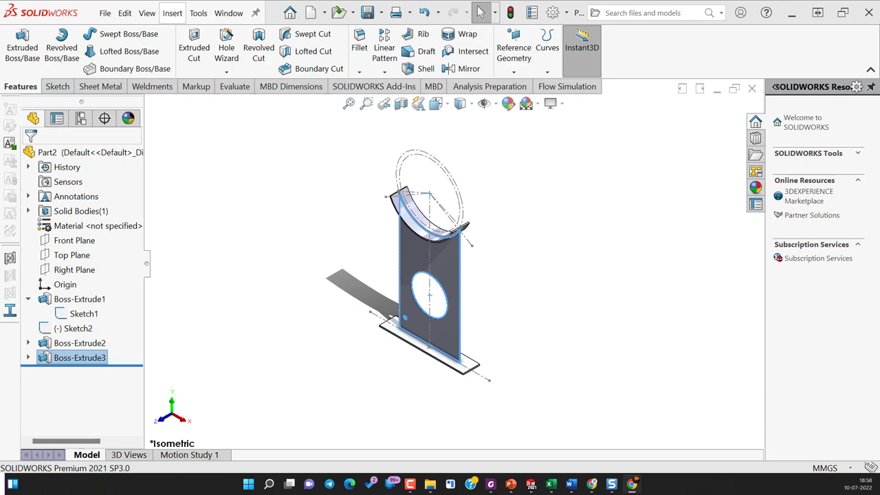
Start Sketch5 on the base plate's top face and view it Normal To, sectioned at 260 mm on the Top Plane.
{"action": "left_click", "coordinate": [571, 278]}
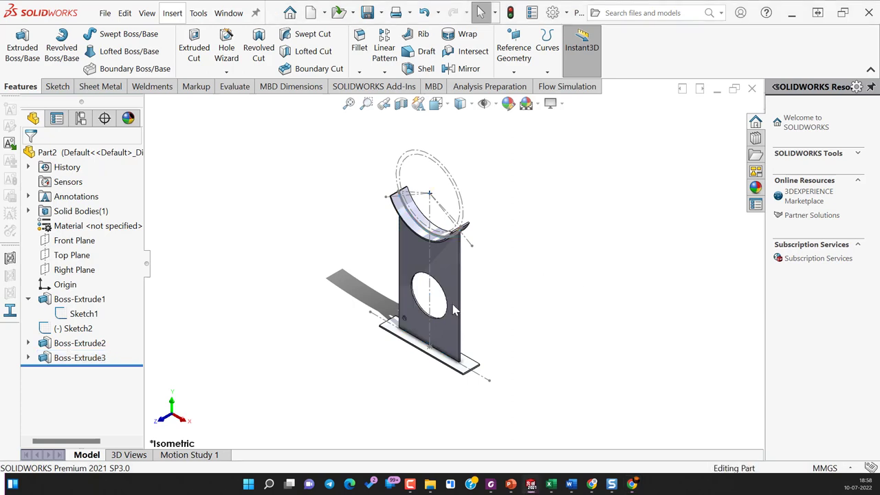
{"action": "scroll", "coordinate": [402, 340], "scroll_direction": "down", "scroll_amount": 5}
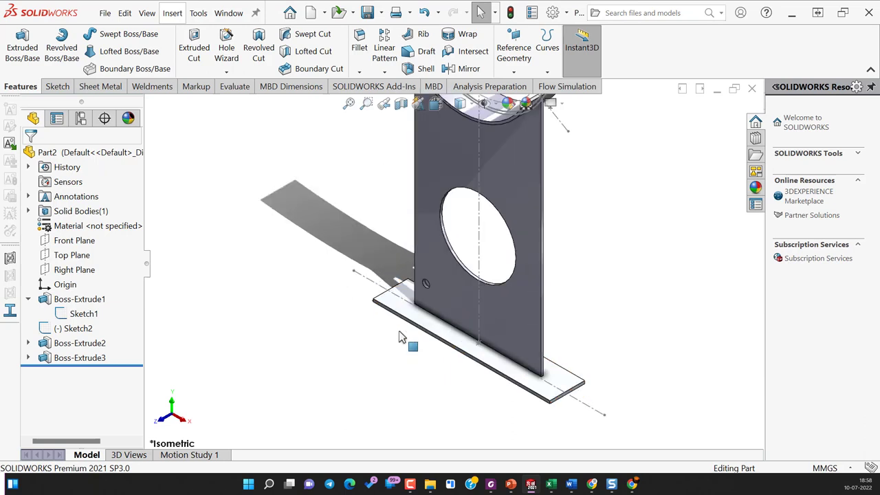
{"action": "left_click", "coordinate": [577, 381]}
{"action": "left_click", "coordinate": [617, 354]}
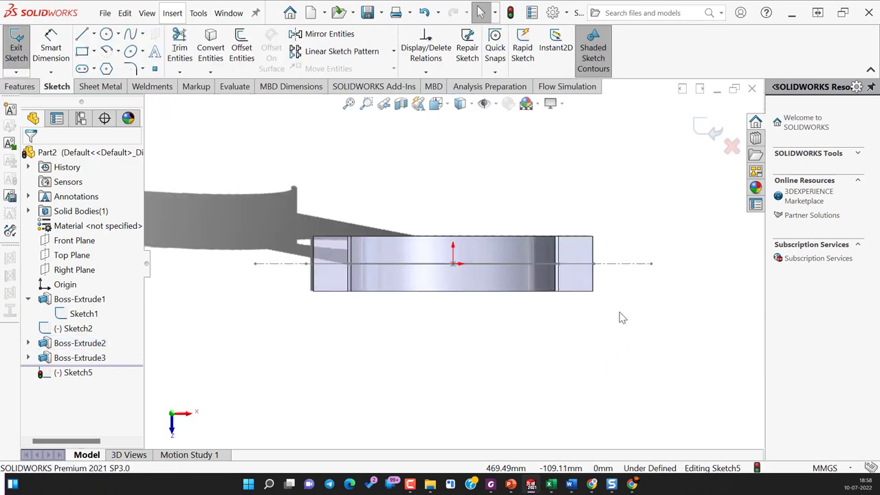
{"action": "key", "text": "ctrl+7"}
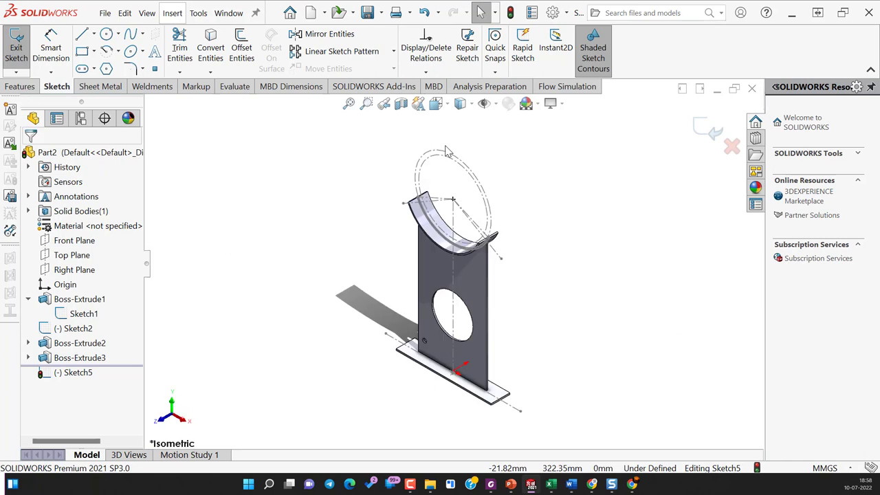
{"action": "left_click", "coordinate": [401, 103]}
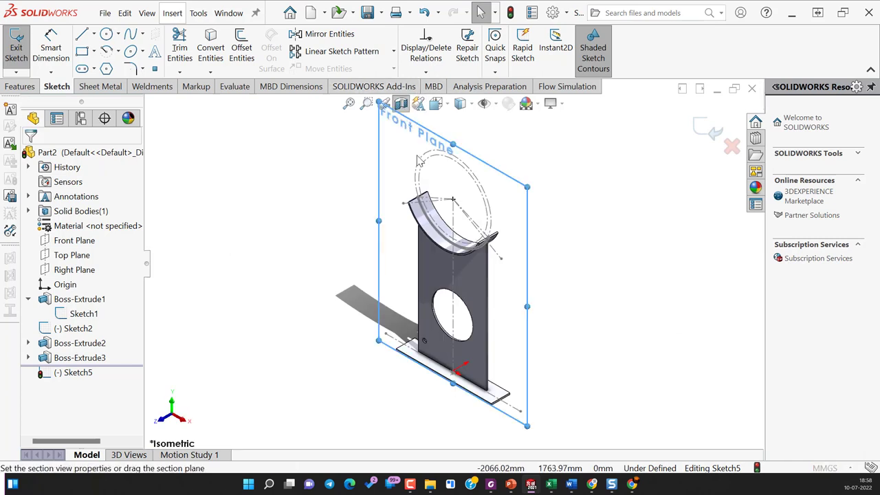
{"action": "left_click", "coordinate": [71, 383]}
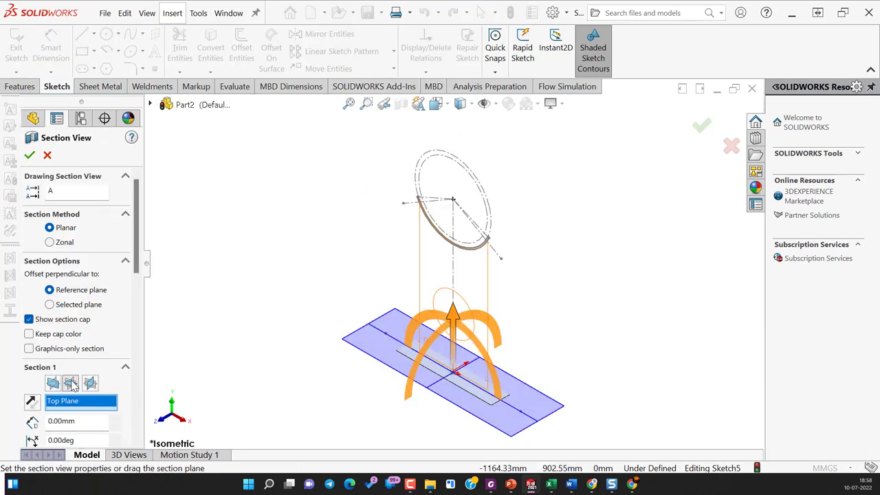
{"action": "left_click_drag", "start_coordinate": [465, 328], "coordinate": [455, 260]}
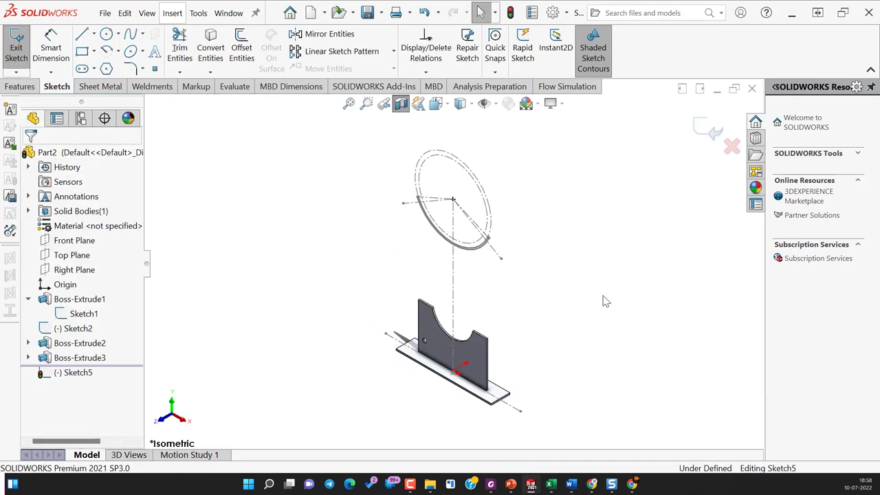
{"action": "left_click", "coordinate": [74, 372]}
{"action": "left_click", "coordinate": [108, 371]}
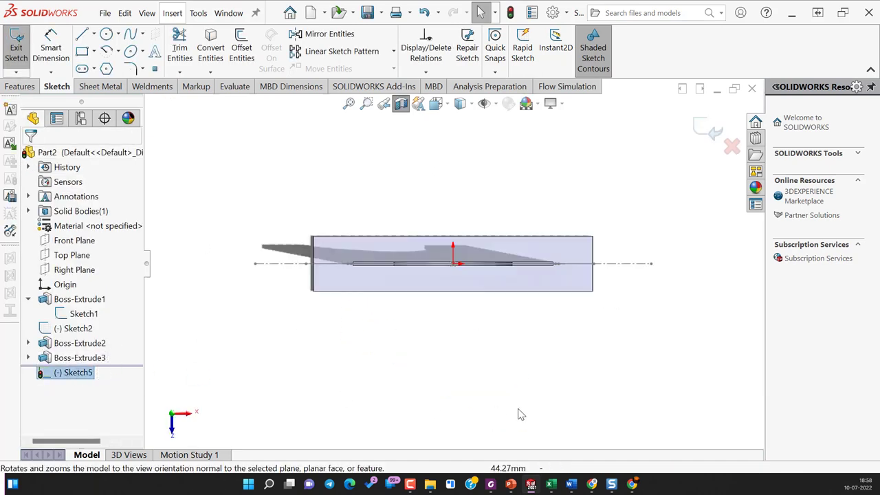
{"action": "scroll", "coordinate": [373, 275], "scroll_direction": "down", "scroll_amount": 2}
{"action": "scroll", "coordinate": [313, 419], "scroll_direction": "down", "scroll_amount": 2}
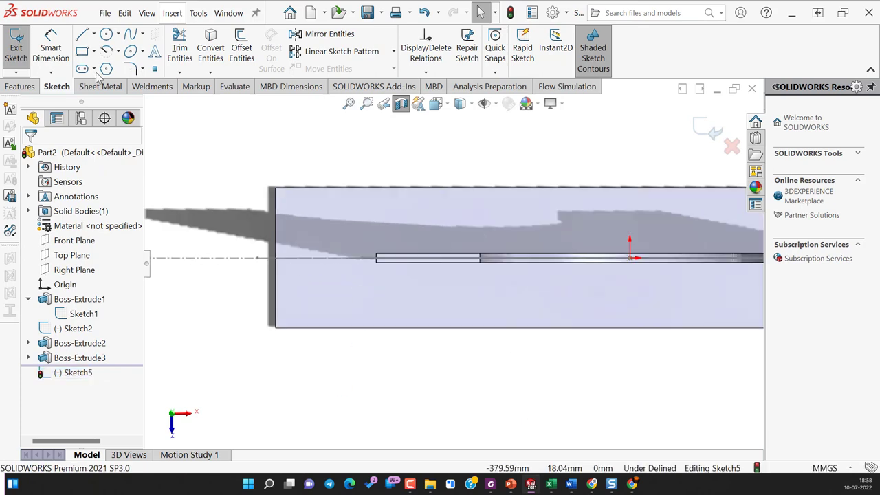
Draw a thin corner rectangle across the base plate from top edge to bottom edge.
{"action": "left_click", "coordinate": [94, 51]}
{"action": "left_click", "coordinate": [124, 67]}
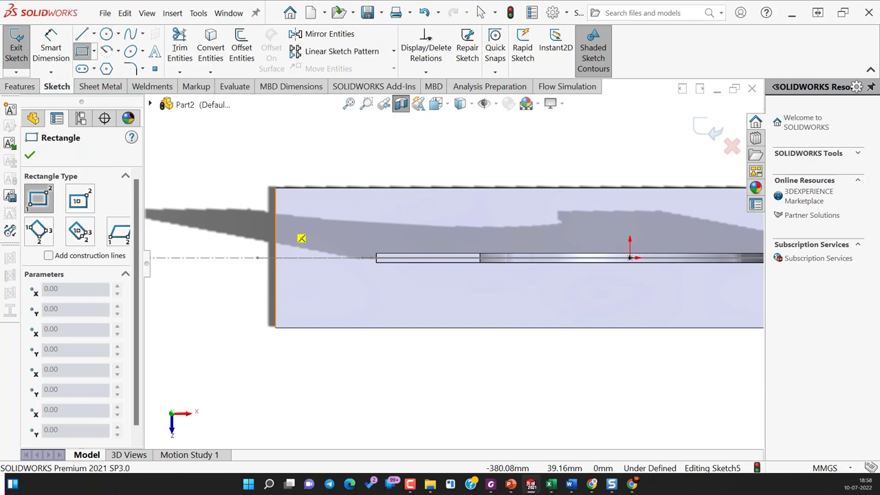
{"action": "left_click", "coordinate": [373, 187]}
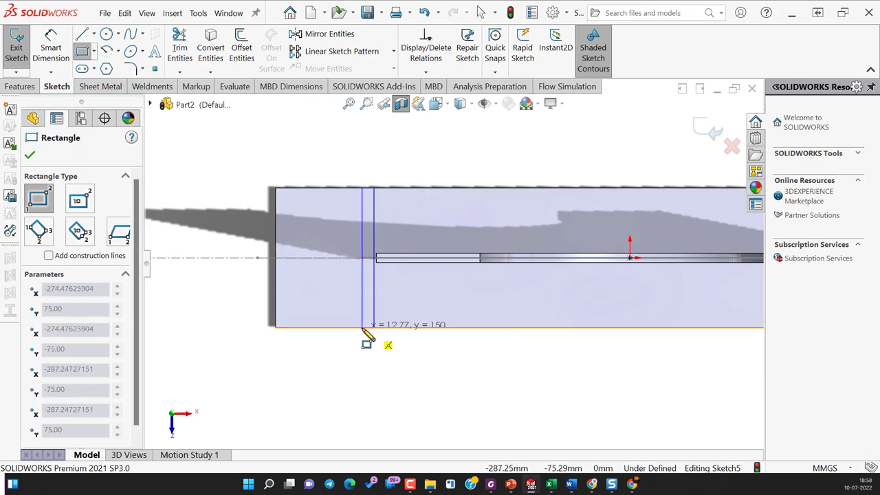
{"action": "left_click", "coordinate": [363, 327]}
{"action": "scroll", "coordinate": [383, 269], "scroll_direction": "down", "scroll_amount": 3}
{"action": "key", "text": "Escape"}
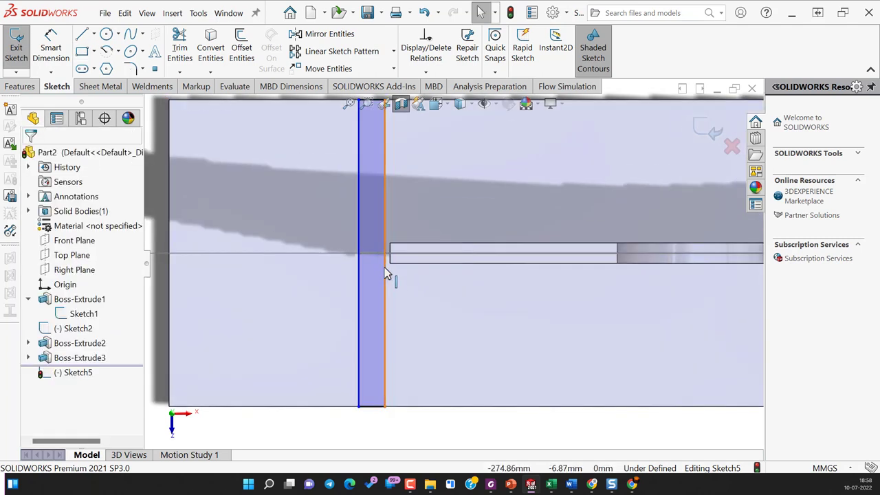
Make the rectangle's vertical side collinear with the web plate's edge.
{"action": "left_click", "coordinate": [385, 273]}
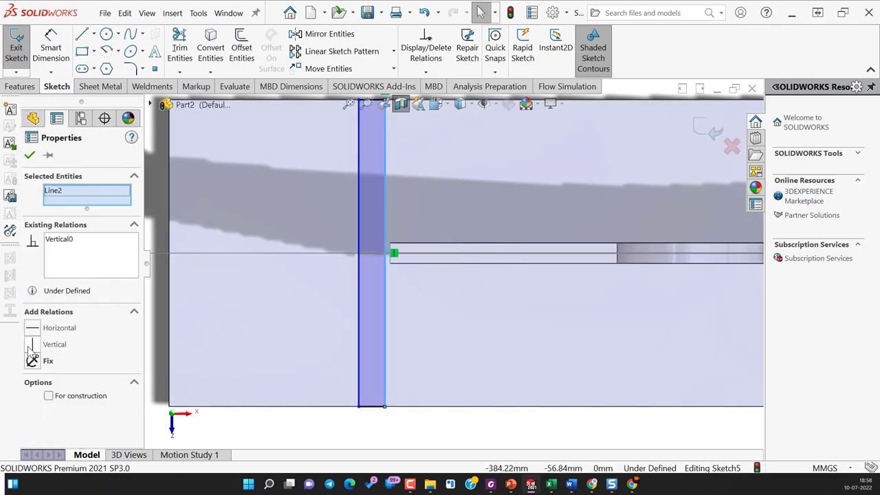
{"action": "left_click", "coordinate": [408, 360]}
{"action": "left_click", "coordinate": [385, 268]}
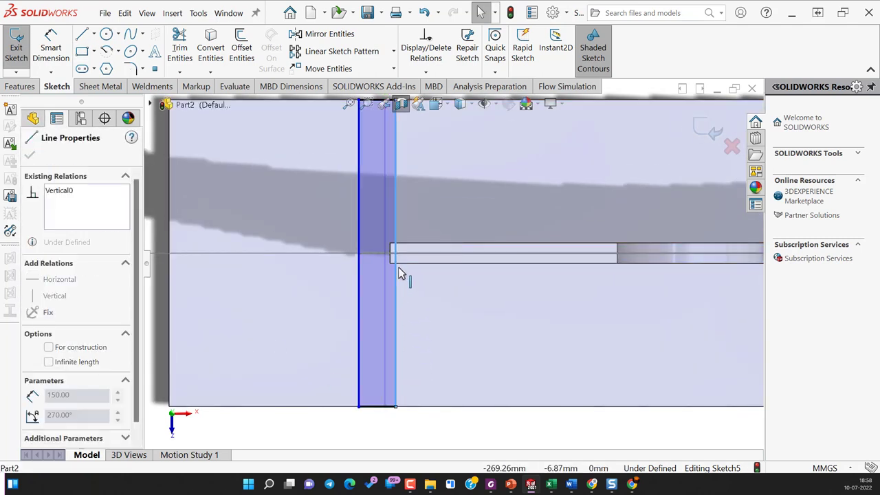
{"action": "scroll", "coordinate": [402, 279], "scroll_direction": "down", "scroll_amount": 2}
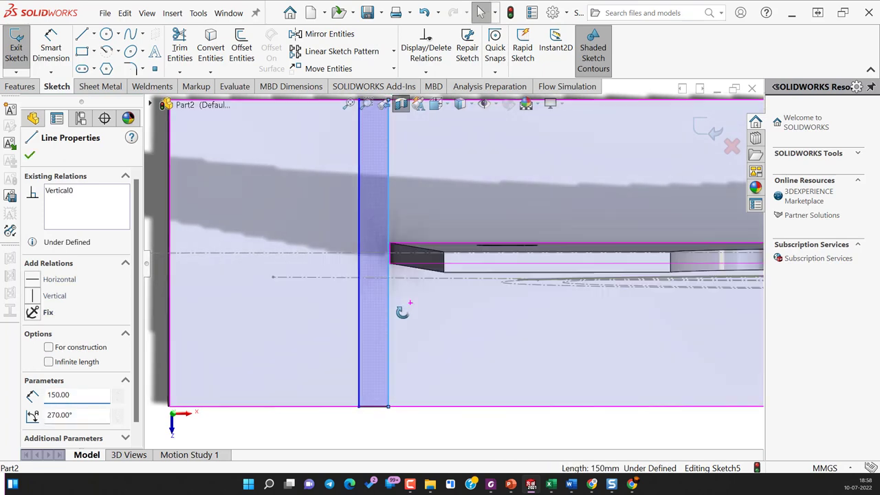
{"action": "scroll", "coordinate": [399, 254], "scroll_direction": "down", "scroll_amount": 2}
{"action": "scroll", "coordinate": [399, 255], "scroll_direction": "down", "scroll_amount": 2}
{"action": "scroll", "coordinate": [405, 258], "scroll_direction": "down", "scroll_amount": 2}
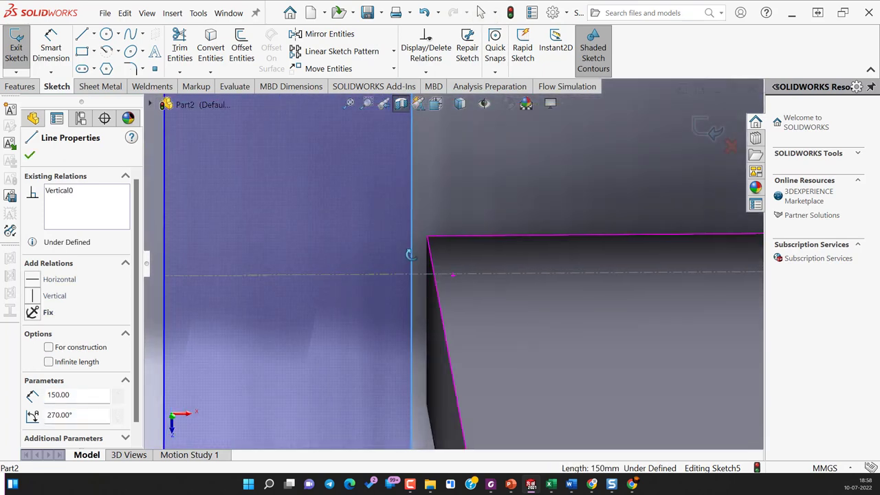
{"action": "left_click", "coordinate": [428, 260]}
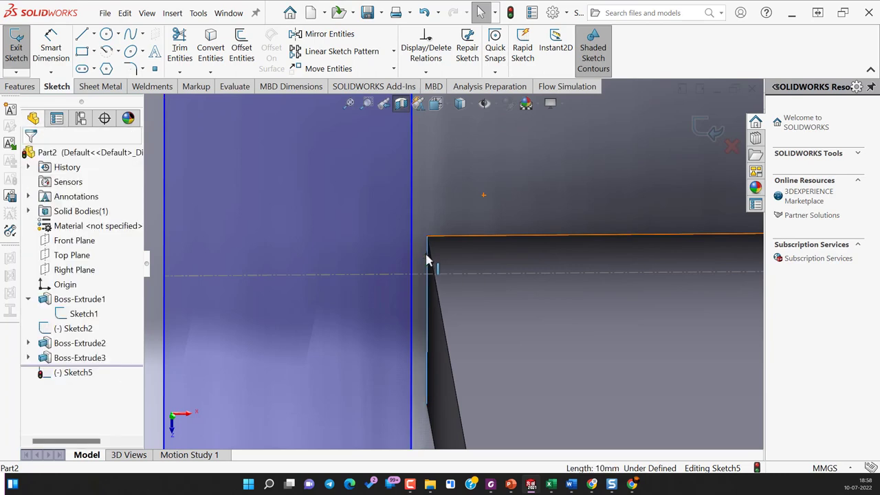
{"action": "left_click", "coordinate": [412, 265], "text": "ctrl"}
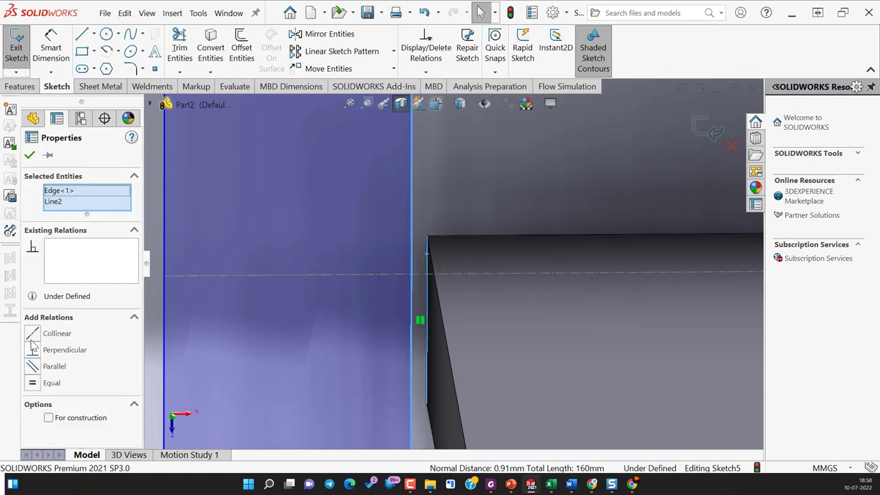
{"action": "left_click", "coordinate": [33, 334]}
{"action": "scroll", "coordinate": [380, 357], "scroll_direction": "up", "scroll_amount": 3}
{"action": "scroll", "coordinate": [382, 354], "scroll_direction": "up", "scroll_amount": 3}
Dimension the strip's width as 10 mm.
{"action": "left_click", "coordinate": [462, 433]}
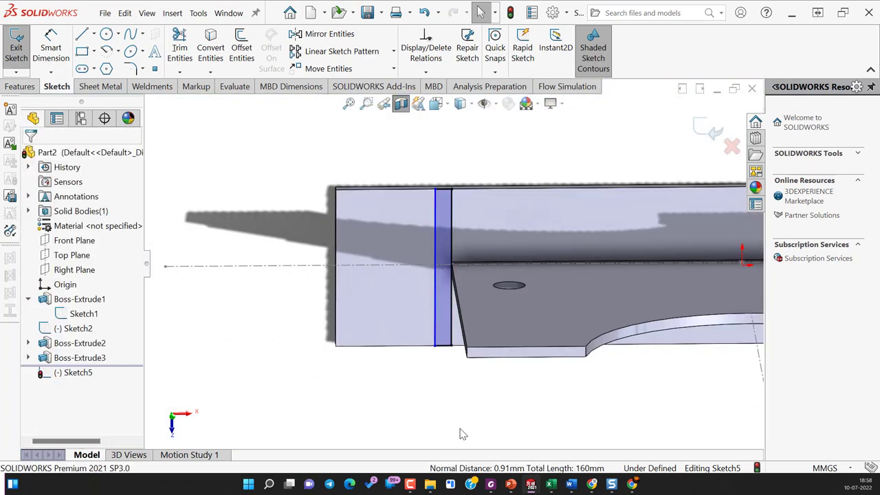
{"action": "right_click_drag", "start_coordinate": [462, 433], "coordinate": [459, 359]}
{"action": "left_click", "coordinate": [451, 344]}
{"action": "left_click", "coordinate": [435, 340]}
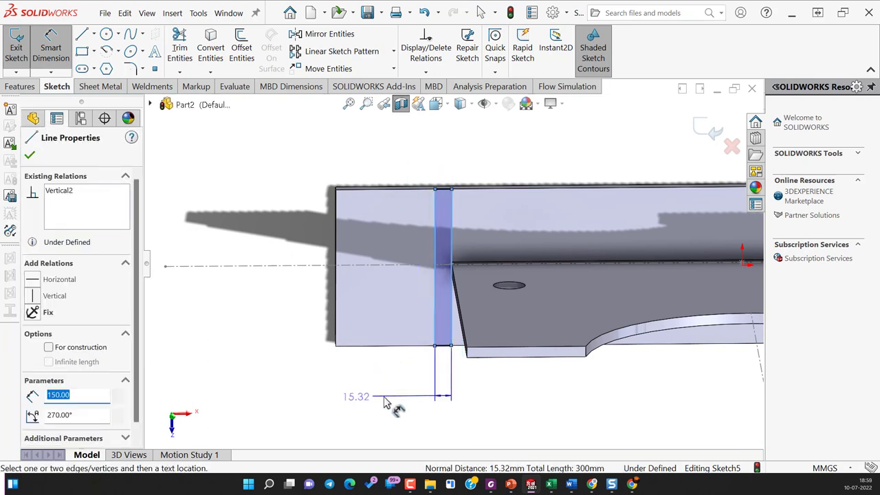
{"action": "left_click", "coordinate": [385, 403]}
{"action": "type", "text": "1"}
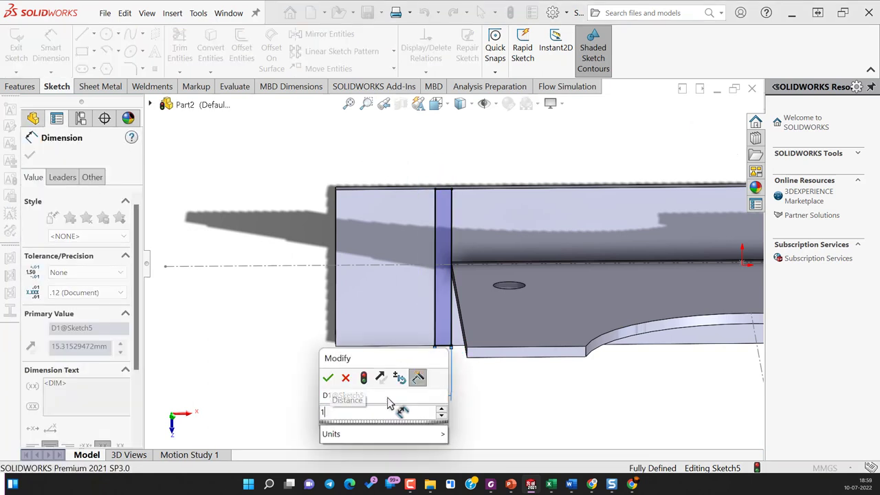
{"action": "key", "text": "Return"}
{"action": "key", "text": "ctrl+7"}
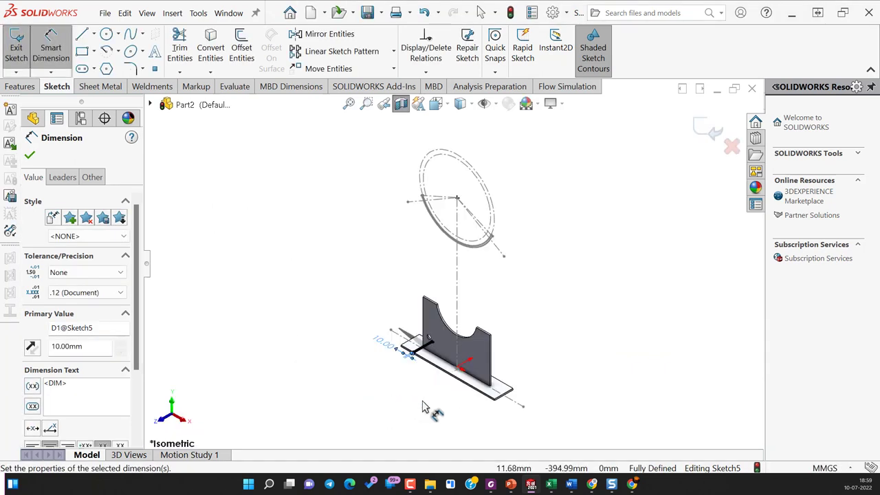
{"action": "scroll", "coordinate": [459, 371], "scroll_direction": "down", "scroll_amount": 3}
Mirror the strip's four lines about a centerline from the origin to the base plate's opposite end.
{"action": "key", "text": "Escape"}
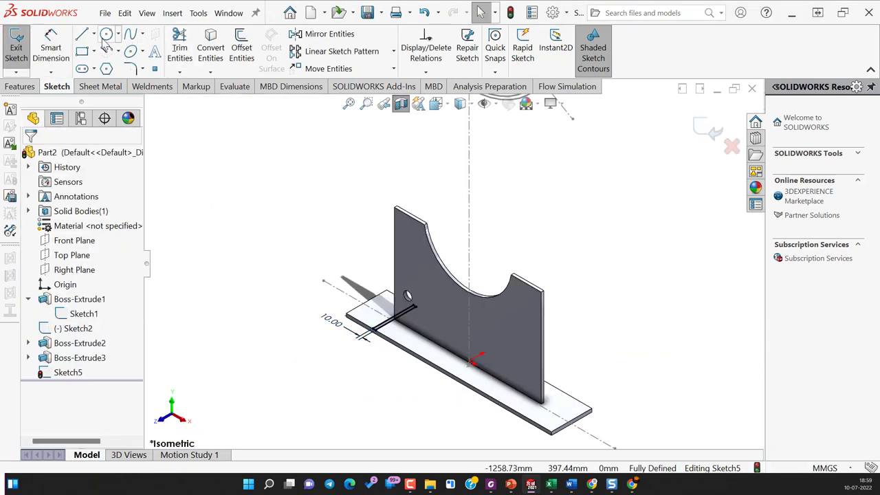
{"action": "left_click", "coordinate": [93, 35]}
{"action": "left_click", "coordinate": [110, 68]}
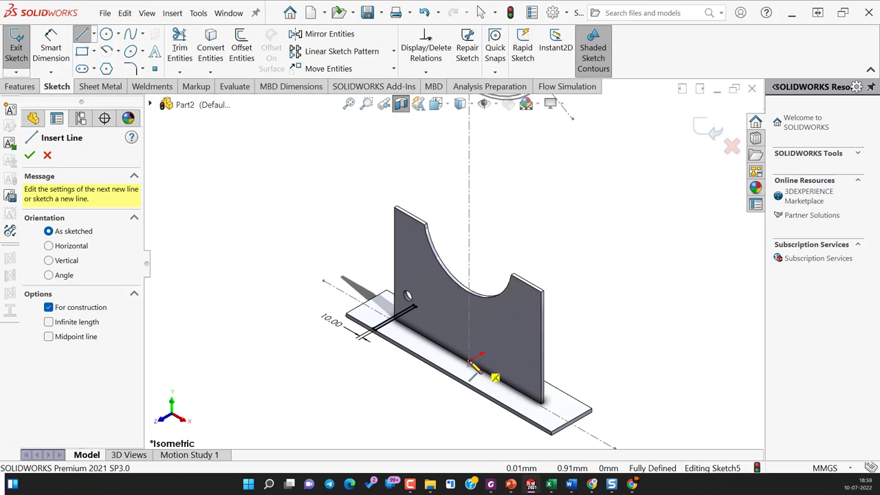
{"action": "left_click", "coordinate": [474, 364]}
{"action": "key", "text": "Escape"}
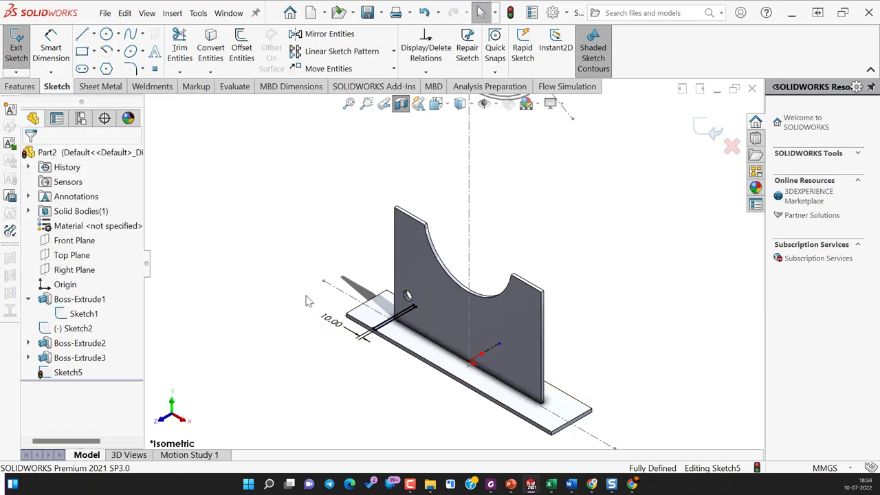
{"action": "left_click_drag", "start_coordinate": [342, 272], "coordinate": [440, 385]}
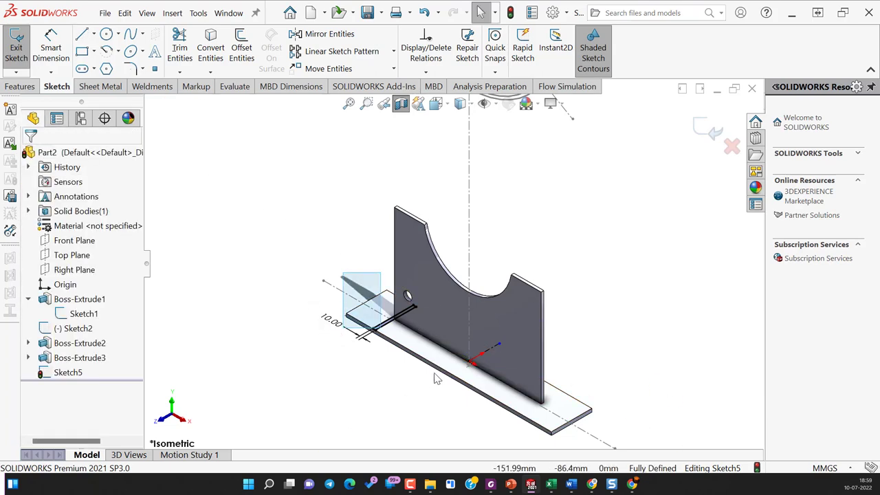
{"action": "left_click", "coordinate": [321, 35]}
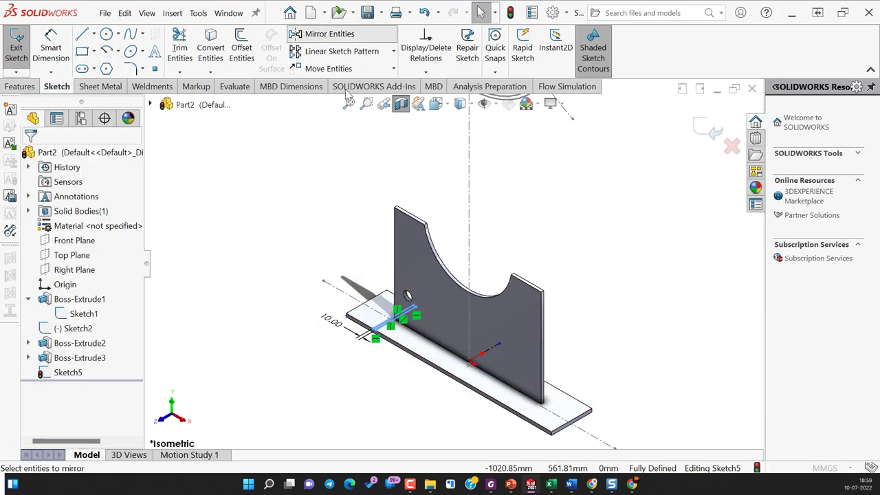
{"action": "left_click", "coordinate": [497, 349]}
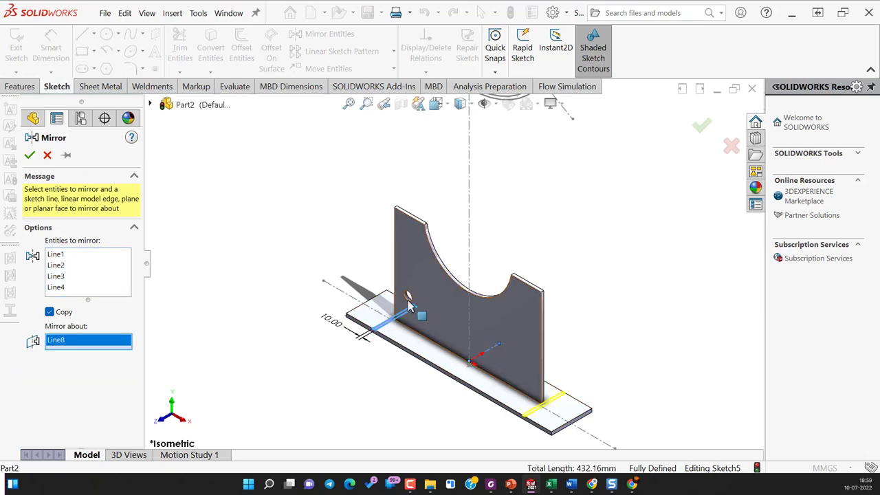
{"action": "left_click", "coordinate": [29, 156]}
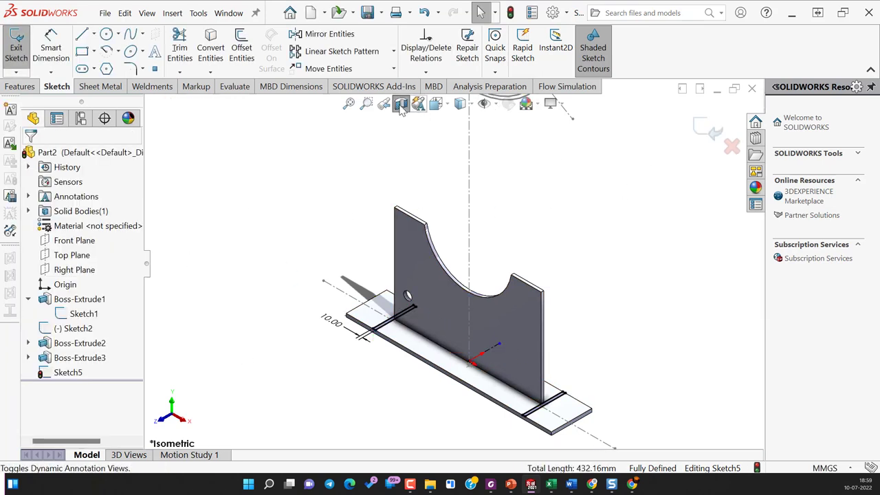
Extrude the Sketch5 strips Up To Surface, ending on the curved saddle face.
{"action": "left_click", "coordinate": [17, 90]}
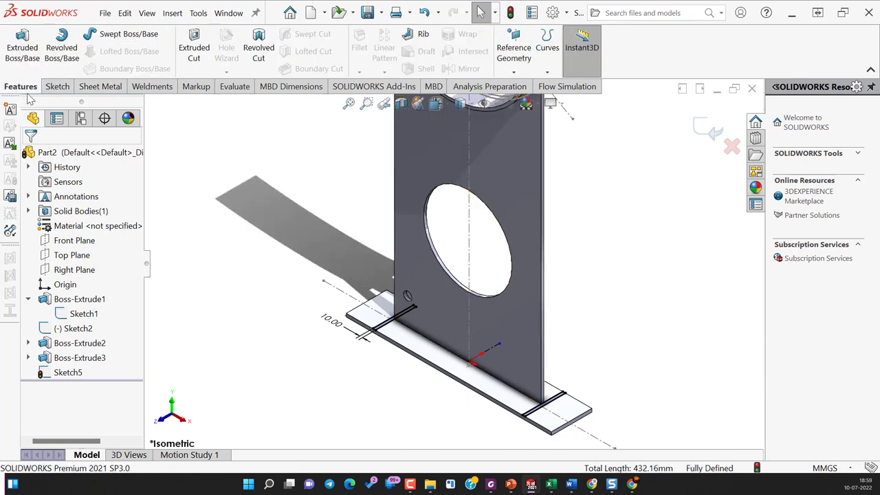
{"action": "key", "text": "f"}
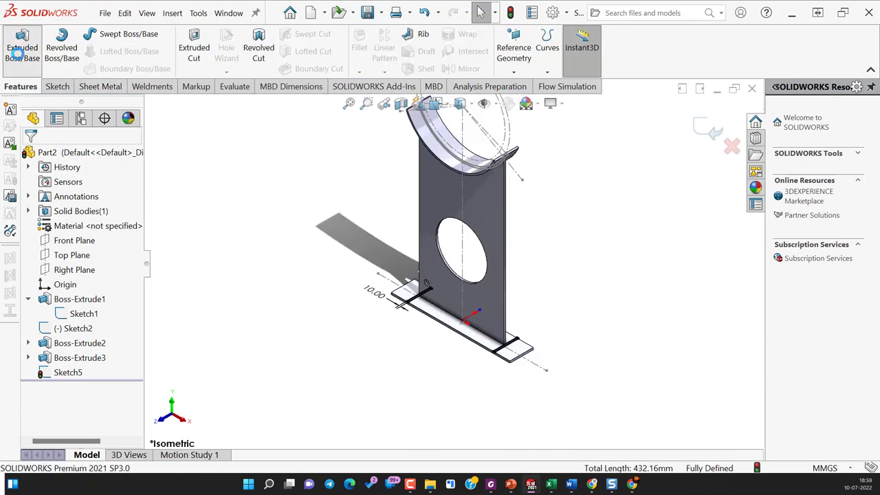
{"action": "left_click", "coordinate": [22, 44]}
{"action": "left_click", "coordinate": [59, 231]}
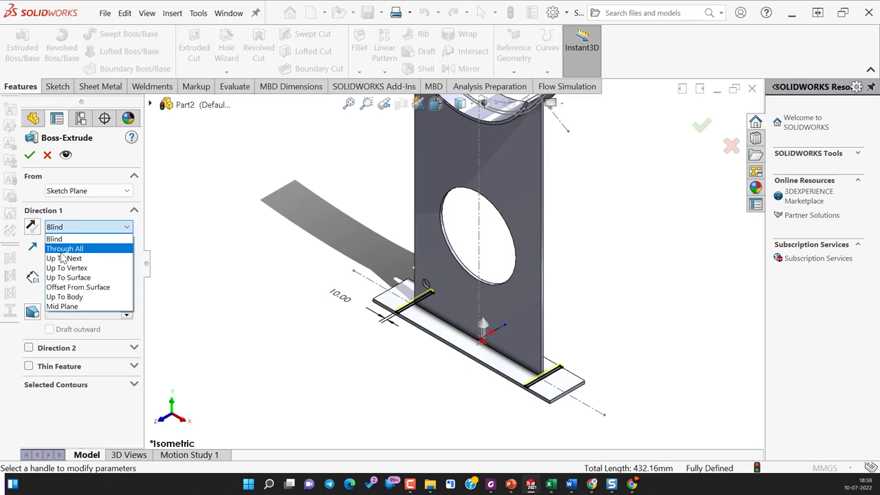
{"action": "left_click", "coordinate": [67, 277]}
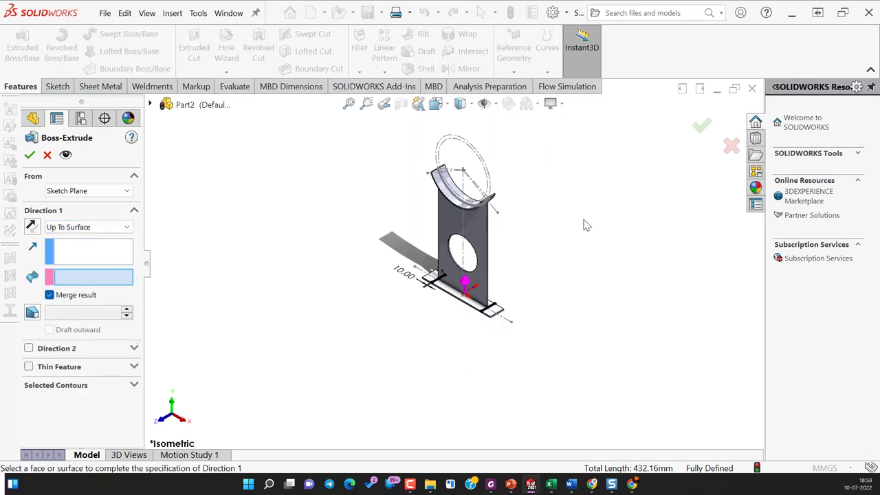
{"action": "middle_click_drag", "start_coordinate": [563, 146], "coordinate": [479, 206]}
{"action": "scroll", "coordinate": [479, 206], "scroll_direction": "down", "scroll_amount": 2}
{"action": "left_click", "coordinate": [450, 174]}
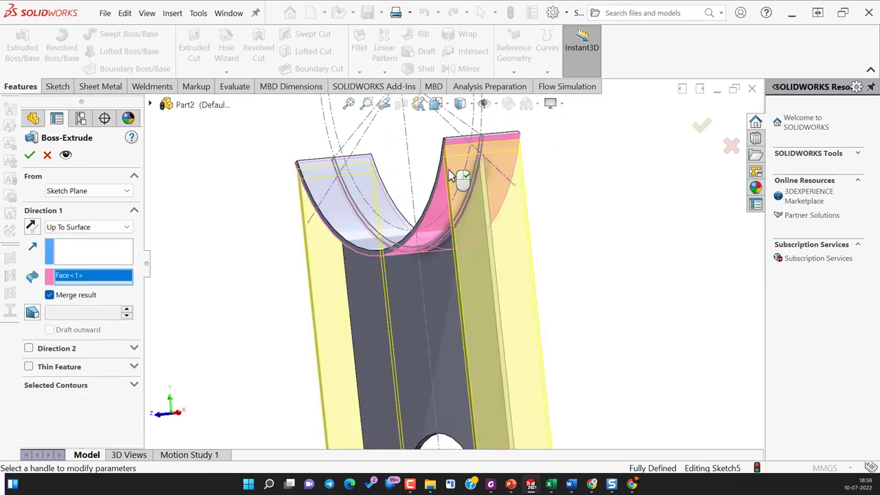
{"action": "scroll", "coordinate": [692, 277], "scroll_direction": "up", "scroll_amount": 2}
{"action": "middle_click_drag", "start_coordinate": [692, 277], "coordinate": [635, 291]}
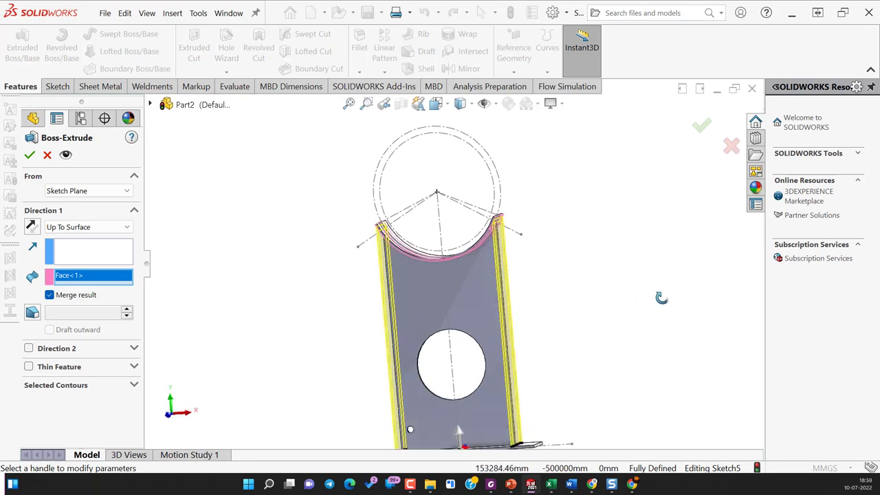
{"action": "key", "text": "ctrl+7"}
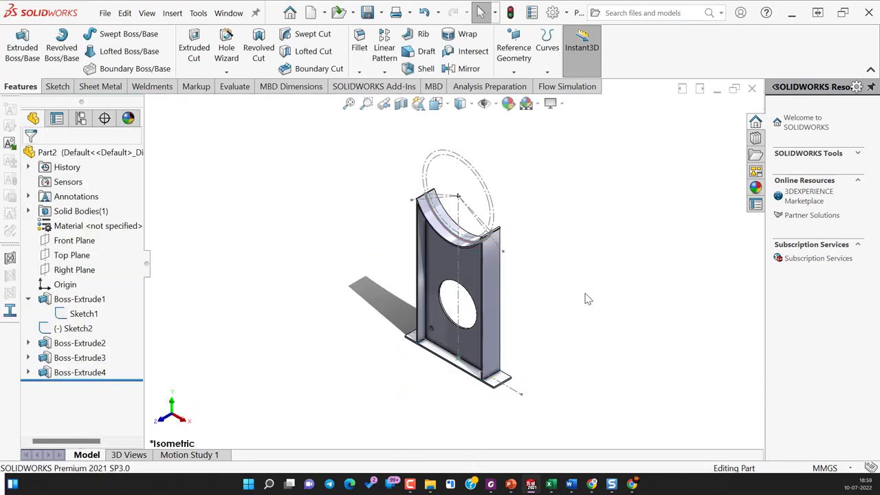
{"action": "scroll", "coordinate": [555, 275], "scroll_direction": "down", "scroll_amount": 3}
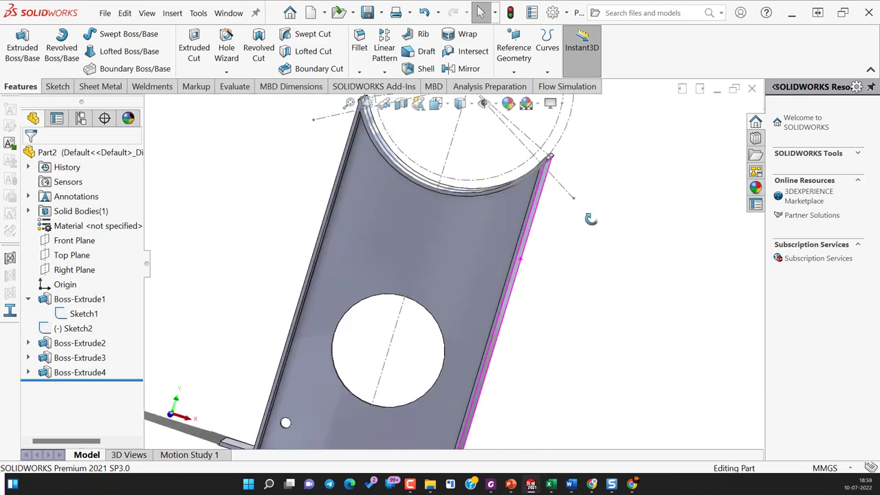
{"action": "mouse_move", "coordinate": [556, 275]}
{"action": "middle_mouse_down"}
{"action": "mouse_move", "coordinate": [595, 199]}
{"action": "mouse_move", "coordinate": [593, 242]}
{"action": "middle_mouse_up"}
{"action": "scroll", "coordinate": [585, 244], "scroll_direction": "up", "scroll_amount": 3}
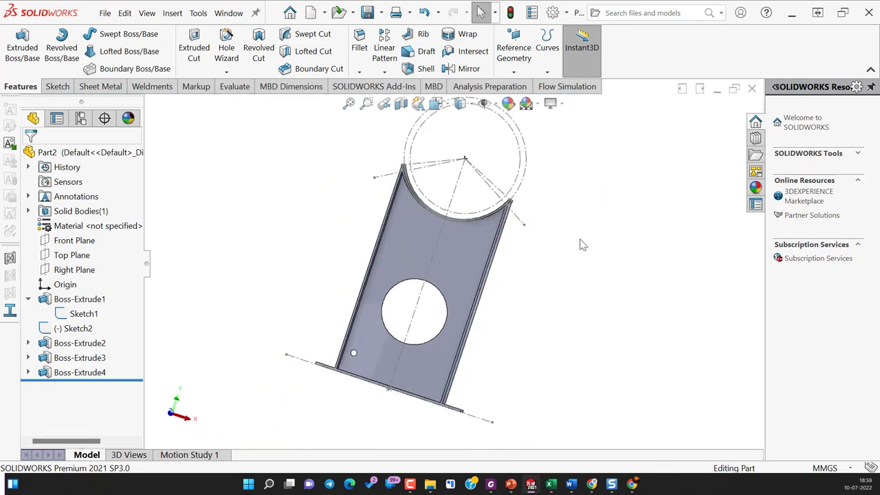
{"action": "scroll", "coordinate": [450, 234], "scroll_direction": "down", "scroll_amount": 3}
{"action": "mouse_move", "coordinate": [405, 266]}
{"action": "middle_mouse_down"}
{"action": "mouse_move", "coordinate": [464, 242]}
{"action": "mouse_move", "coordinate": [424, 250]}
{"action": "middle_mouse_up"}
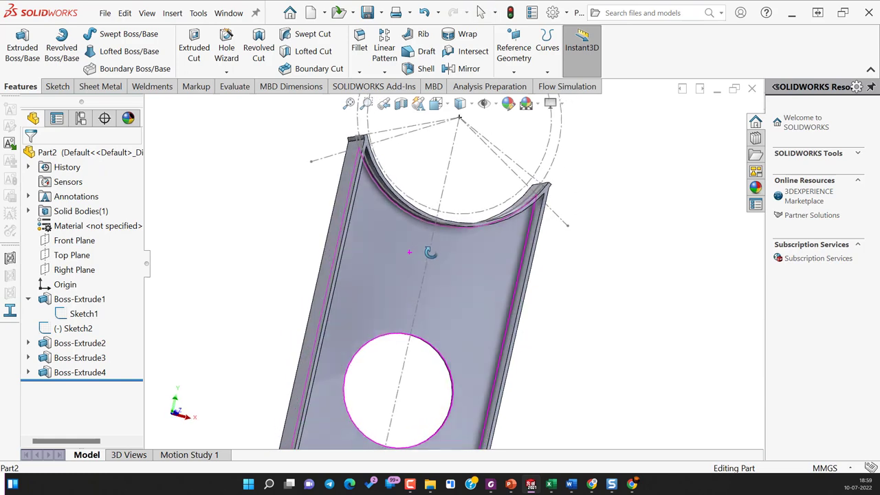
Edit Boss-Extrude4 to uncheck Merge result, keeping the strips a separate body.
{"action": "left_click", "coordinate": [80, 373]}
{"action": "left_click", "coordinate": [88, 342]}
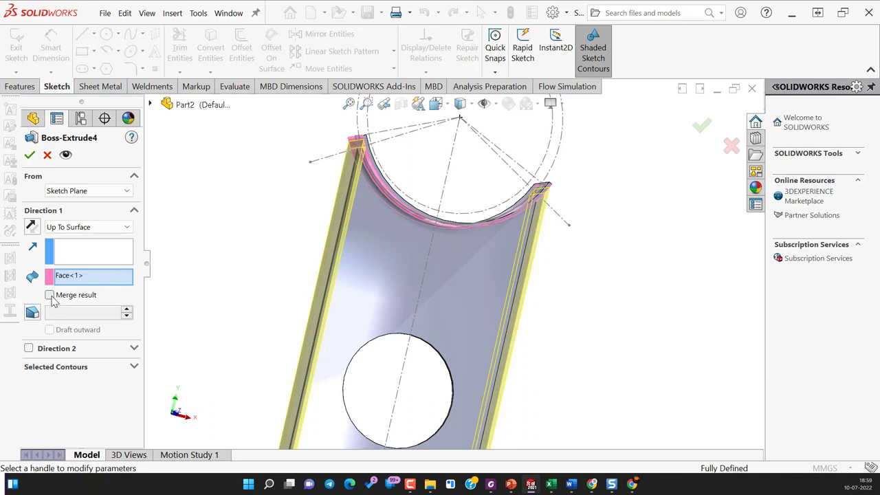
{"action": "left_click", "coordinate": [29, 155]}
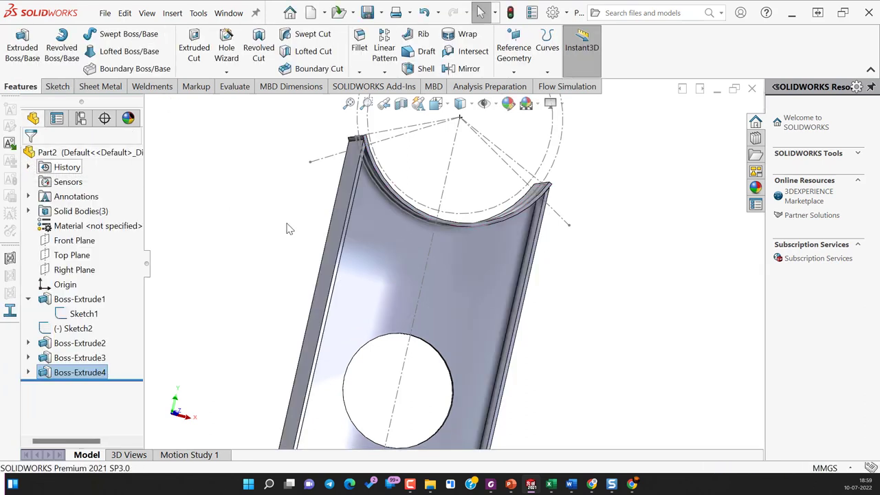
{"action": "left_click", "coordinate": [595, 303]}
{"action": "key", "text": "f"}
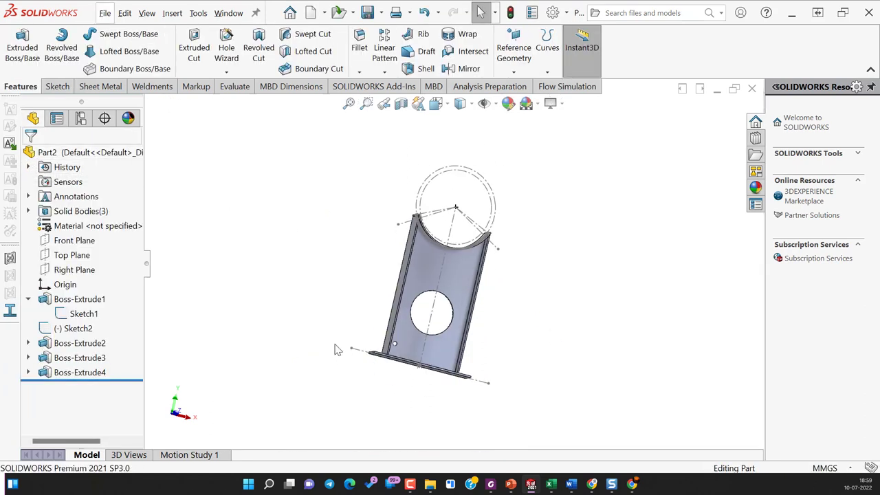
Return to the isometric view and select the Right Plane in the FeatureManager tree.
{"action": "key", "text": "f"}
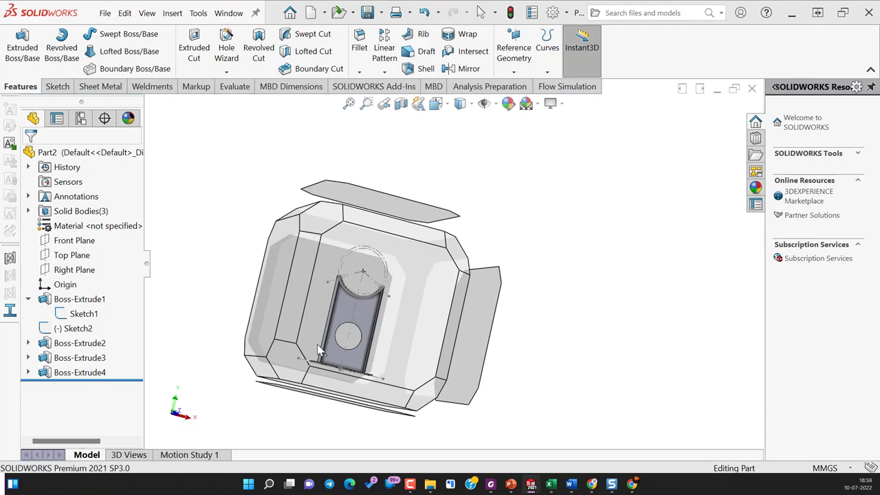
{"action": "key", "text": "ctrl+7"}
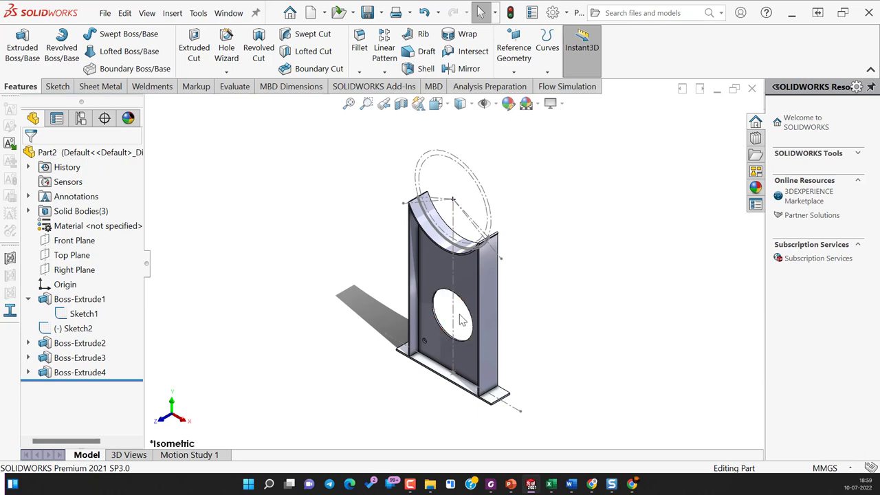
{"action": "scroll", "coordinate": [462, 320], "scroll_direction": "down", "scroll_amount": 3}
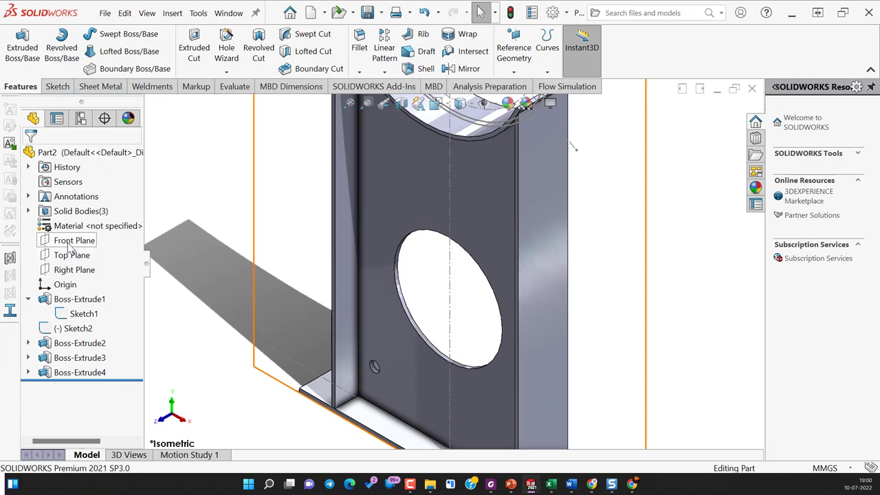
{"action": "left_click", "coordinate": [75, 270]}
{"action": "key", "text": "f"}
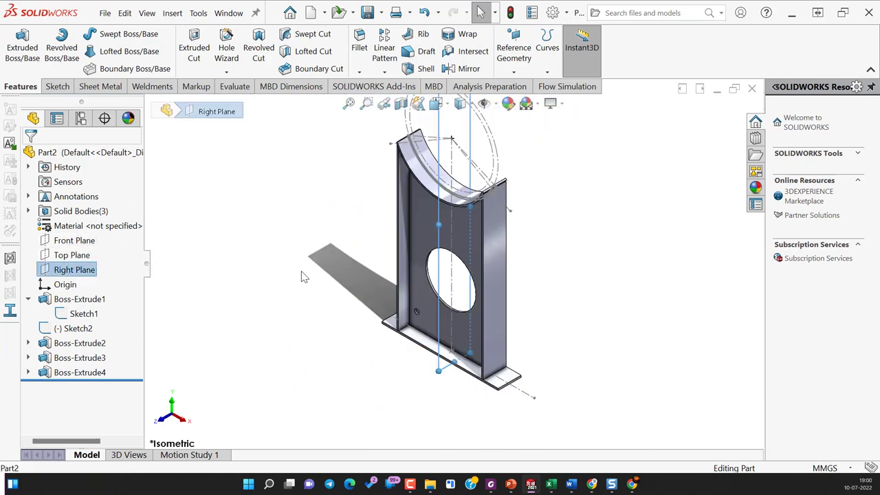
{"action": "key", "text": "ctrl+7"}
Open Sketch6 on the Right Plane, briefly check a section view, then view it Normal To.
{"action": "left_click", "coordinate": [61, 88]}
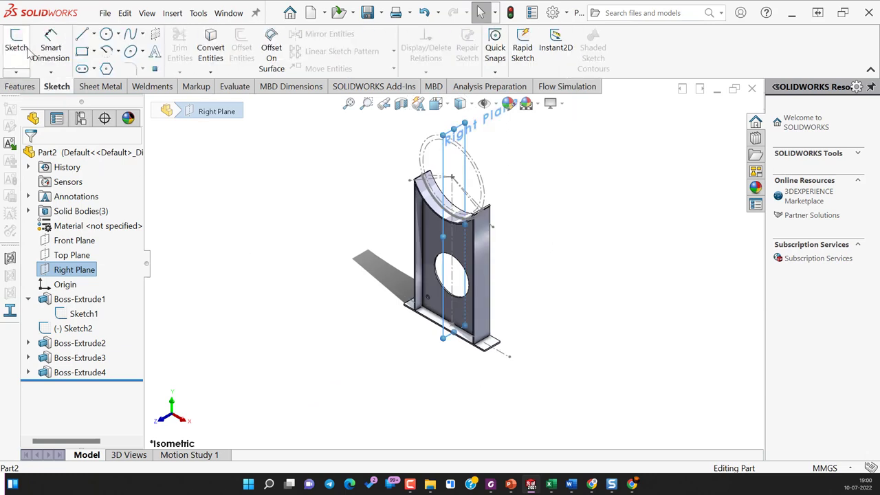
{"action": "left_click", "coordinate": [16, 48]}
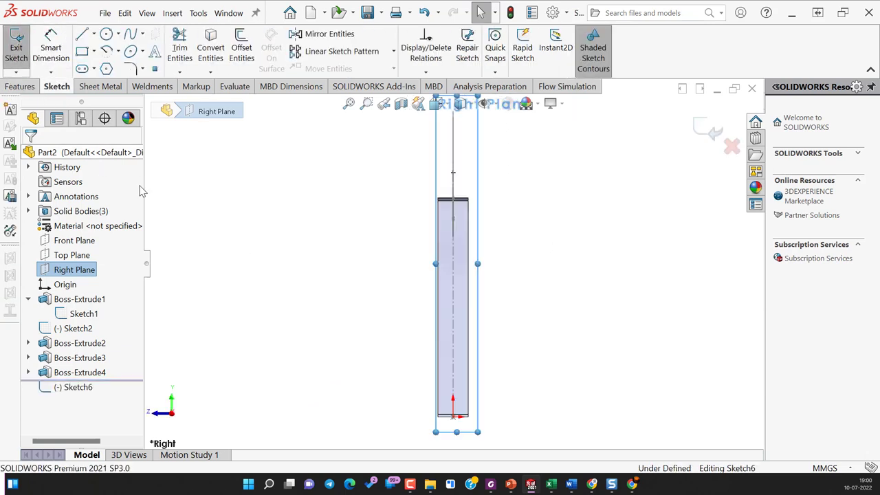
{"action": "left_click", "coordinate": [401, 103]}
{"action": "middle_click_drag", "start_coordinate": [566, 287], "coordinate": [632, 298]}
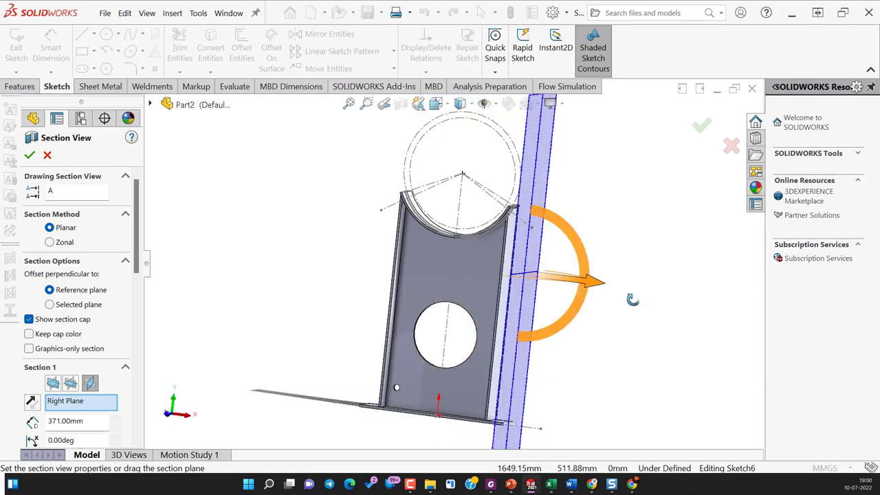
{"action": "left_click_drag", "start_coordinate": [599, 291], "coordinate": [522, 296]}
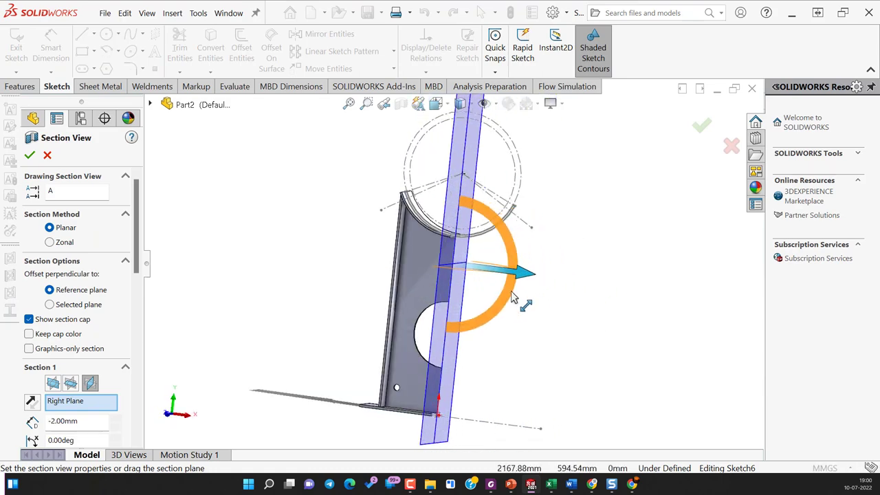
{"action": "left_click", "coordinate": [29, 156]}
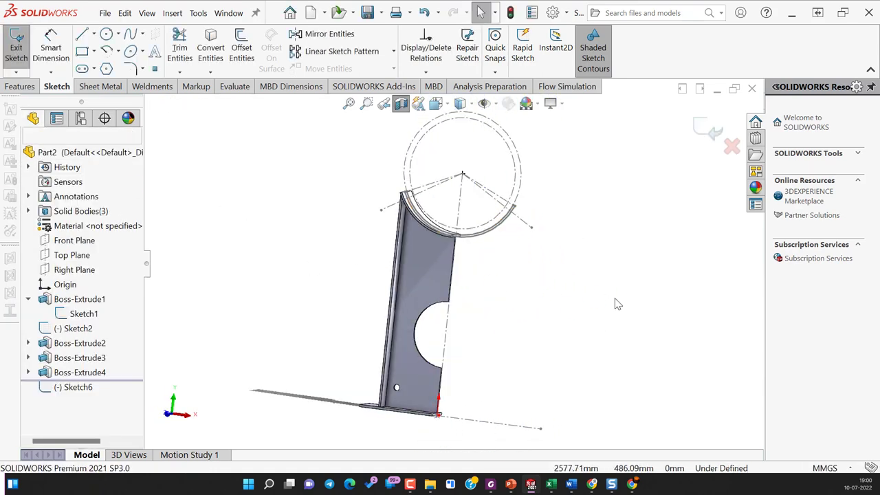
{"action": "left_click", "coordinate": [77, 388]}
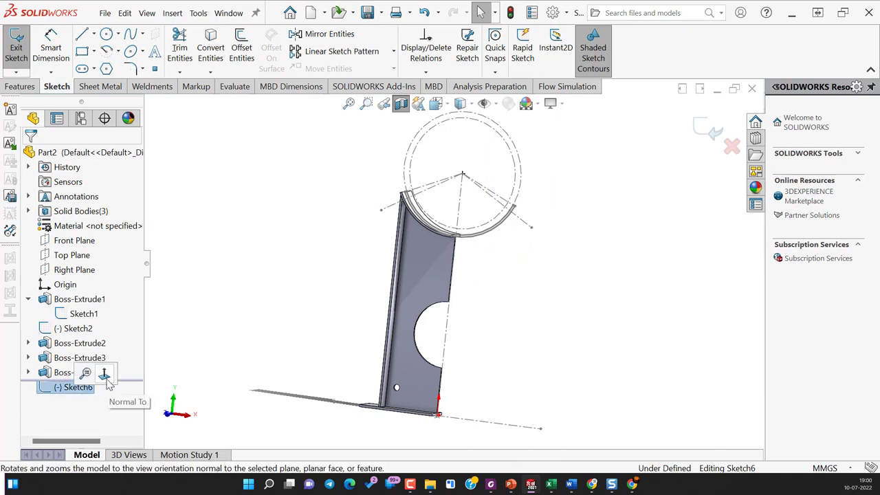
{"action": "left_click", "coordinate": [103, 377]}
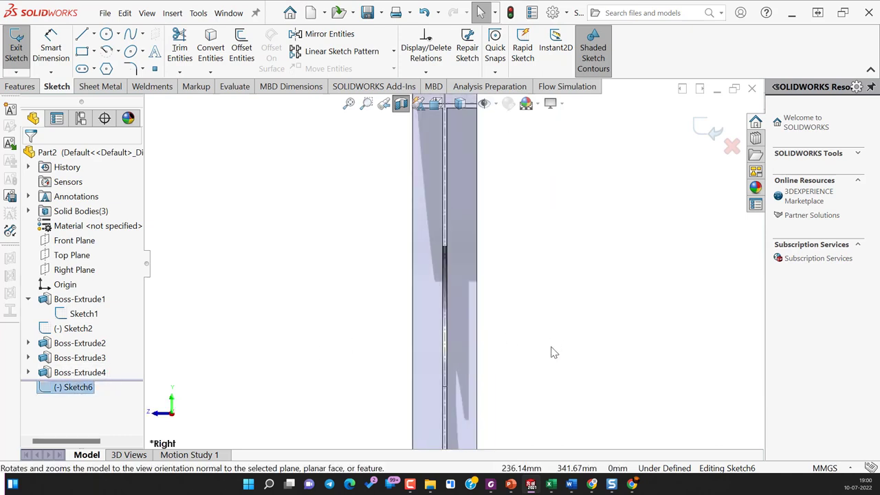
{"action": "left_click", "coordinate": [557, 336]}
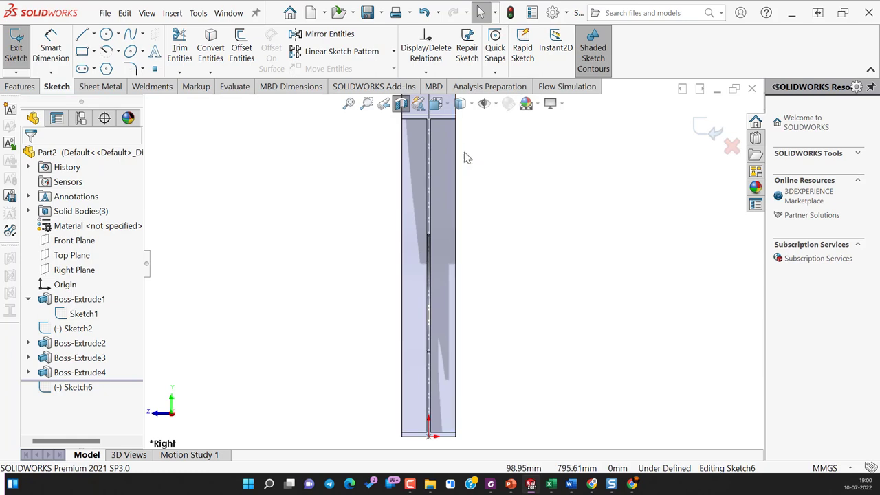
{"action": "scroll", "coordinate": [429, 240], "scroll_direction": "down", "scroll_amount": 5}
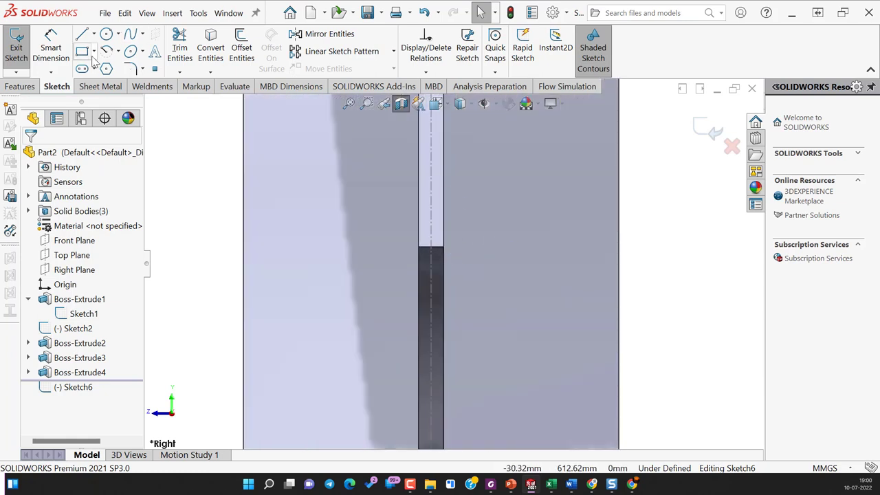
{"action": "left_click", "coordinate": [93, 51]}
{"action": "left_click", "coordinate": [127, 69]}
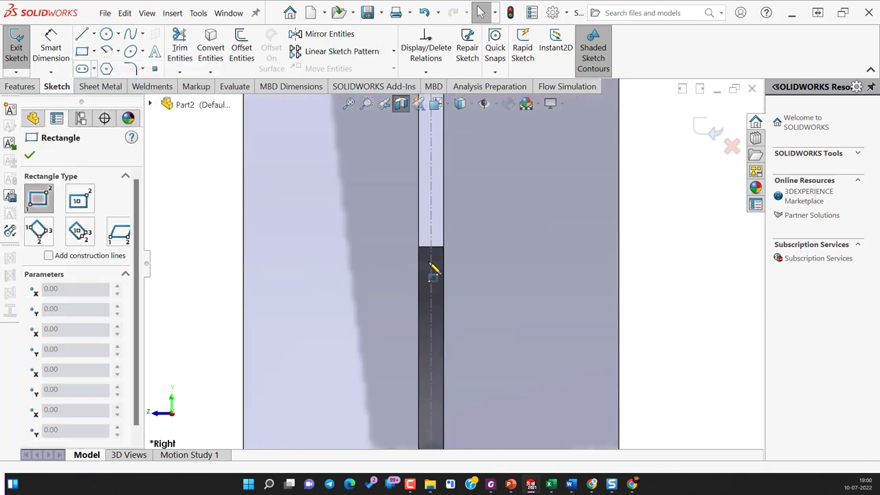
{"action": "left_click", "coordinate": [369, 246]}
{"action": "left_click", "coordinate": [506, 264]}
{"action": "scroll", "coordinate": [475, 265], "scroll_direction": "down", "scroll_amount": 3}
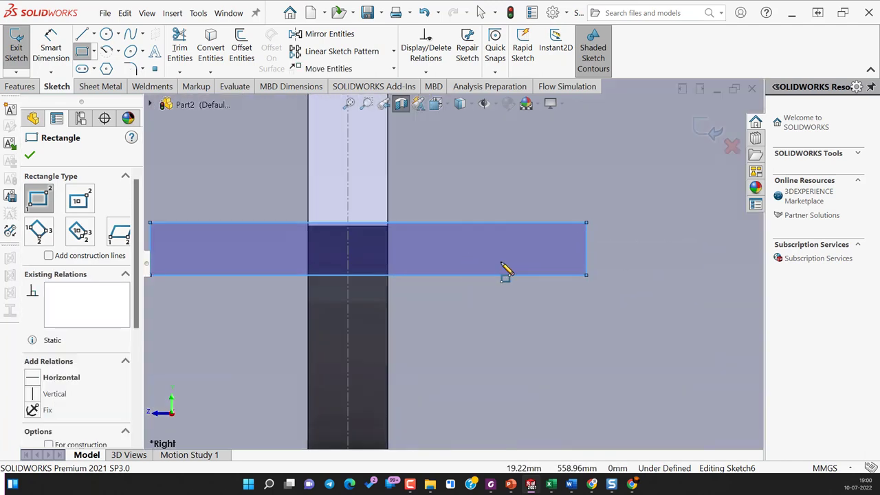
{"action": "scroll", "coordinate": [507, 268], "scroll_direction": "up", "scroll_amount": 5}
{"action": "scroll", "coordinate": [495, 275], "scroll_direction": "up", "scroll_amount": 3}
{"action": "key", "text": "Escape"}
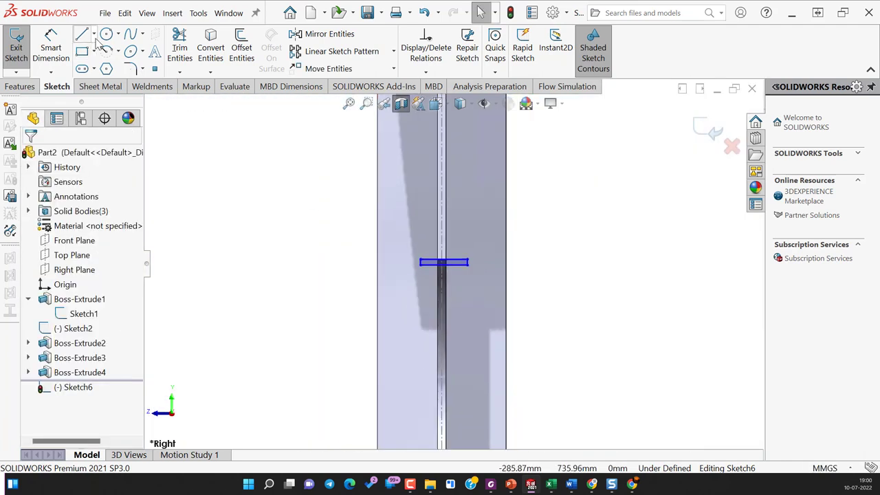
{"action": "left_click", "coordinate": [93, 34]}
{"action": "left_click", "coordinate": [114, 67]}
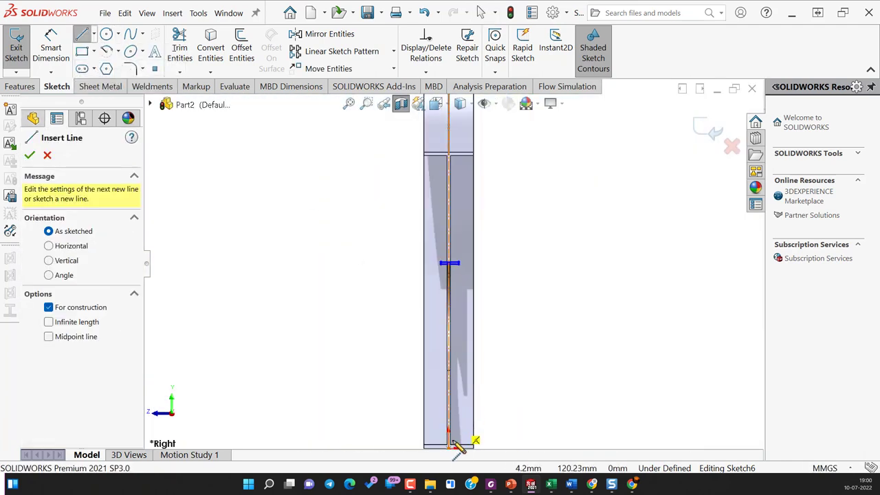
{"action": "scroll", "coordinate": [454, 435], "scroll_direction": "down", "scroll_amount": 3}
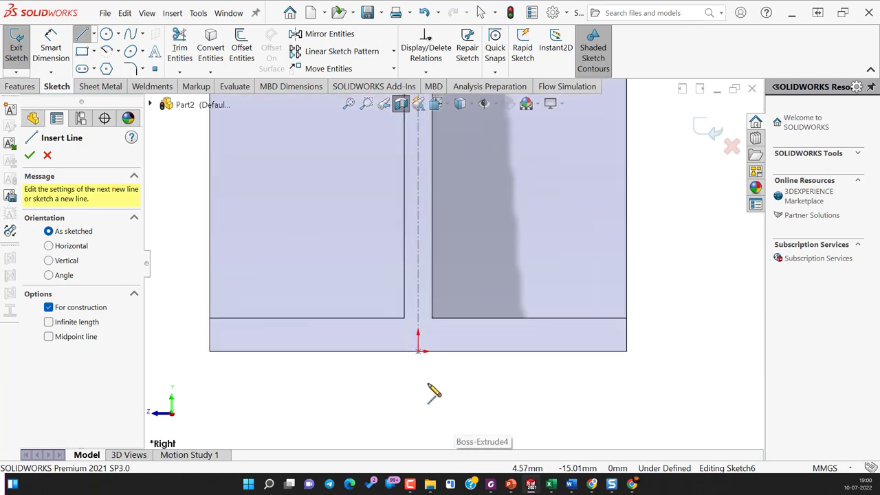
{"action": "left_click", "coordinate": [419, 351]}
{"action": "key", "text": "Escape"}
{"action": "scroll", "coordinate": [442, 349], "scroll_direction": "up", "scroll_amount": 3}
{"action": "scroll", "coordinate": [517, 244], "scroll_direction": "up", "scroll_amount": 2}
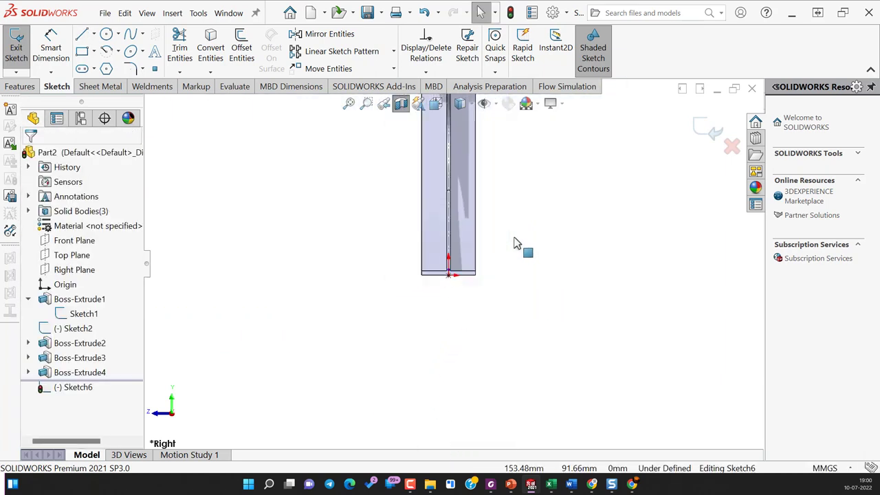
{"action": "scroll", "coordinate": [485, 186], "scroll_direction": "down", "scroll_amount": 1}
{"action": "scroll", "coordinate": [488, 188], "scroll_direction": "down", "scroll_amount": 2}
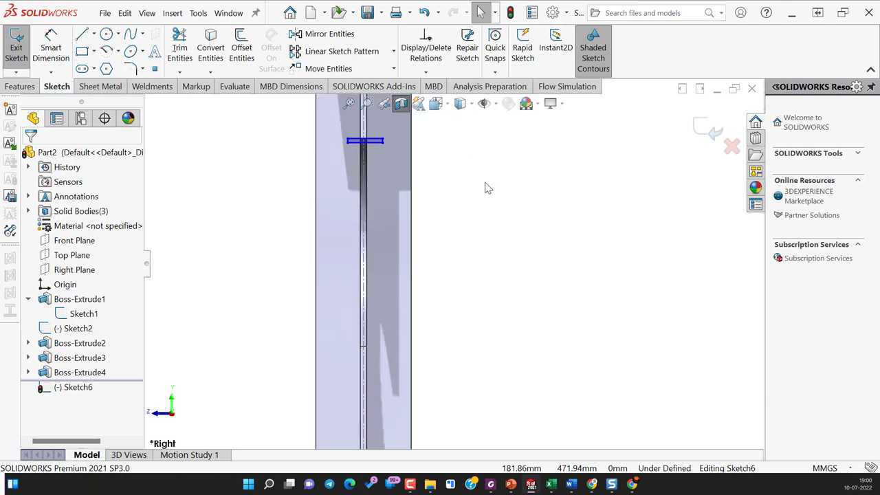
{"action": "scroll", "coordinate": [385, 151], "scroll_direction": "down", "scroll_amount": 3}
{"action": "scroll", "coordinate": [395, 205], "scroll_direction": "down", "scroll_amount": 2}
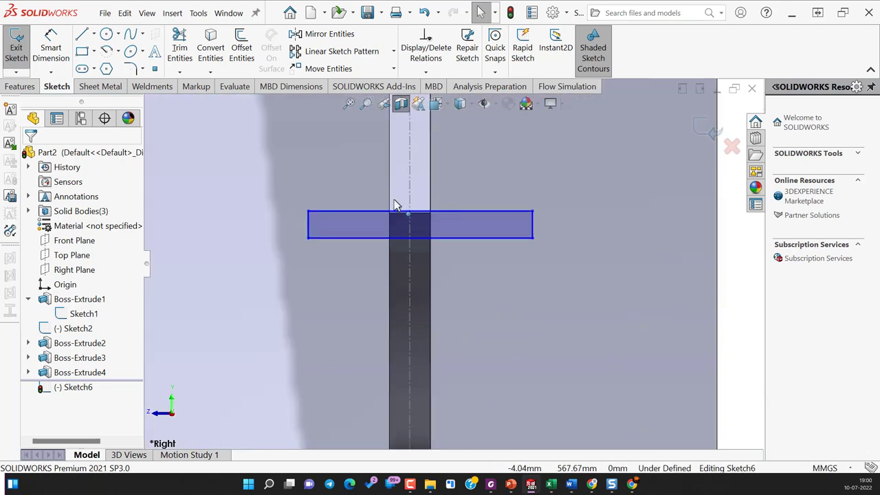
{"action": "left_click", "coordinate": [397, 215]}
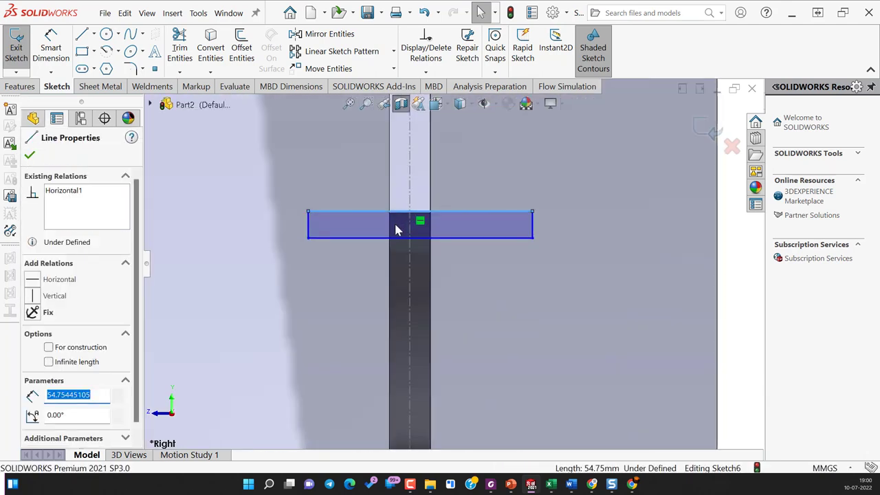
{"action": "scroll", "coordinate": [568, 295], "scroll_direction": "up", "scroll_amount": 2}
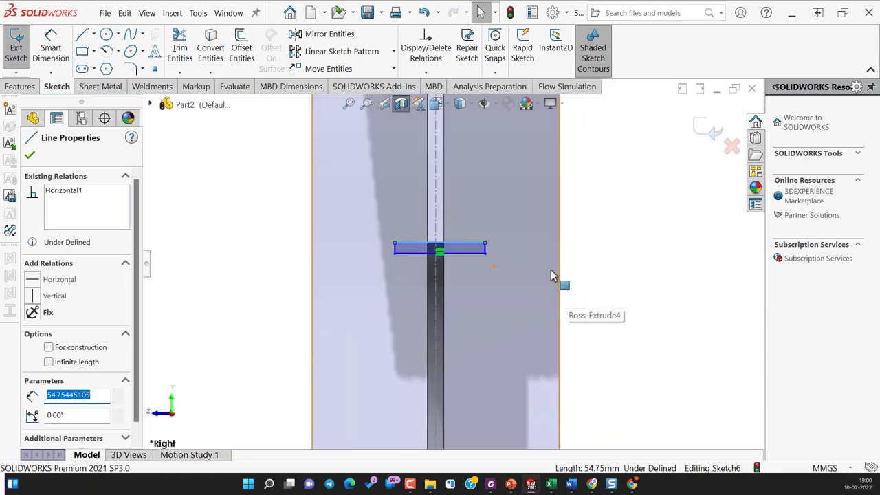
{"action": "key", "text": "Escape"}
{"action": "scroll", "coordinate": [553, 275], "scroll_direction": "up", "scroll_amount": 2}
{"action": "scroll", "coordinate": [550, 279], "scroll_direction": "up", "scroll_amount": 1}
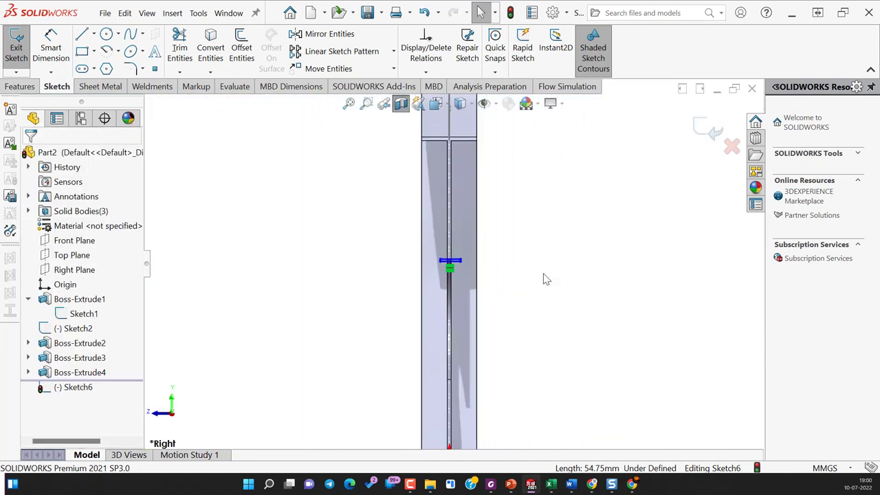
{"action": "scroll", "coordinate": [465, 294], "scroll_direction": "down", "scroll_amount": 3}
{"action": "scroll", "coordinate": [458, 234], "scroll_direction": "down", "scroll_amount": 3}
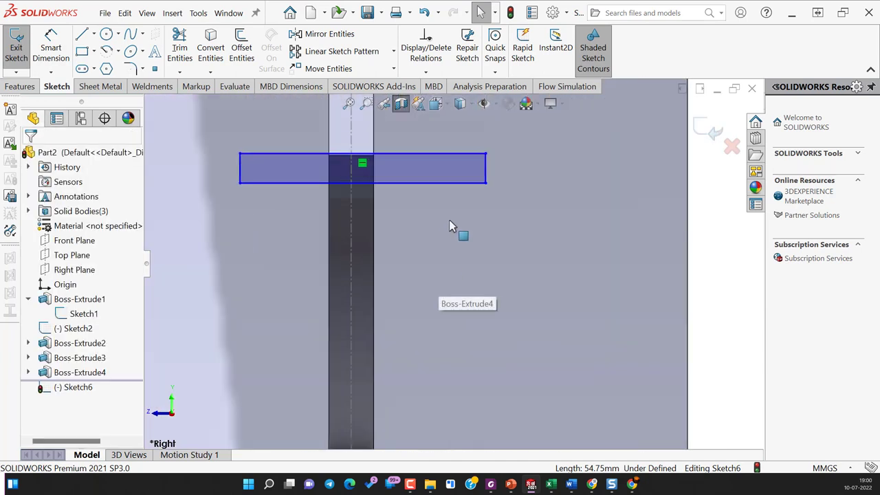
{"action": "left_click", "coordinate": [485, 176]}
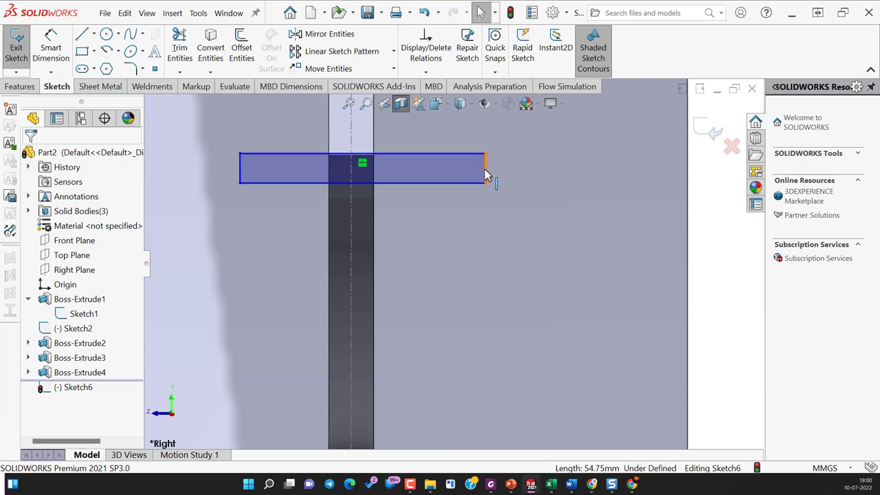
{"action": "left_click", "coordinate": [242, 174], "text": "ctrl"}
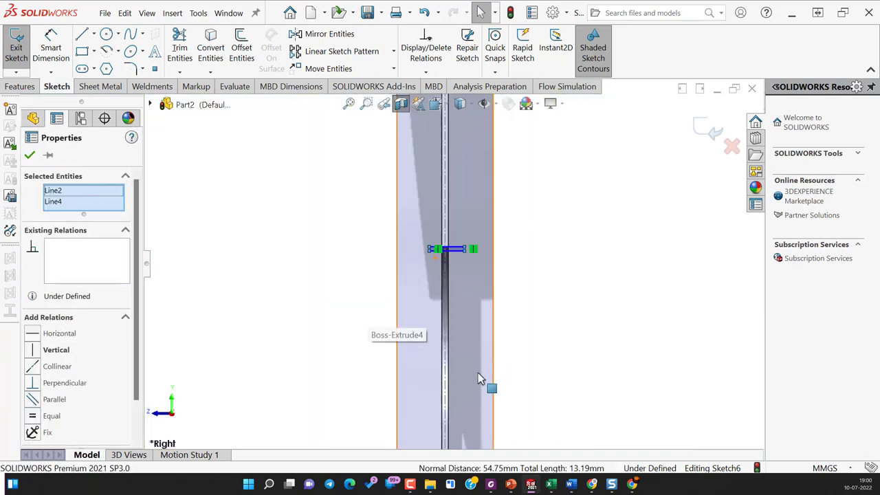
{"action": "scroll", "coordinate": [473, 376], "scroll_direction": "down", "scroll_amount": 2}
{"action": "scroll", "coordinate": [452, 335], "scroll_direction": "down", "scroll_amount": 2}
{"action": "scroll", "coordinate": [417, 290], "scroll_direction": "down", "scroll_amount": 2}
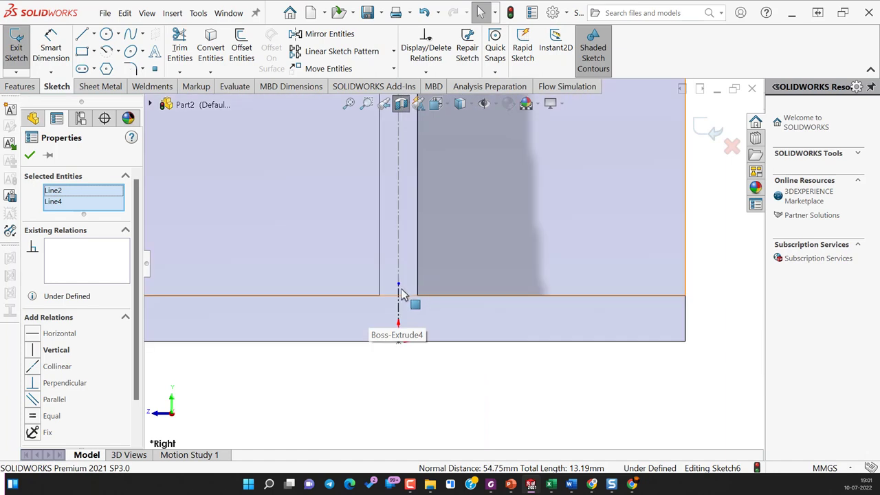
{"action": "left_click", "coordinate": [399, 299], "text": "ctrl"}
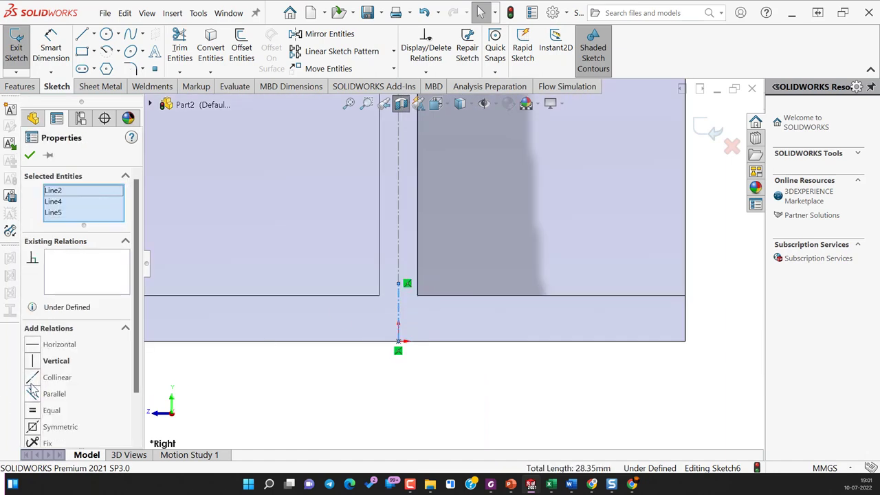
{"action": "left_click", "coordinate": [32, 380]}
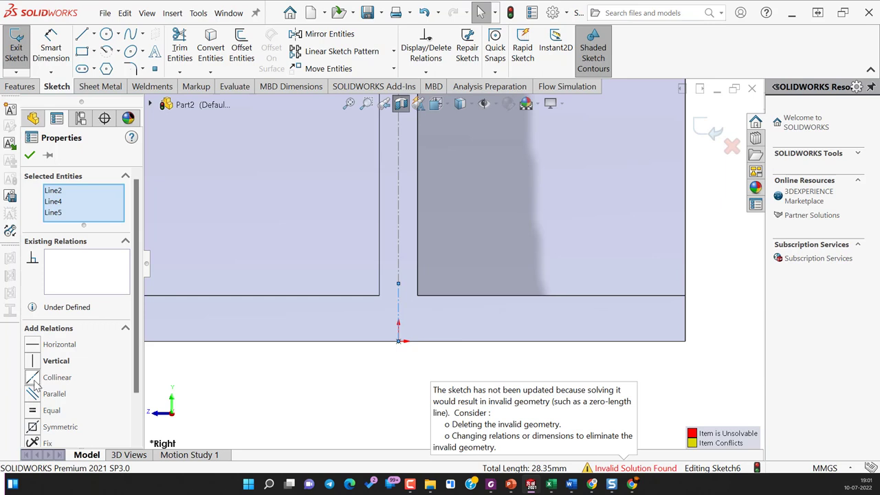
{"action": "key", "text": "ctrl+z"}
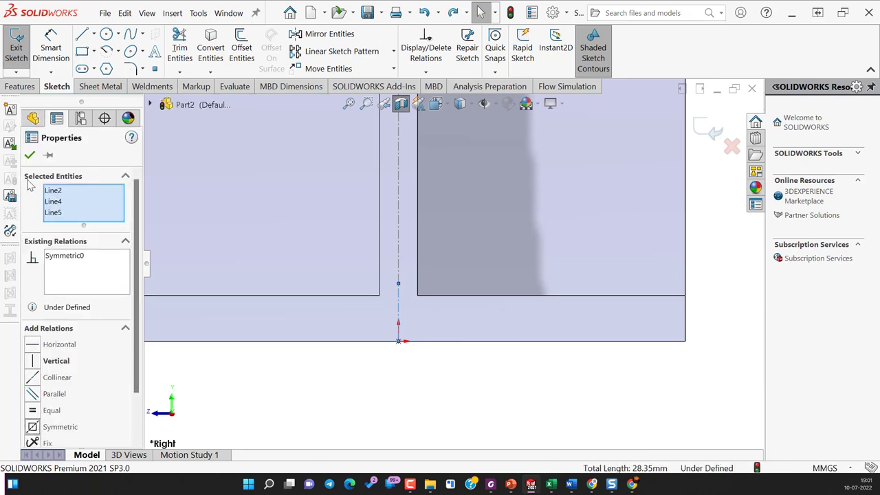
{"action": "left_click", "coordinate": [29, 157]}
{"action": "key", "text": "f"}
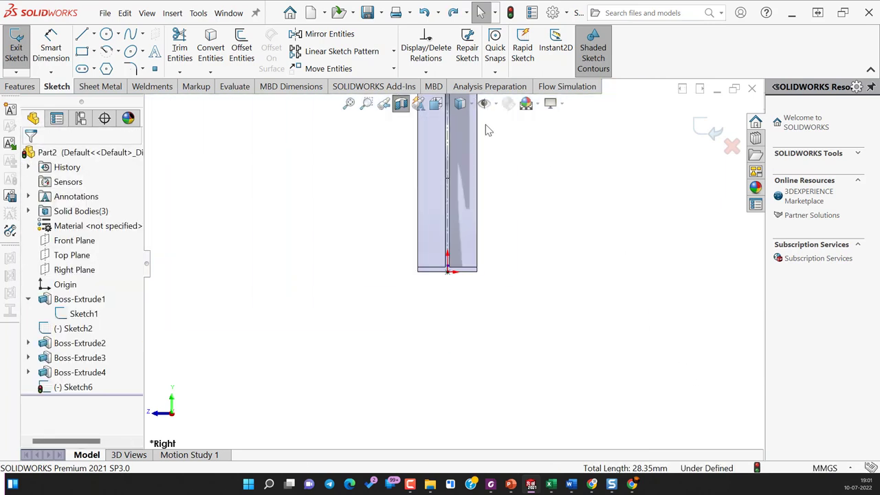
{"action": "scroll", "coordinate": [478, 186], "scroll_direction": "down", "scroll_amount": 2}
{"action": "scroll", "coordinate": [475, 177], "scroll_direction": "down", "scroll_amount": 3}
{"action": "scroll", "coordinate": [447, 159], "scroll_direction": "down", "scroll_amount": 3}
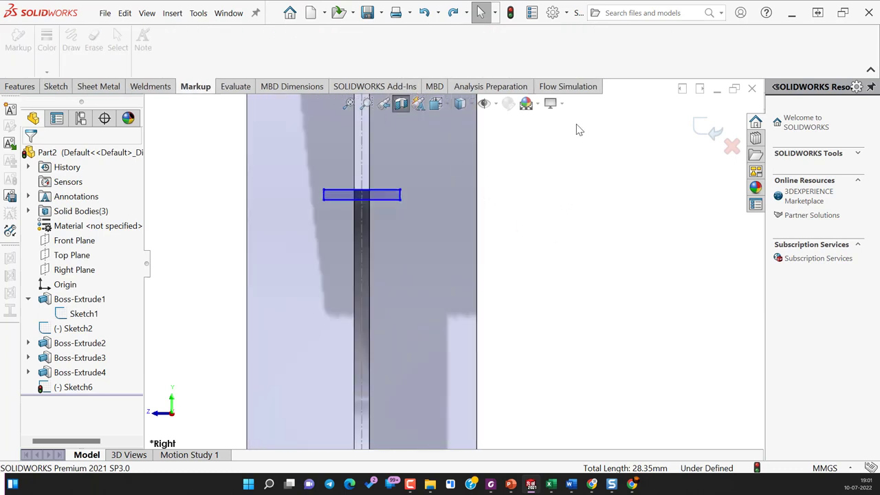
{"action": "scroll", "coordinate": [405, 199], "scroll_direction": "down", "scroll_amount": 2}
Dimension the small rectangle's height between its top and bottom edges as 10 mm.
{"action": "key", "text": "d"}
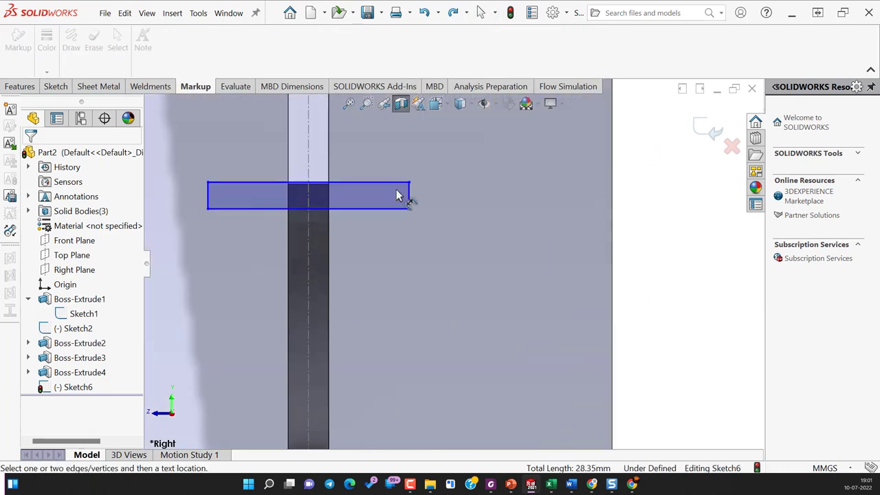
{"action": "left_click", "coordinate": [400, 189]}
{"action": "left_click", "coordinate": [403, 208]}
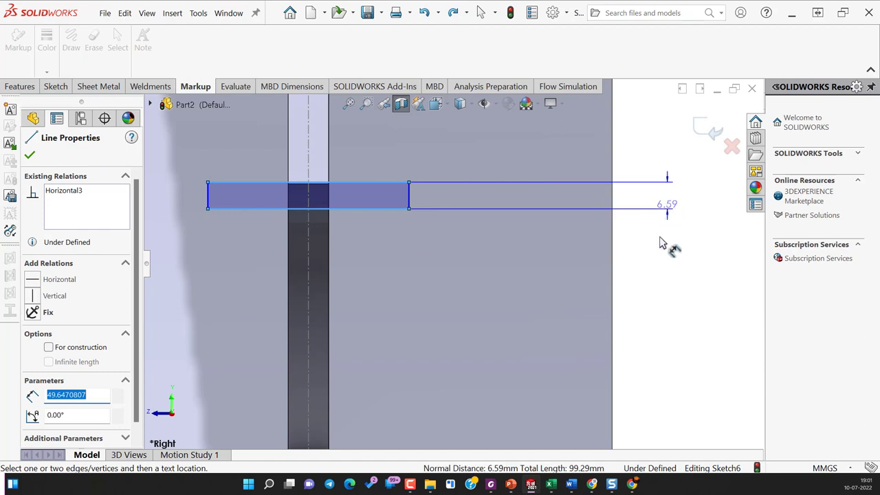
{"action": "left_click", "coordinate": [672, 256]}
{"action": "type", "text": "10"}
{"action": "key", "text": "Return"}
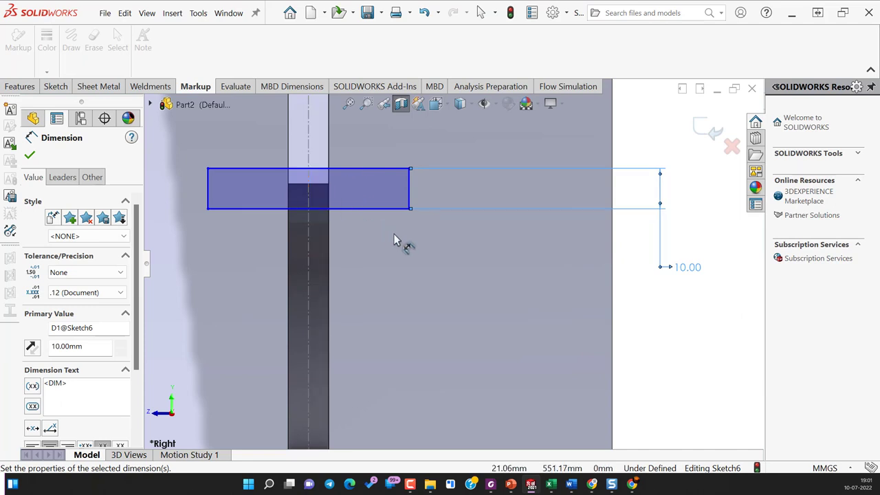
{"action": "key", "text": "z"}
{"action": "left_click", "coordinate": [55, 86]}
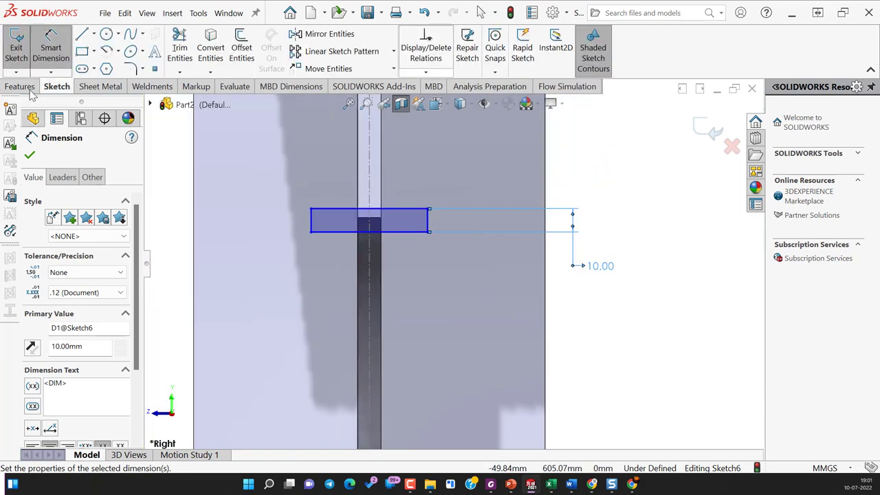
{"action": "left_click", "coordinate": [93, 34]}
Draw a horizontal centreline across the web and dimension it 388 mm above the part's bottom edge.
{"action": "left_click", "coordinate": [113, 68]}
{"action": "key", "text": "z"}
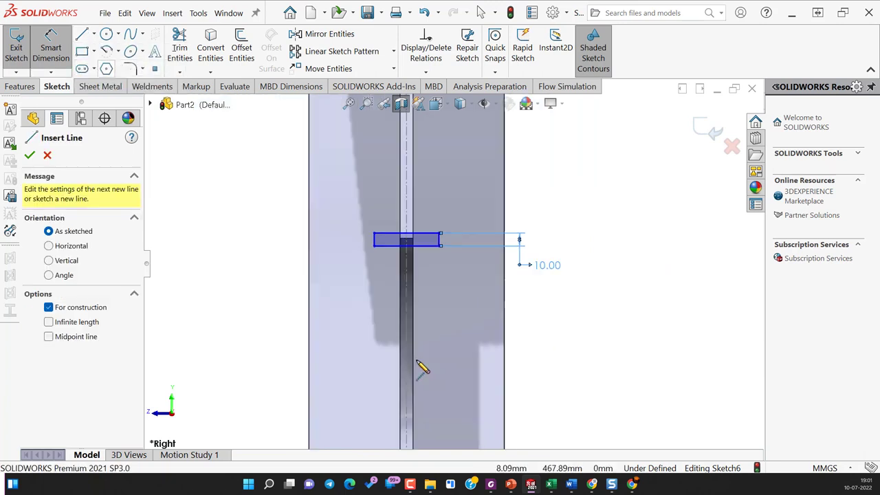
{"action": "left_click", "coordinate": [422, 330]}
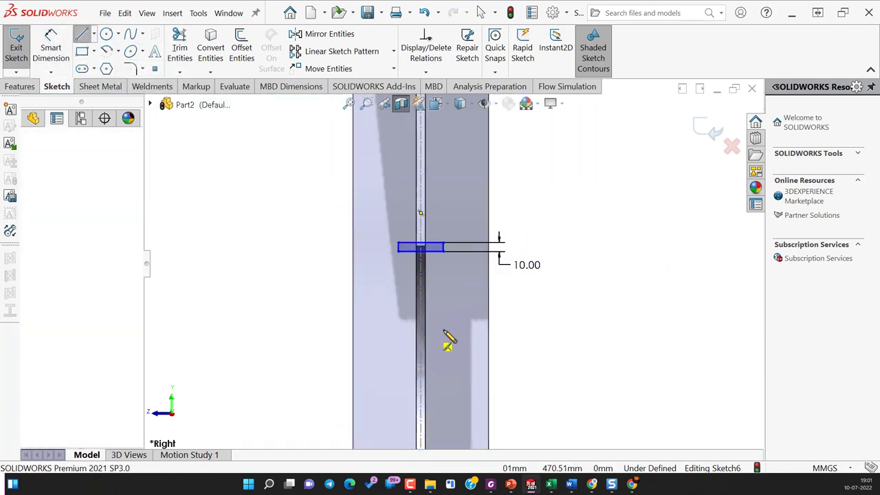
{"action": "left_click", "coordinate": [509, 329]}
{"action": "key", "text": "Escape"}
{"action": "key", "text": "d"}
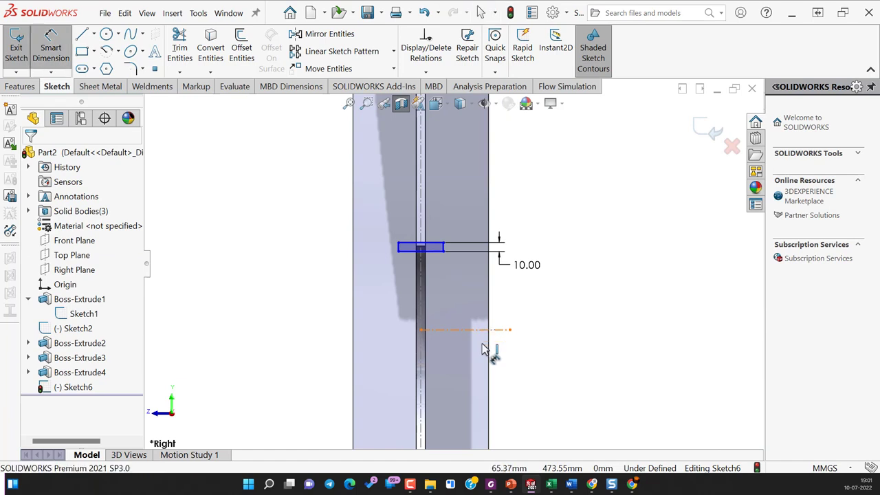
{"action": "left_click", "coordinate": [491, 329]}
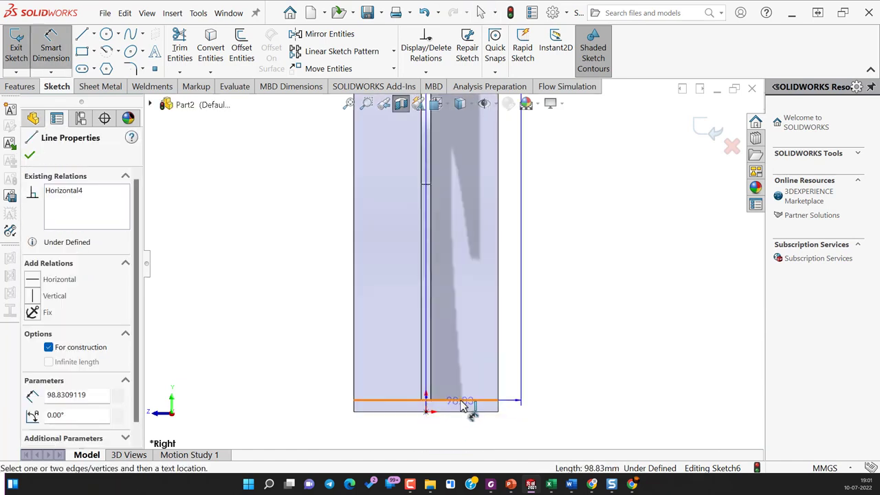
{"action": "left_click", "coordinate": [464, 405]}
{"action": "left_click", "coordinate": [581, 294]}
{"action": "type", "text": "38"}
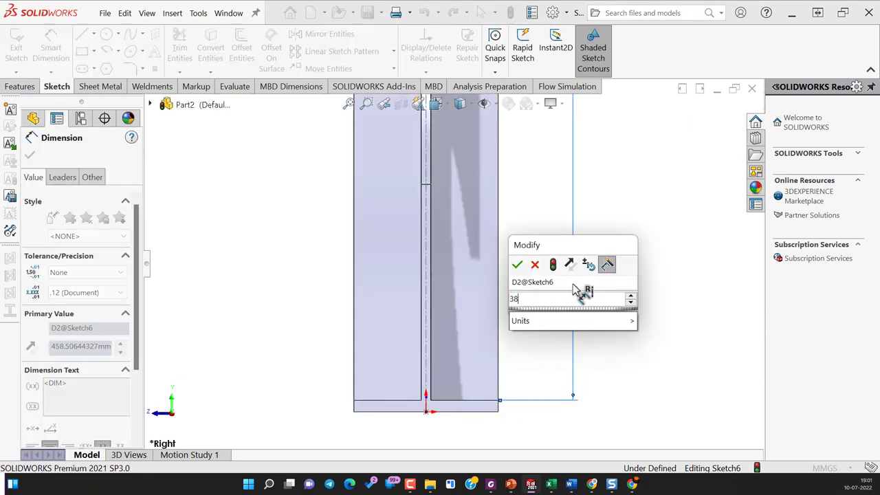
{"action": "type", "text": "8"}
{"action": "key", "text": "Return"}
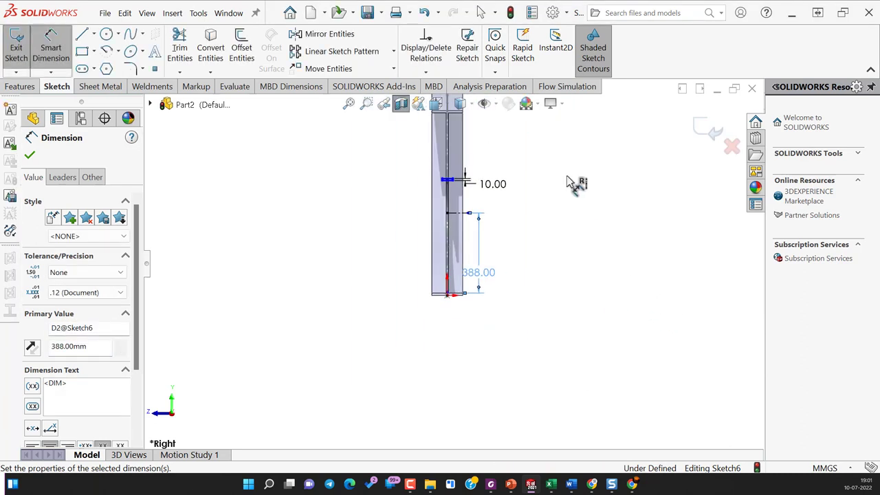
Dimension the distance from the centreline to the rectangle's top edge.
{"action": "left_click", "coordinate": [559, 220]}
{"action": "scroll", "coordinate": [466, 178], "scroll_direction": "up", "scroll_amount": 5}
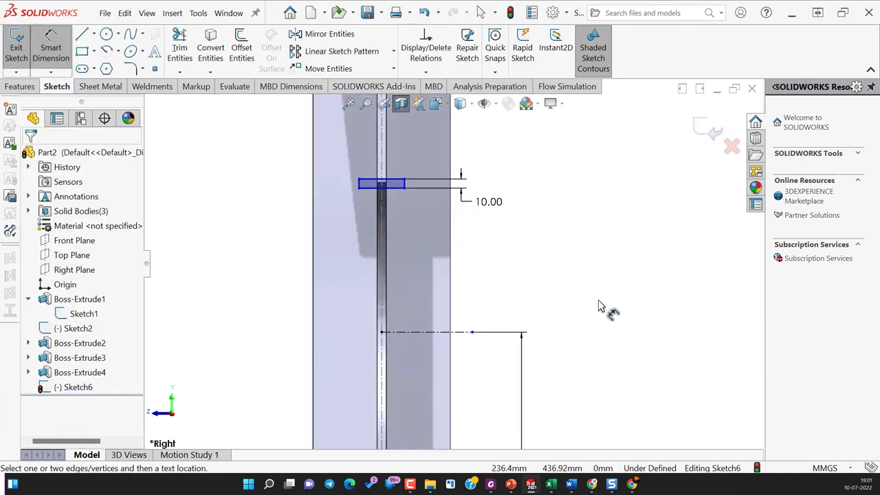
{"action": "scroll", "coordinate": [481, 323], "scroll_direction": "down", "scroll_amount": 1}
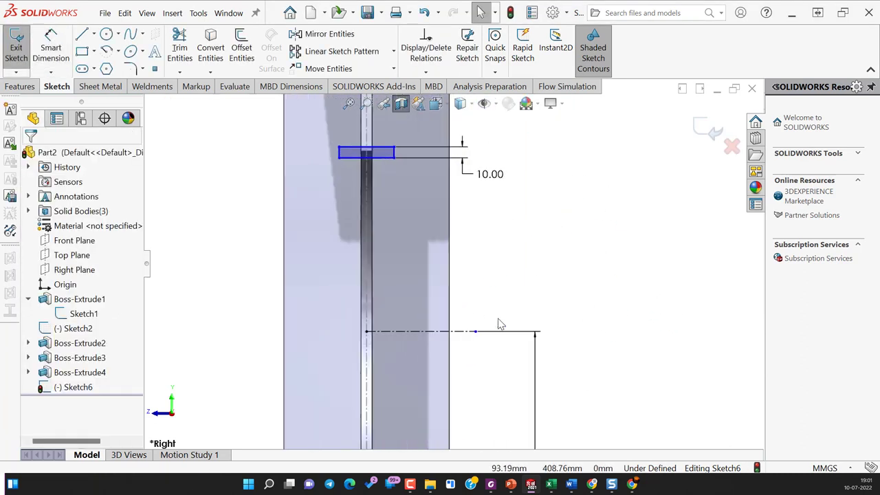
{"action": "left_click", "coordinate": [417, 333]}
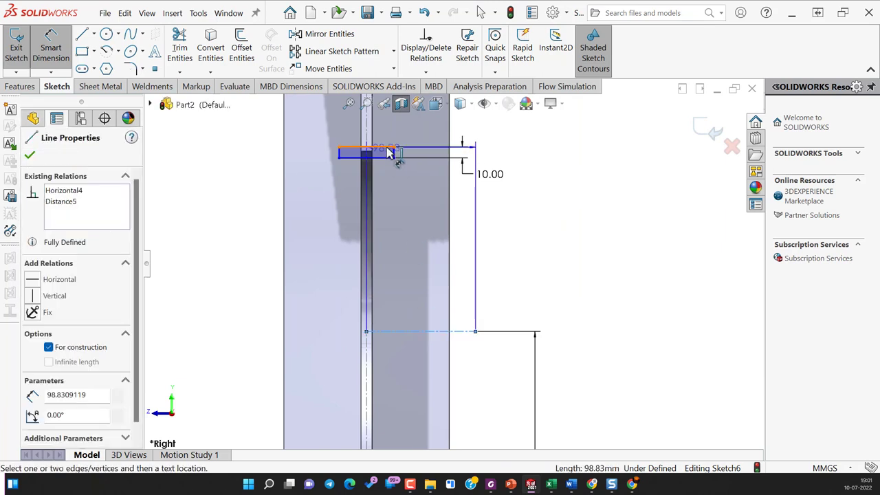
{"action": "left_click", "coordinate": [393, 150]}
{"action": "left_click", "coordinate": [563, 241]}
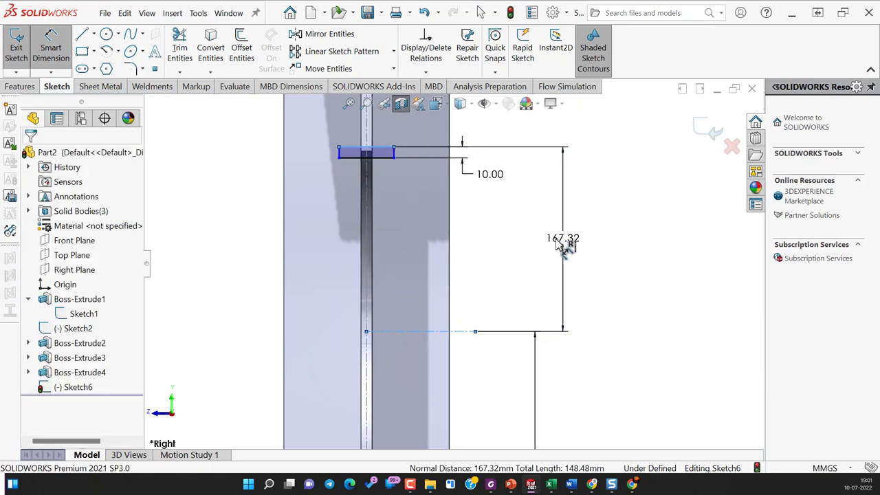
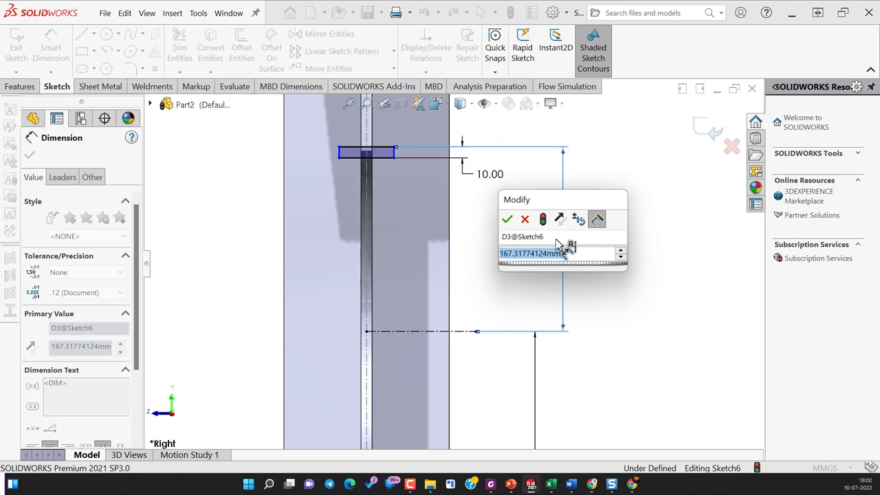
Set the vertical dimension below the short top line with a 324-plus sum expression, giving 334 mm.
{"action": "type", "text": "324"}
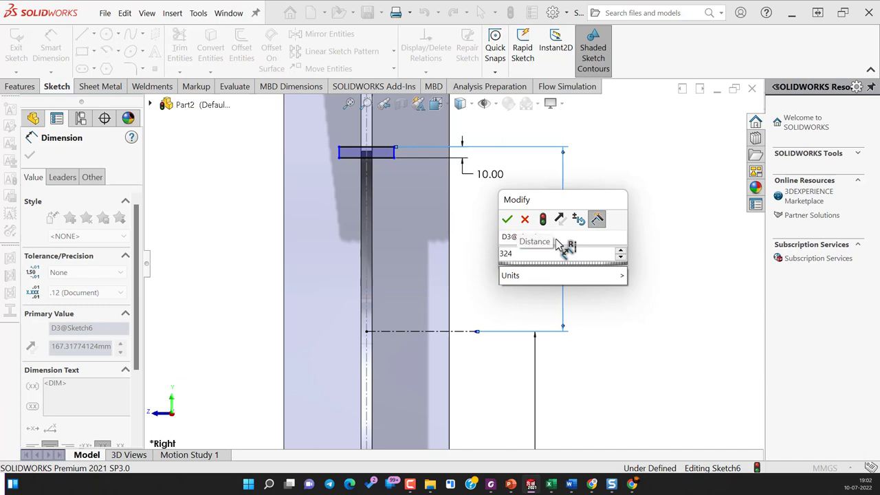
{"action": "type", "text": "+"}
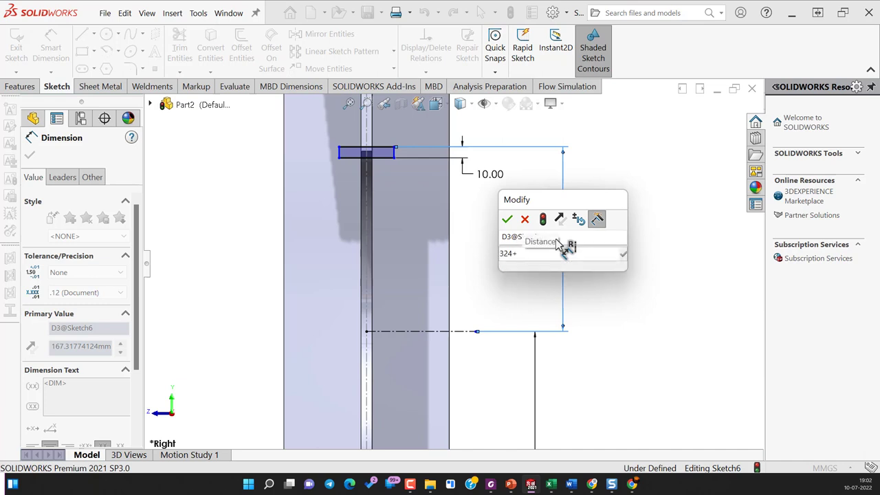
{"action": "type", "text": "24"}
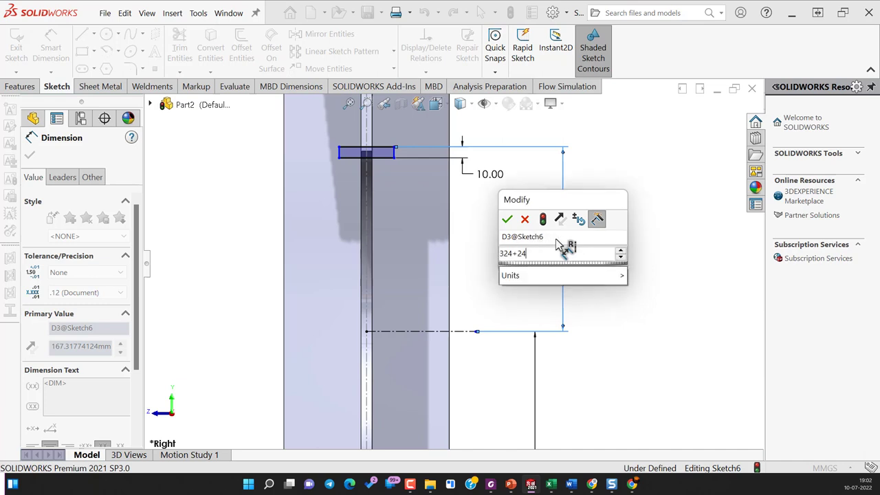
{"action": "key", "text": "BackSpace"}
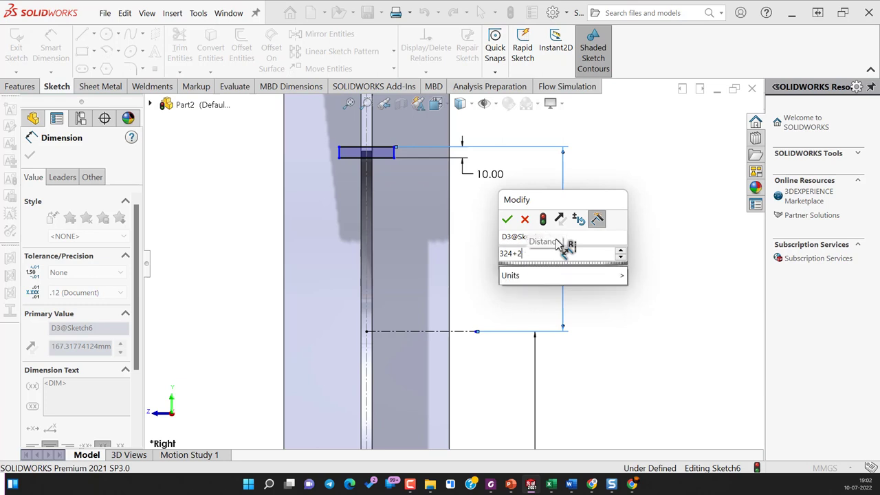
{"action": "key", "text": "BackSpace"}
{"action": "type", "text": "20/2"}
{"action": "key", "text": "Return"}
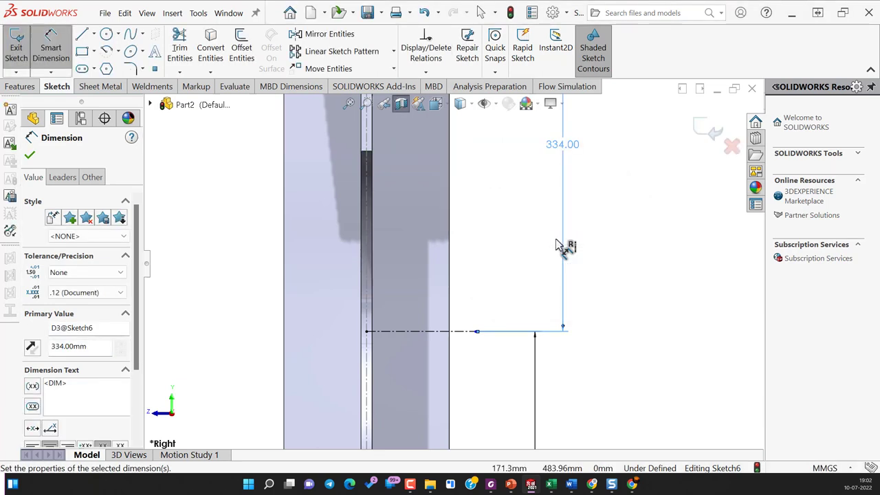
{"action": "key", "text": "f"}
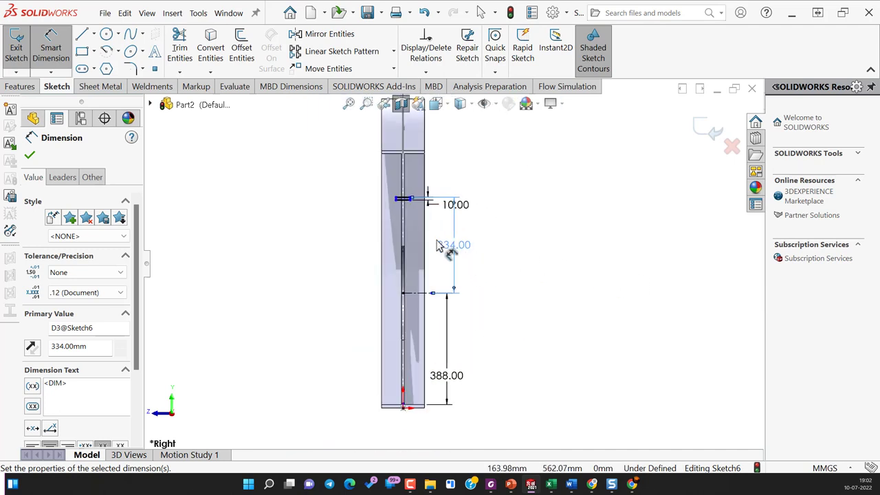
Halve the 334 mm dimension to 162 mm by entering 324/2.
{"action": "double_click", "coordinate": [454, 247]}
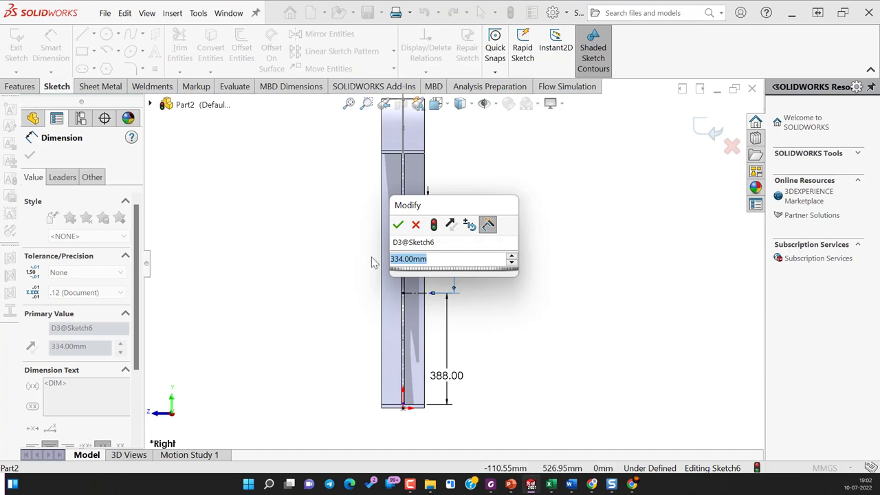
{"action": "type", "text": "3"}
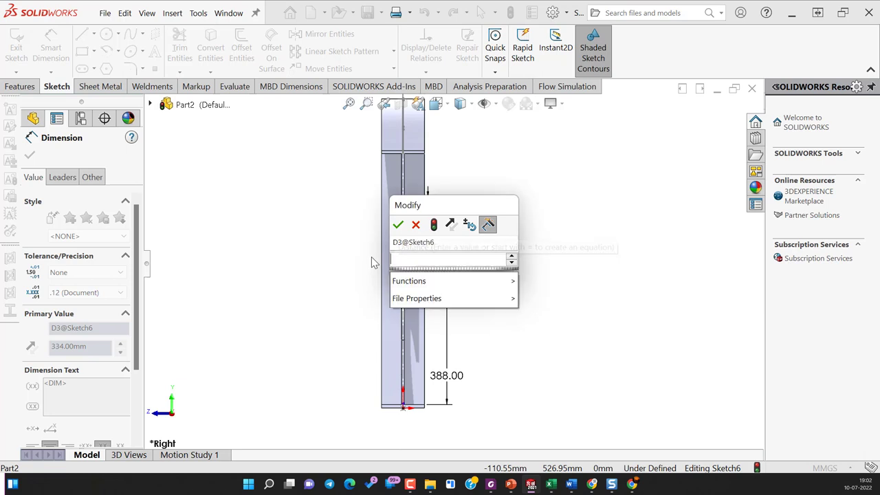
{"action": "type", "text": "24/2"}
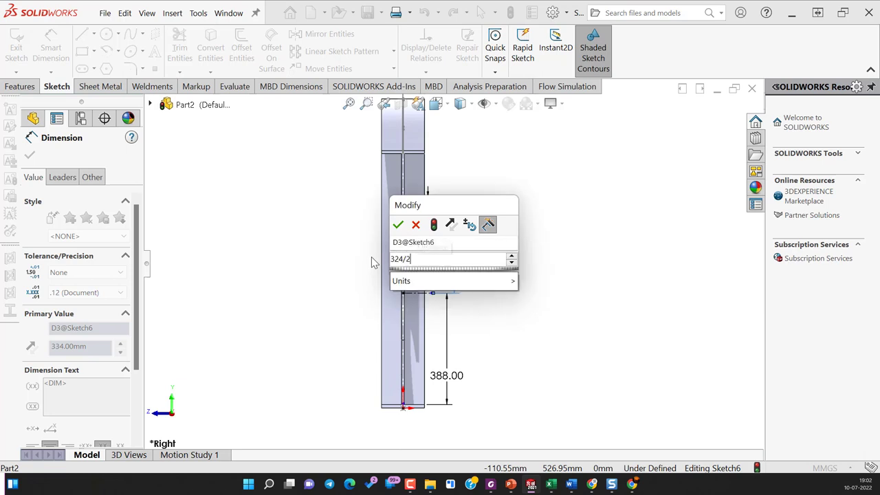
{"action": "key", "text": "Return"}
Delete the 162 mm vertical dimension from the sketch.
{"action": "scroll", "coordinate": [393, 249], "scroll_direction": "down", "scroll_amount": 2}
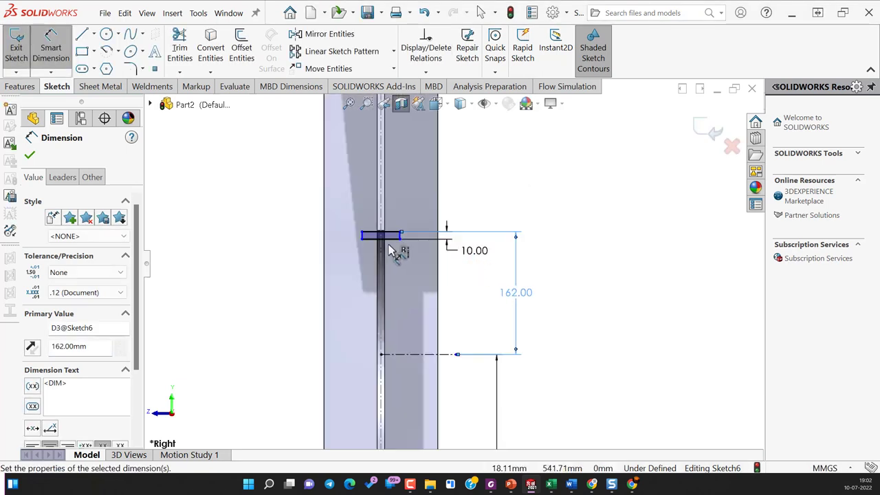
{"action": "scroll", "coordinate": [389, 248], "scroll_direction": "down", "scroll_amount": 2}
{"action": "scroll", "coordinate": [424, 259], "scroll_direction": "up", "scroll_amount": 2}
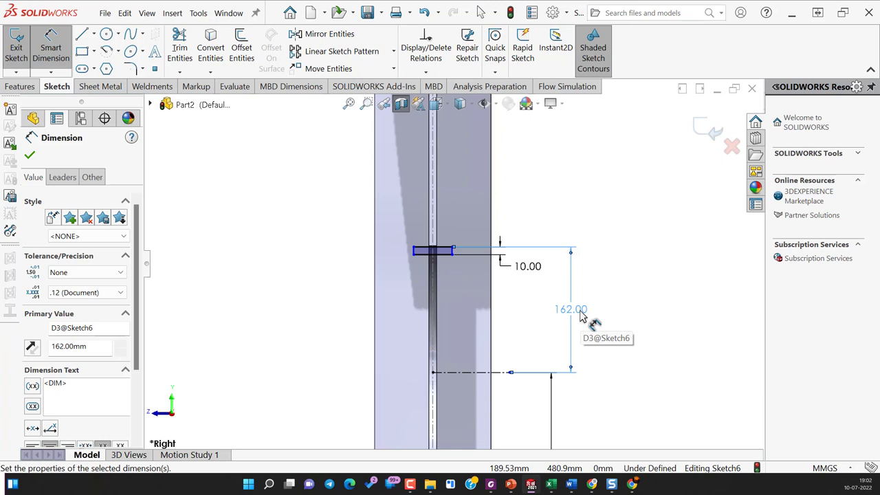
{"action": "double_click", "coordinate": [572, 311]}
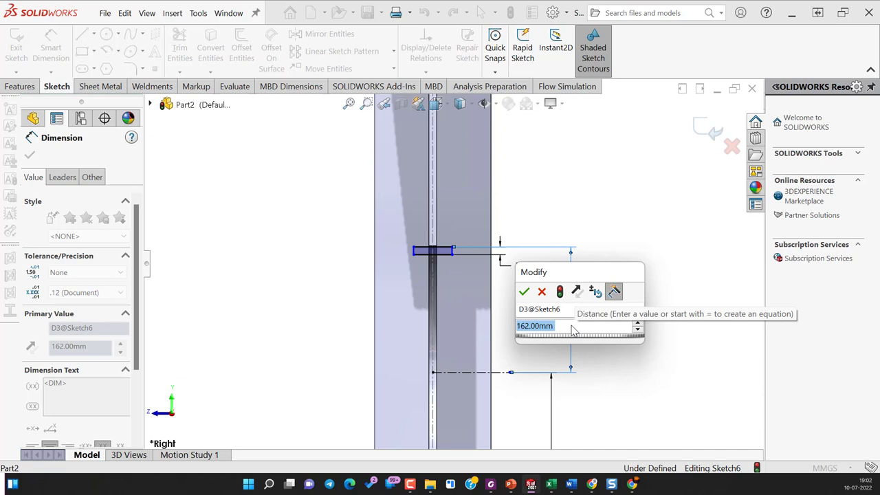
{"action": "left_click", "coordinate": [542, 291]}
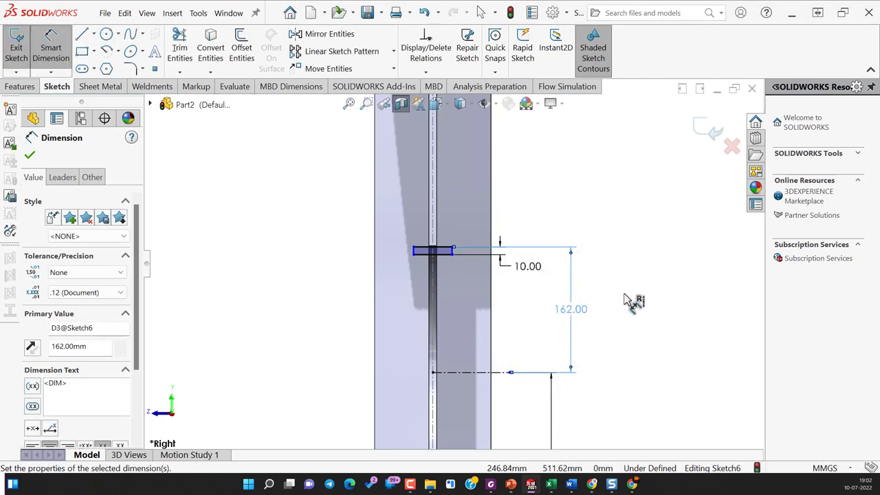
{"action": "key", "text": "Delete"}
Add a new vertical dimension from the lower sketch line to the short top line, entering 10.
{"action": "left_click", "coordinate": [498, 373]}
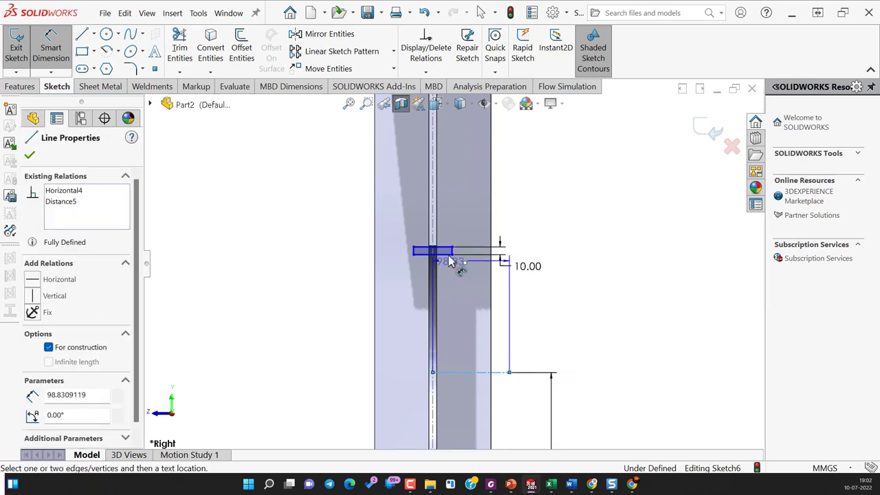
{"action": "left_click", "coordinate": [453, 252]}
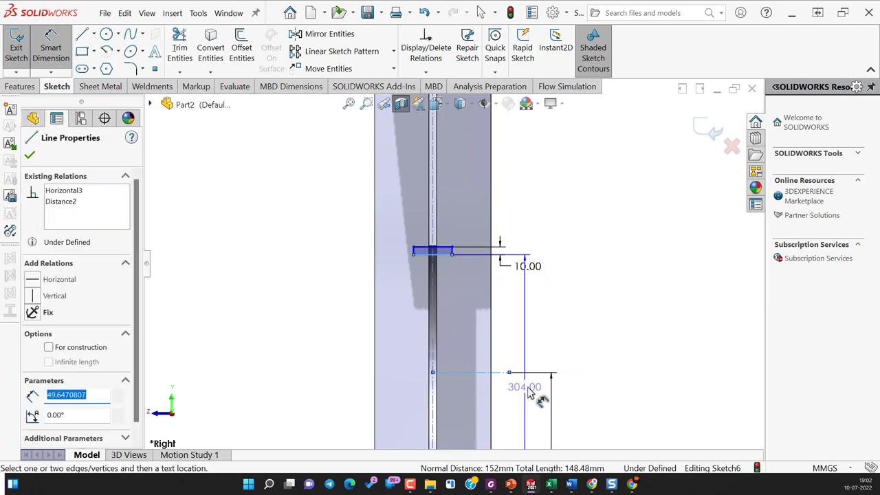
{"action": "scroll", "coordinate": [533, 375], "scroll_direction": "up", "scroll_amount": 3}
{"action": "left_click", "coordinate": [529, 357]}
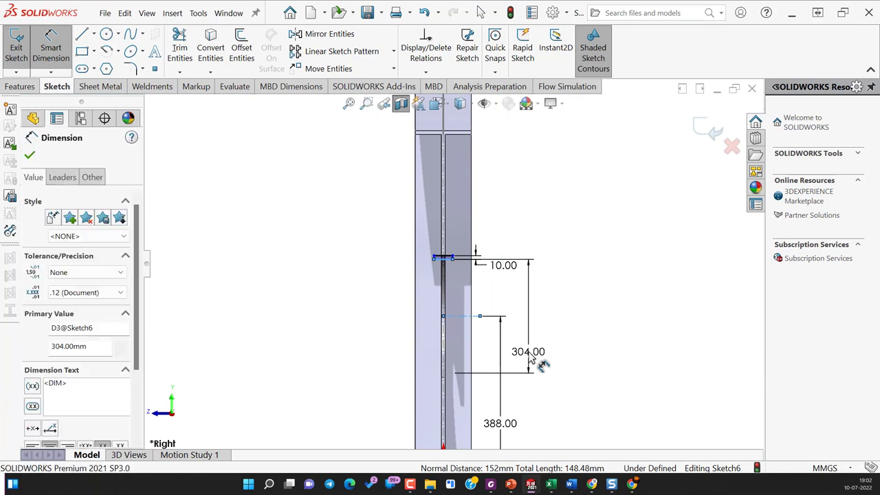
{"action": "type", "text": "10"}
{"action": "key", "text": "Return"}
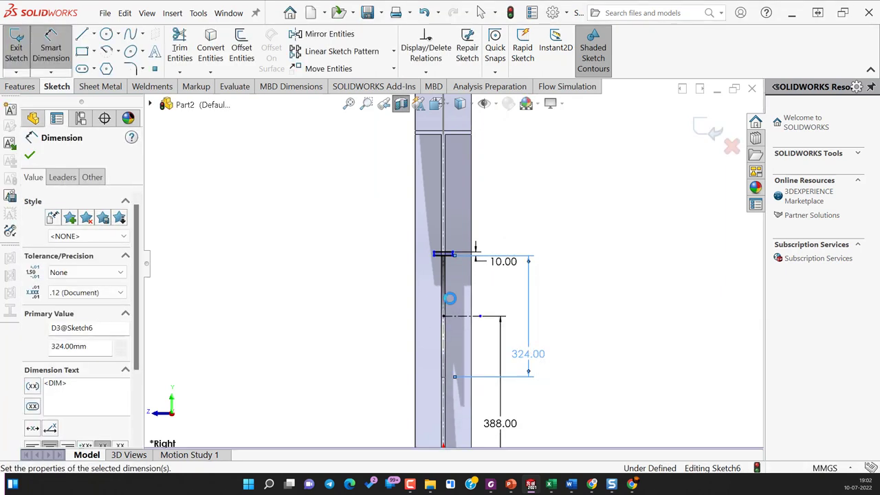
{"action": "scroll", "coordinate": [485, 302], "scroll_direction": "down", "scroll_amount": 1}
{"action": "scroll", "coordinate": [491, 295], "scroll_direction": "down", "scroll_amount": 3}
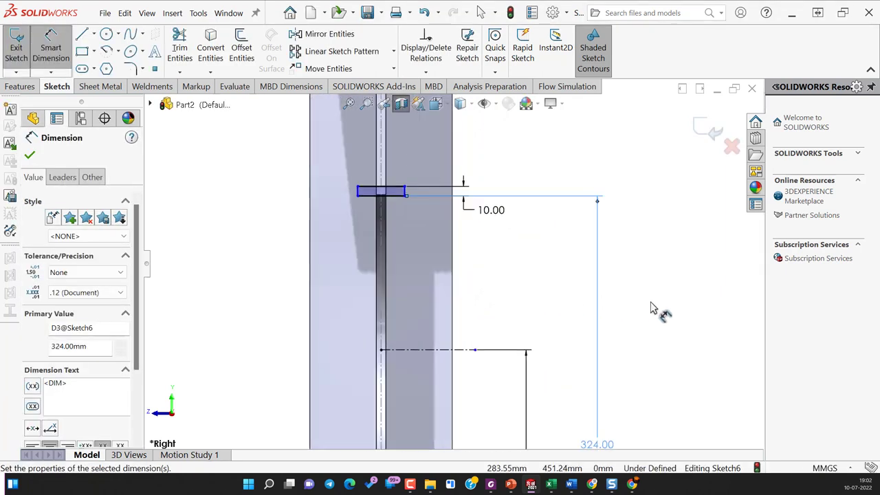
{"action": "key", "text": "Escape"}
{"action": "scroll", "coordinate": [447, 261], "scroll_direction": "up", "scroll_amount": 1}
{"action": "key", "text": "Escape"}
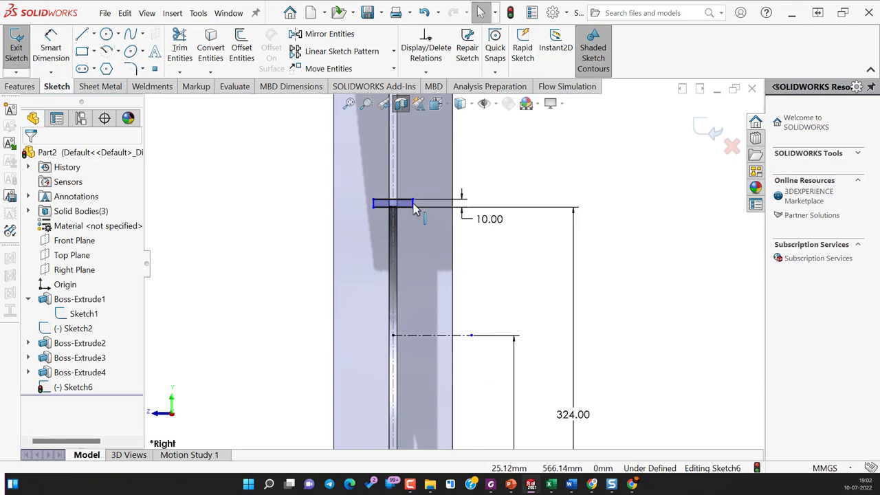
Lengthen the short top line and dimension its length to 50 mm.
{"action": "left_click_drag", "start_coordinate": [411, 204], "coordinate": [447, 202]}
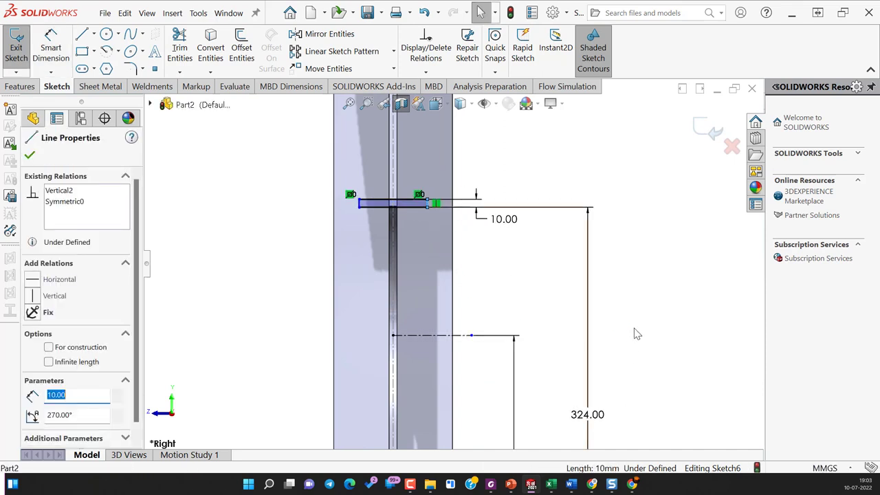
{"action": "key", "text": "d"}
{"action": "scroll", "coordinate": [418, 209], "scroll_direction": "down", "scroll_amount": 1}
{"action": "left_click", "coordinate": [416, 204]}
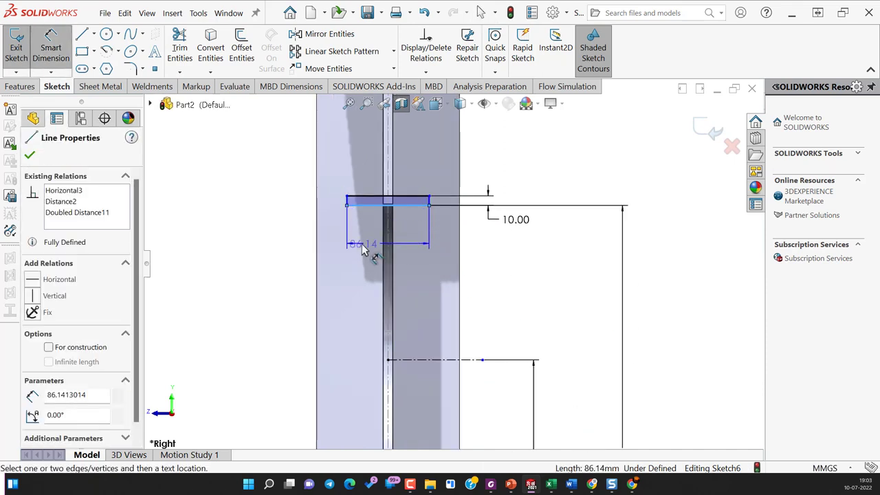
{"action": "left_click", "coordinate": [287, 230]}
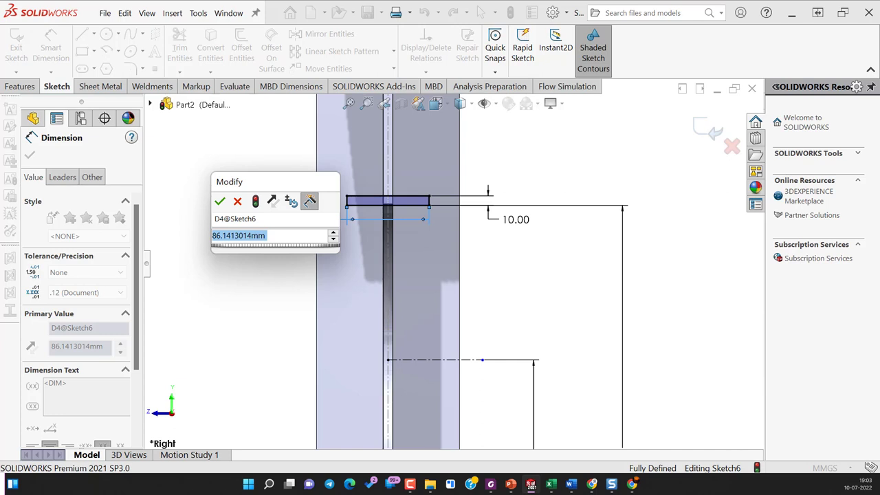
{"action": "type", "text": "50"}
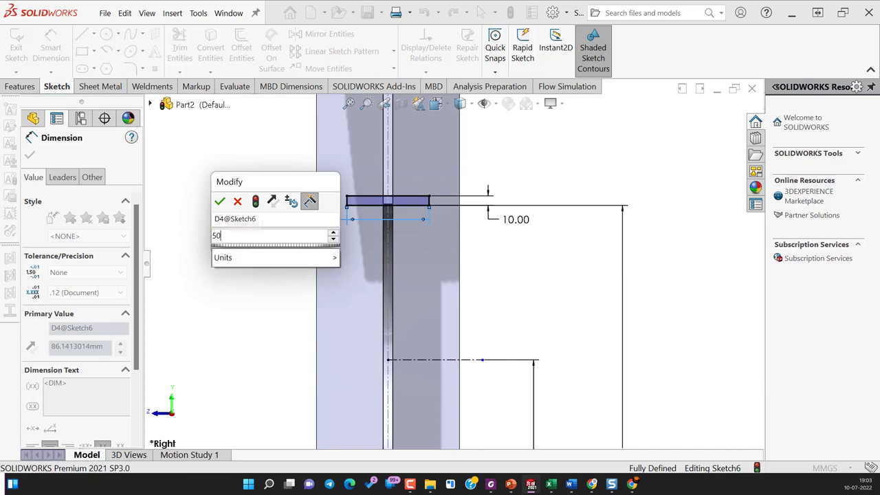
{"action": "key", "text": "Return"}
Fit the part in an isometric view and exit Sketch6.
{"action": "key", "text": "f"}
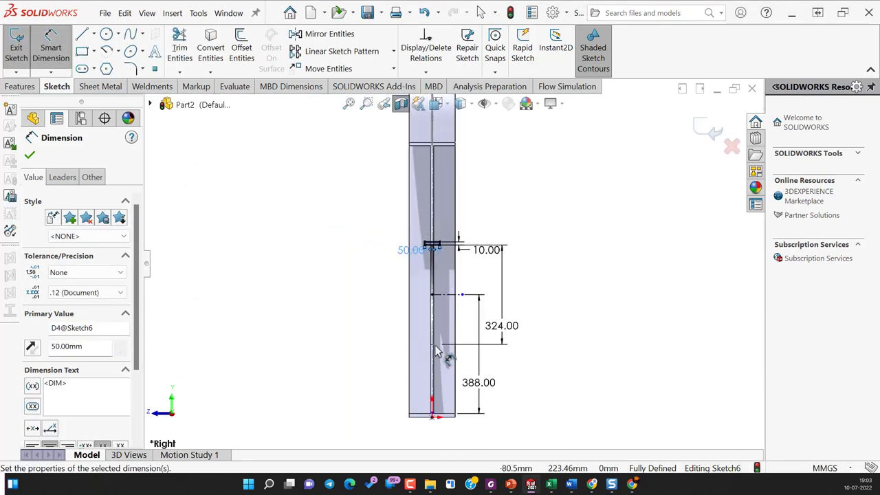
{"action": "key", "text": "ctrl+7"}
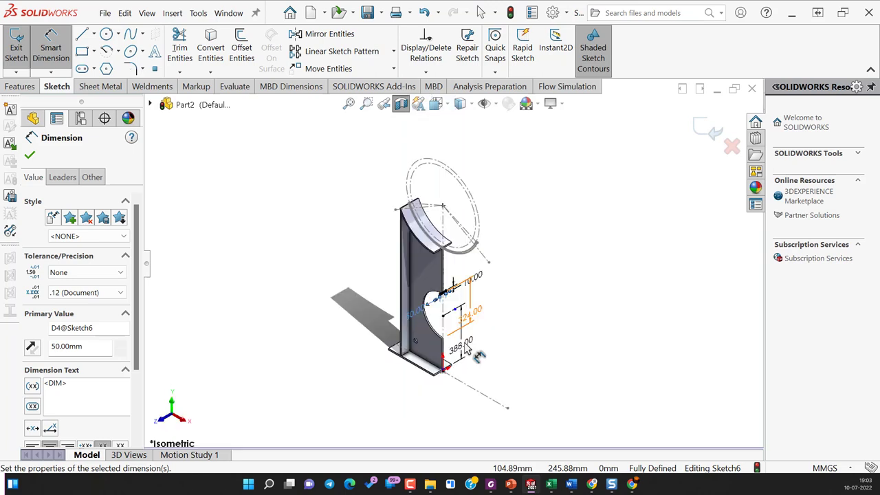
{"action": "left_click", "coordinate": [710, 131]}
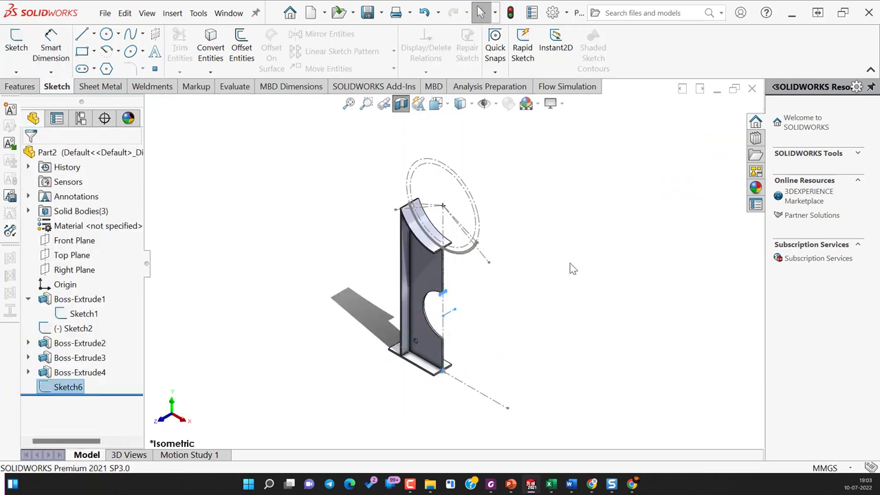
Revolve Sketch6 a full 360° about Line7 to create the ring body.
{"action": "scroll", "coordinate": [468, 314], "scroll_direction": "down", "scroll_amount": 3}
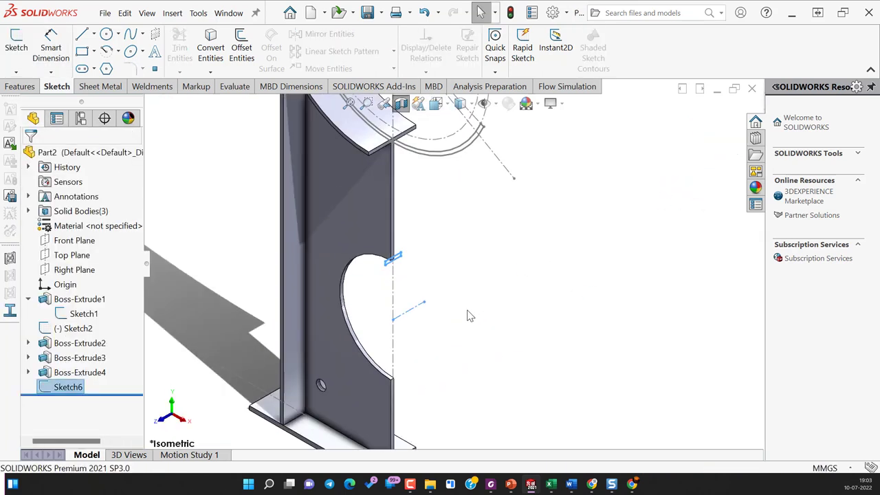
{"action": "left_click", "coordinate": [21, 86]}
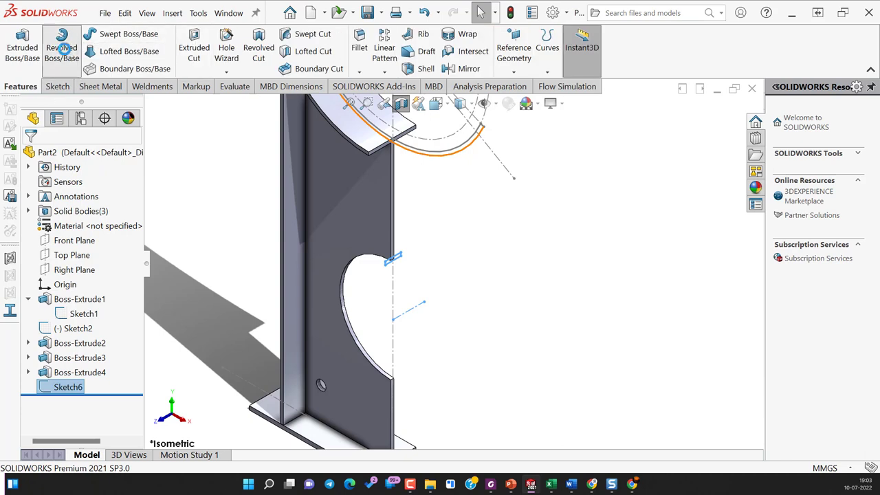
{"action": "left_click", "coordinate": [62, 53]}
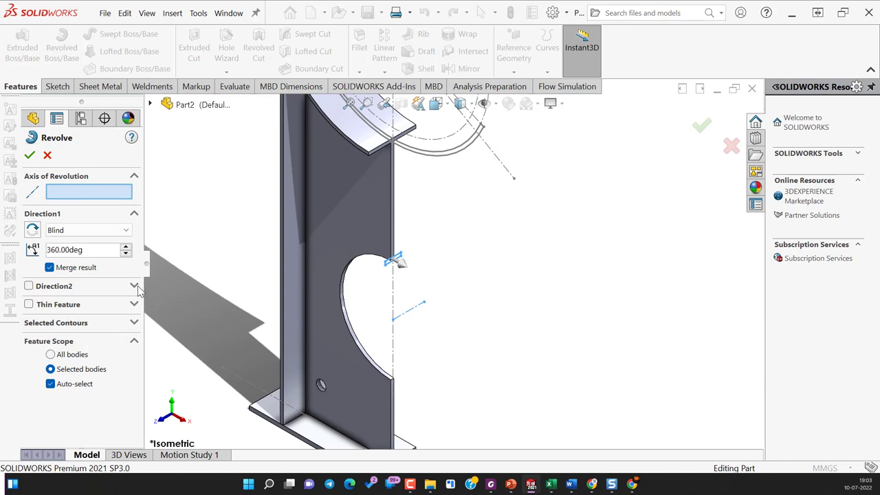
{"action": "left_click", "coordinate": [134, 286]}
{"action": "left_click", "coordinate": [135, 287]}
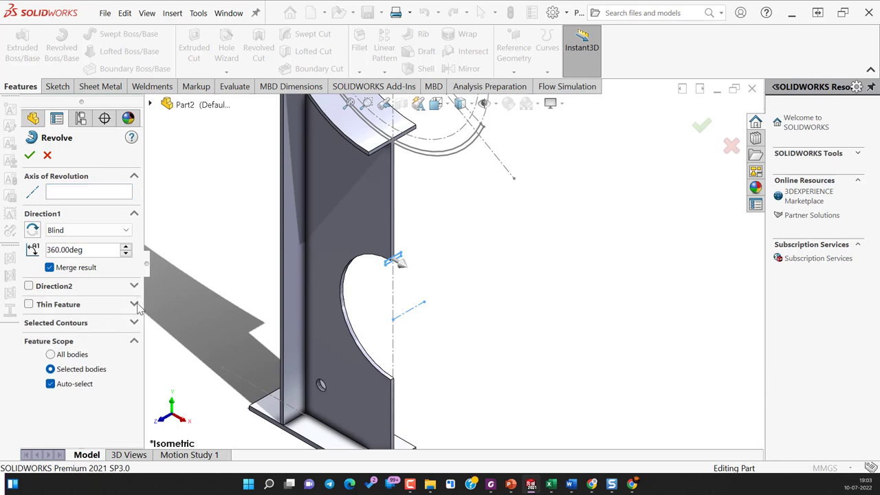
{"action": "left_click", "coordinate": [134, 323]}
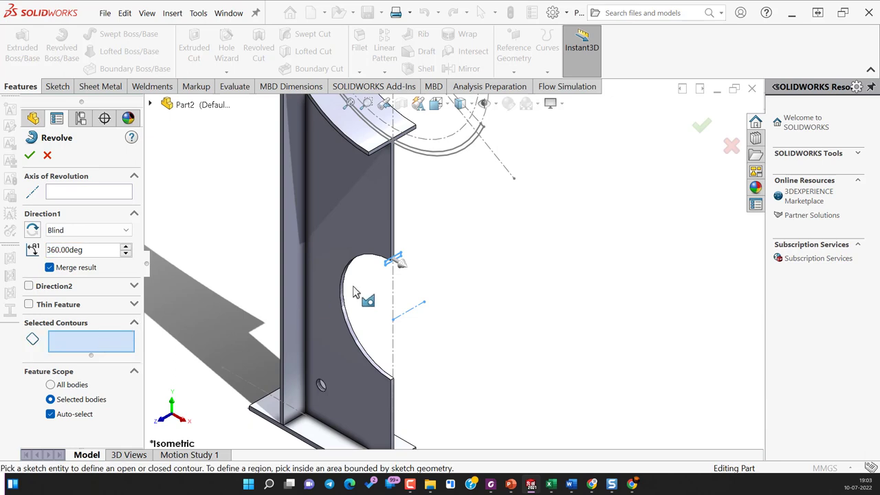
{"action": "left_click", "coordinate": [412, 313]}
{"action": "left_click", "coordinate": [30, 156]}
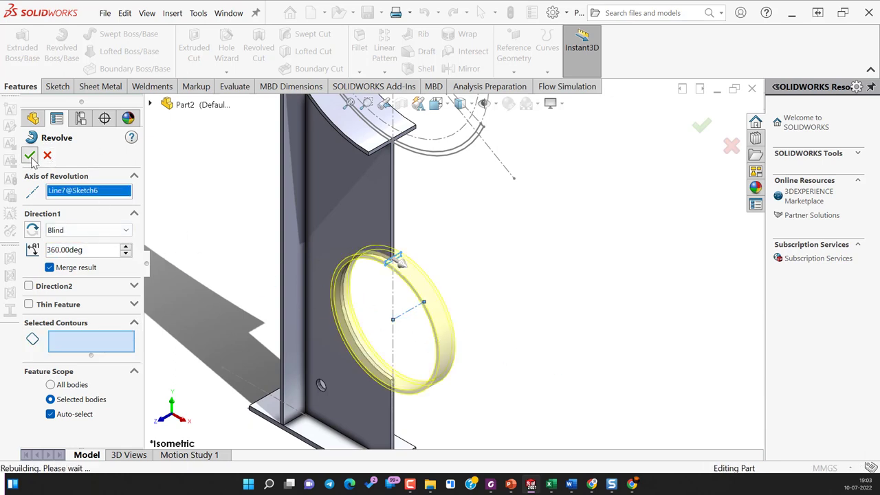
Turn off the cutaway view and edit Revolve1 to clear Merge result.
{"action": "key", "text": "f"}
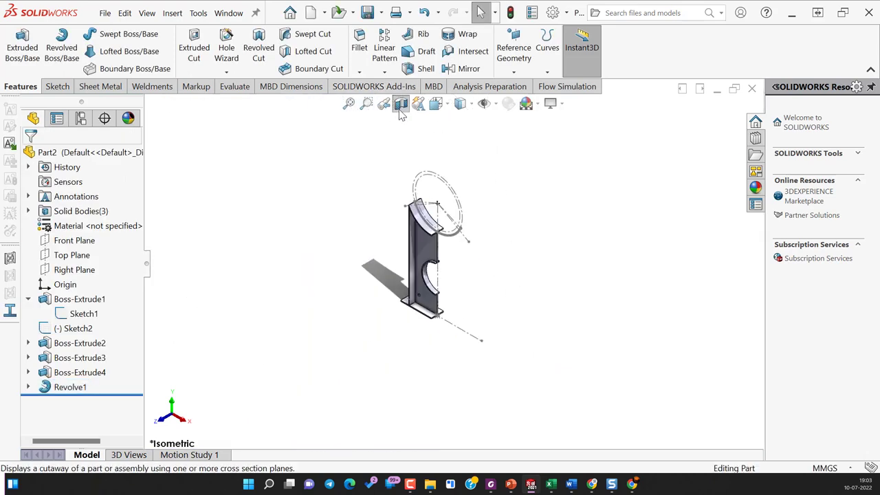
{"action": "left_click", "coordinate": [401, 103]}
{"action": "left_click", "coordinate": [70, 387]}
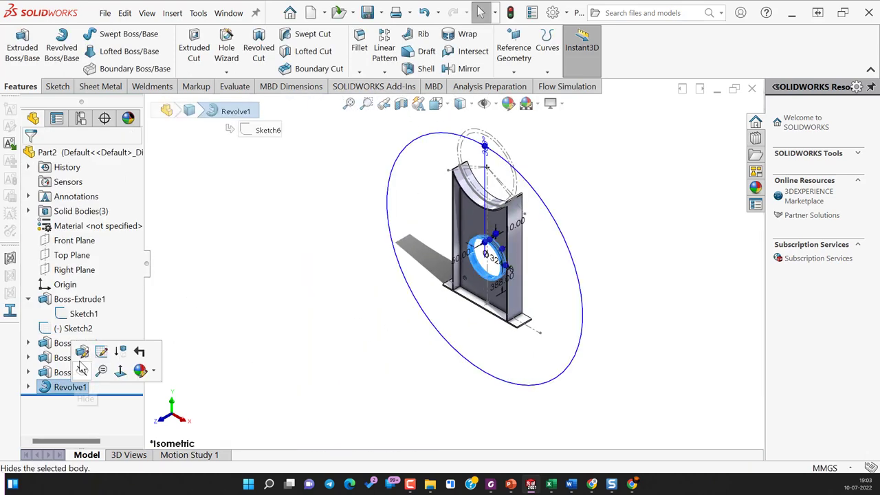
{"action": "left_click", "coordinate": [83, 355]}
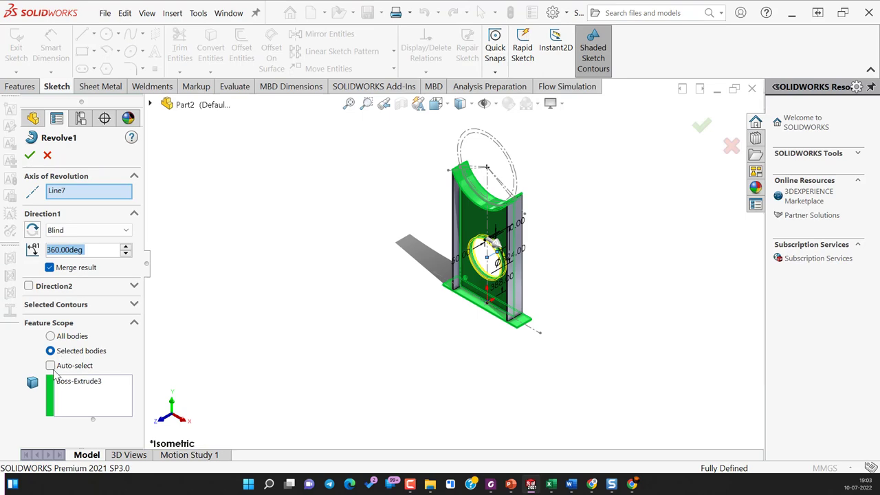
{"action": "left_click", "coordinate": [29, 156]}
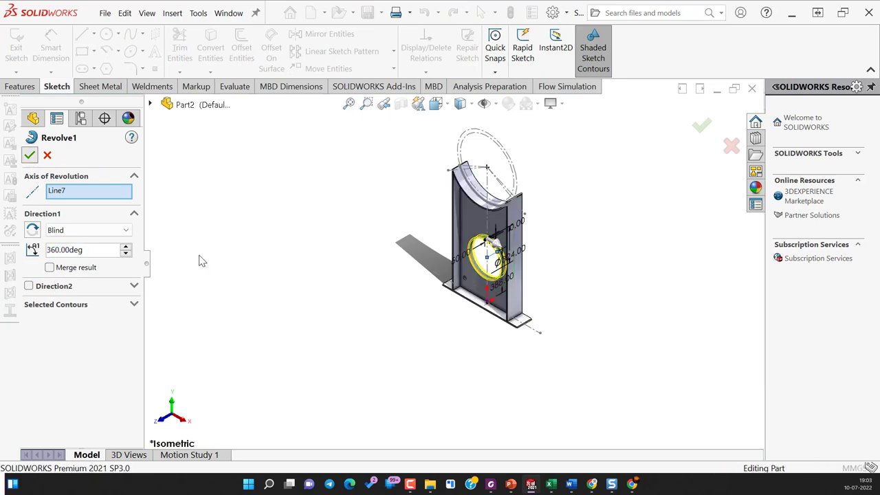
Inspect the ring, then return to isometric and zoom in on the base plate.
{"action": "scroll", "coordinate": [293, 273], "scroll_direction": "down", "scroll_amount": 3}
{"action": "mouse_move", "coordinate": [562, 261]}
{"action": "middle_mouse_down"}
{"action": "mouse_move", "coordinate": [594, 217]}
{"action": "mouse_move", "coordinate": [567, 315]}
{"action": "middle_mouse_up"}
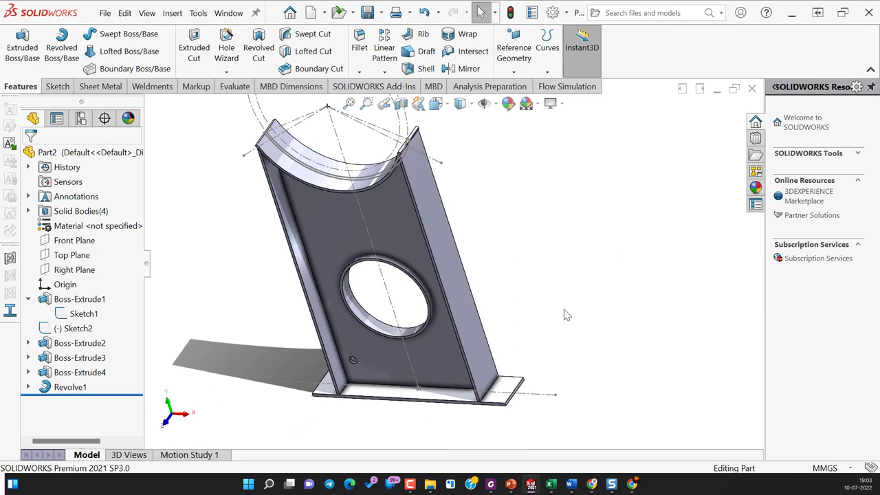
{"action": "key", "text": "ctrl+7"}
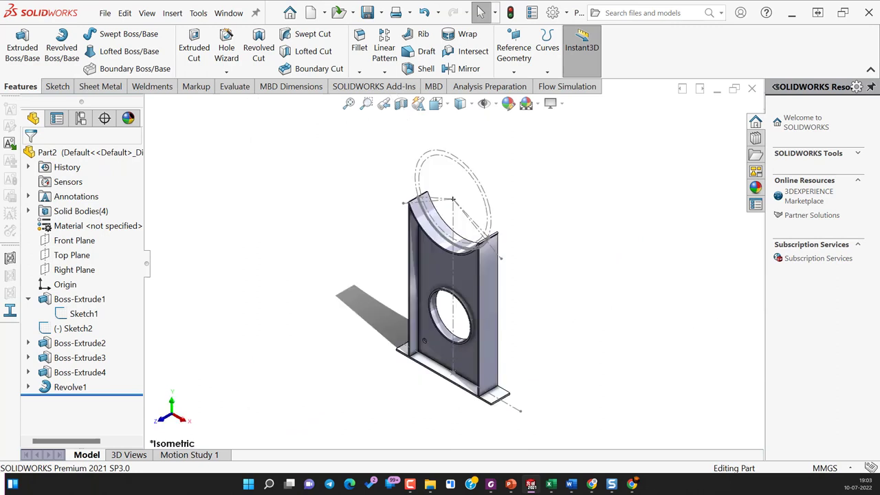
{"action": "scroll", "coordinate": [453, 398], "scroll_direction": "down", "scroll_amount": 3}
{"action": "scroll", "coordinate": [452, 398], "scroll_direction": "up", "scroll_amount": 3}
{"action": "scroll", "coordinate": [520, 312], "scroll_direction": "up", "scroll_amount": 2}
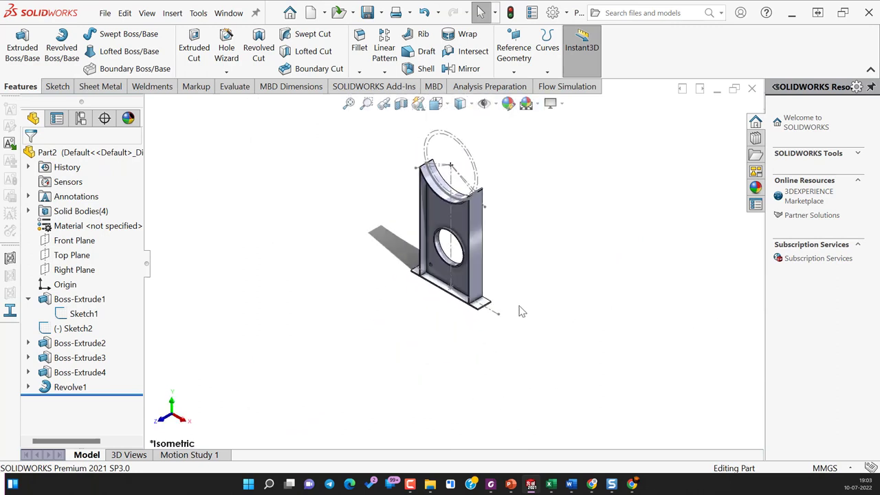
{"action": "scroll", "coordinate": [520, 312], "scroll_direction": "down", "scroll_amount": 1}
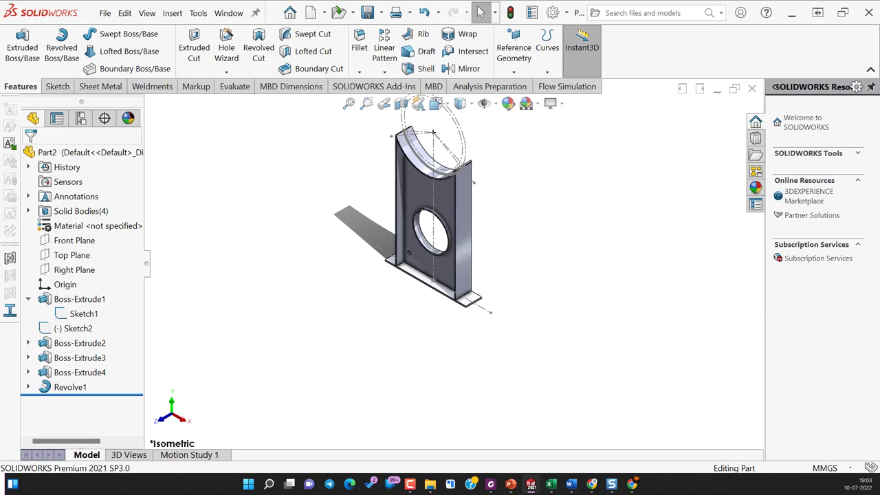
{"action": "scroll", "coordinate": [507, 257], "scroll_direction": "down", "scroll_amount": 1}
{"action": "scroll", "coordinate": [506, 257], "scroll_direction": "down", "scroll_amount": 2}
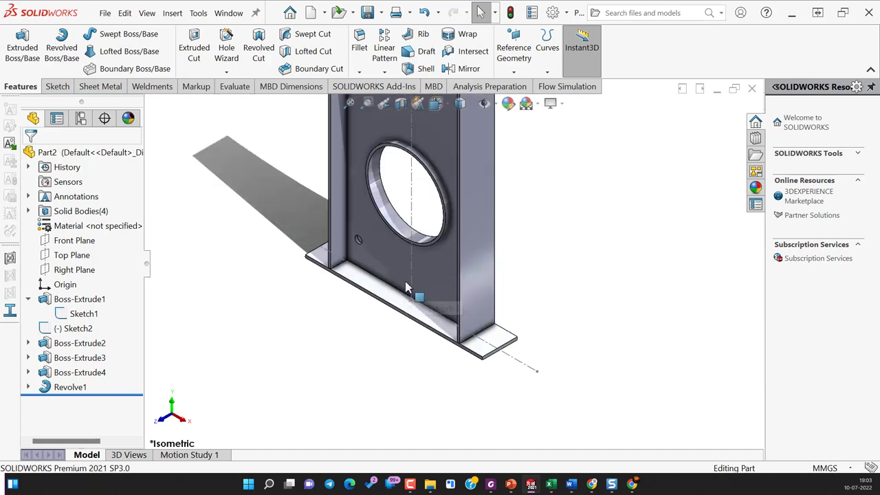
{"action": "scroll", "coordinate": [412, 291], "scroll_direction": "down", "scroll_amount": 3}
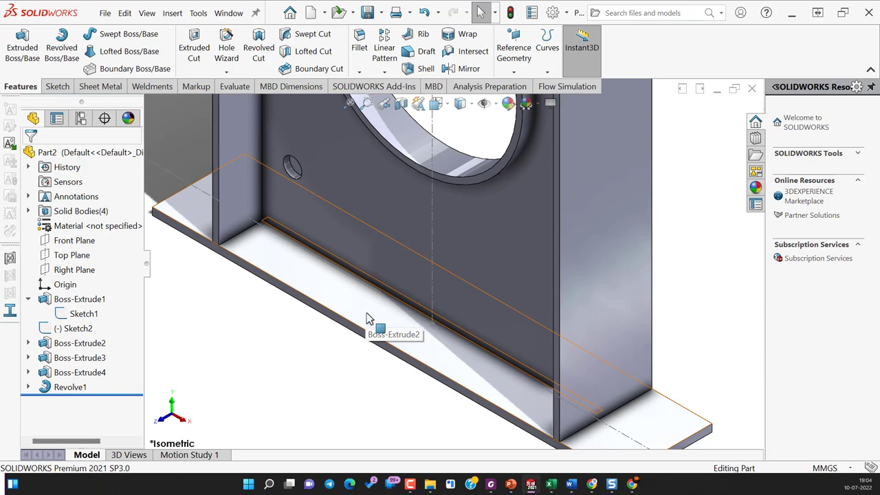
Sketch on the stiffener face and draw a rib rectangle from the top arc to the base.
{"action": "left_click", "coordinate": [505, 285]}
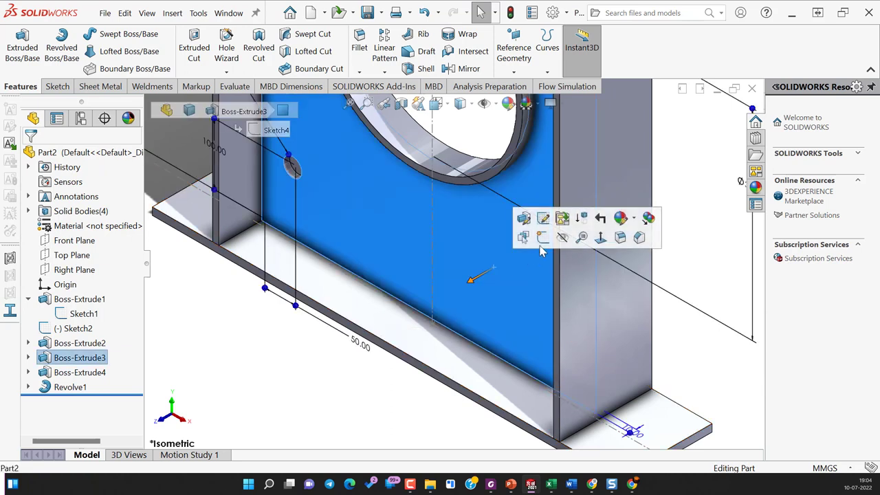
{"action": "left_click", "coordinate": [543, 246]}
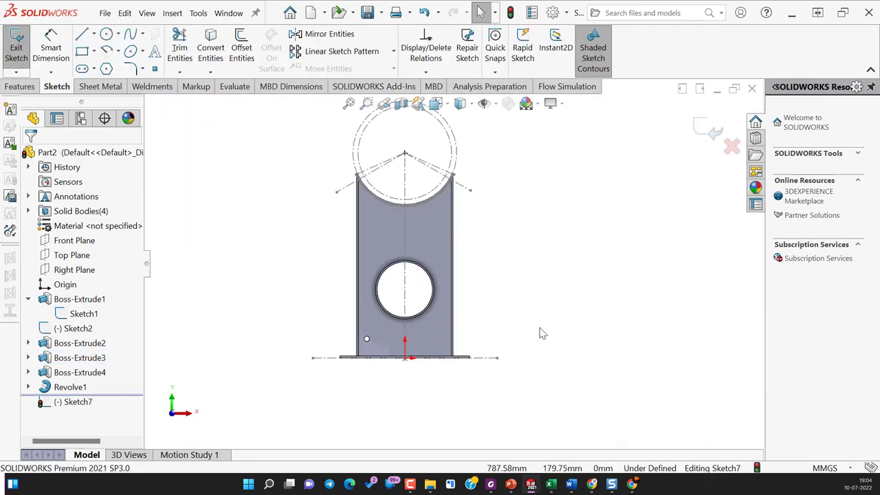
{"action": "left_click", "coordinate": [94, 52]}
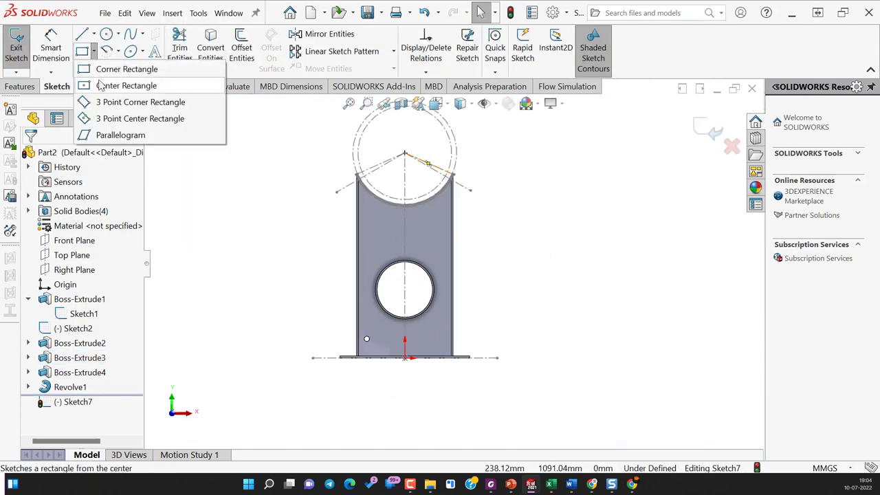
{"action": "left_click", "coordinate": [101, 85]}
{"action": "scroll", "coordinate": [397, 234], "scroll_direction": "down", "scroll_amount": 3}
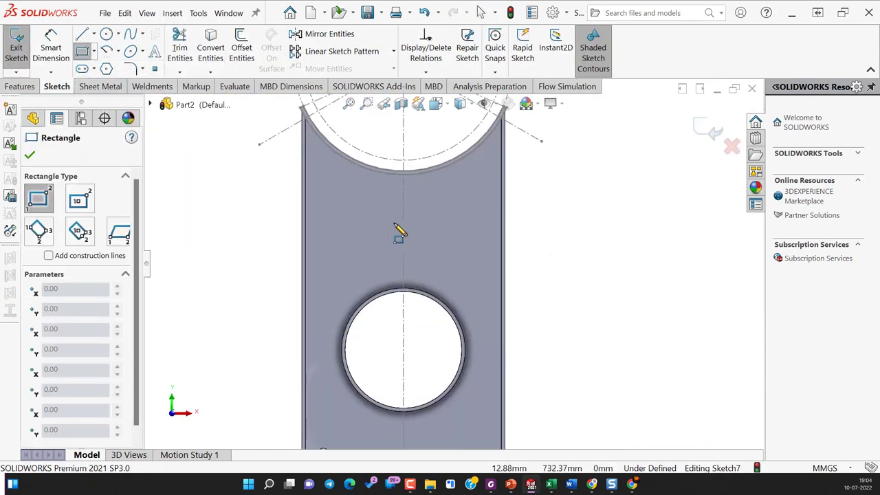
{"action": "left_click", "coordinate": [365, 169]}
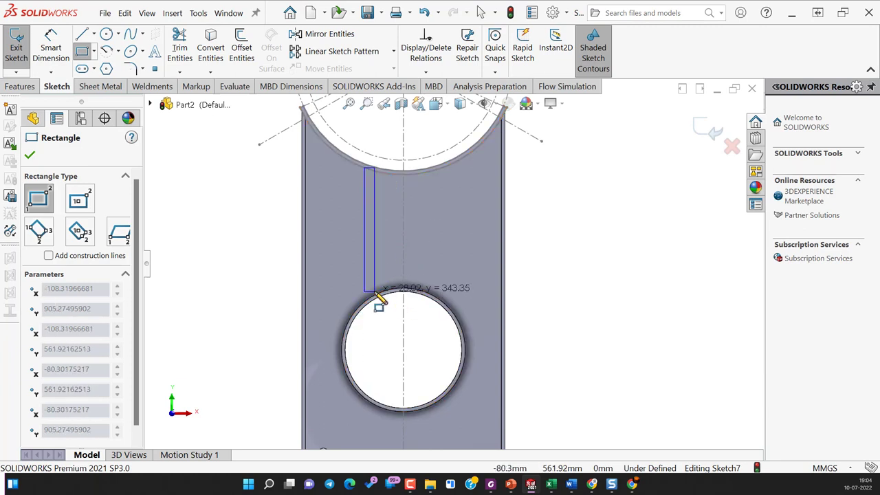
{"action": "scroll", "coordinate": [388, 323], "scroll_direction": "down", "scroll_amount": 2}
{"action": "scroll", "coordinate": [416, 323], "scroll_direction": "up", "scroll_amount": 5}
{"action": "scroll", "coordinate": [440, 354], "scroll_direction": "down", "scroll_amount": 2}
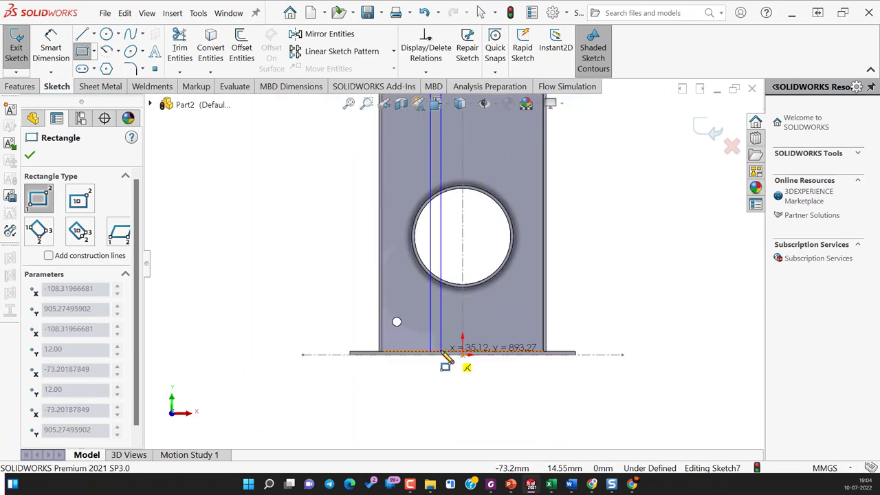
{"action": "left_click", "coordinate": [438, 353]}
{"action": "key", "text": "Escape"}
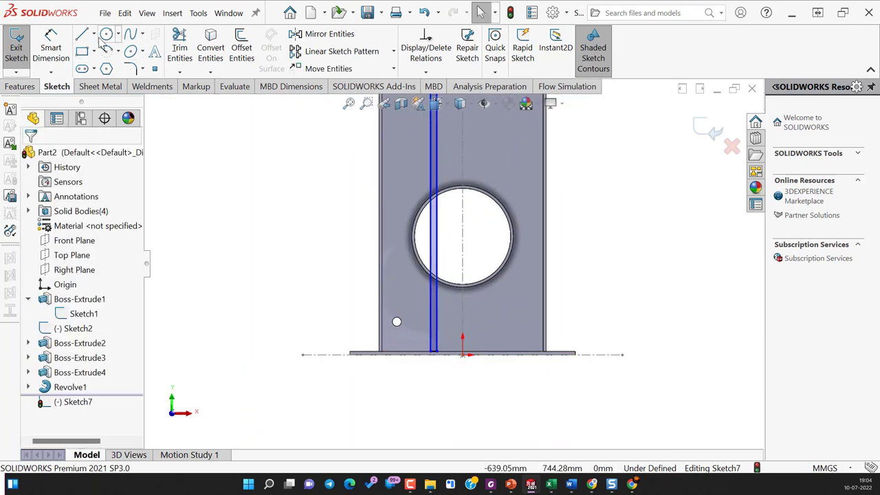
Draw a vertical centreline upward from the origin.
{"action": "left_click", "coordinate": [94, 34]}
{"action": "left_click", "coordinate": [113, 69]}
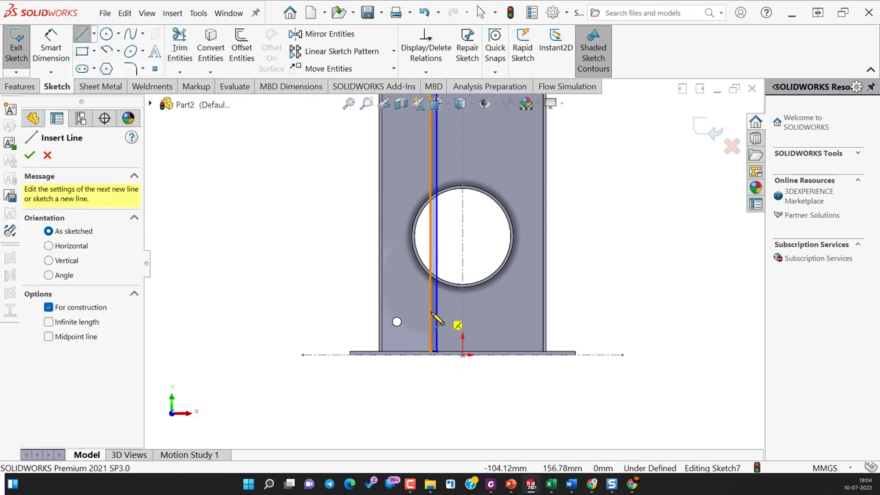
{"action": "left_click", "coordinate": [462, 354]}
{"action": "left_click", "coordinate": [462, 304]}
{"action": "key", "text": "Escape"}
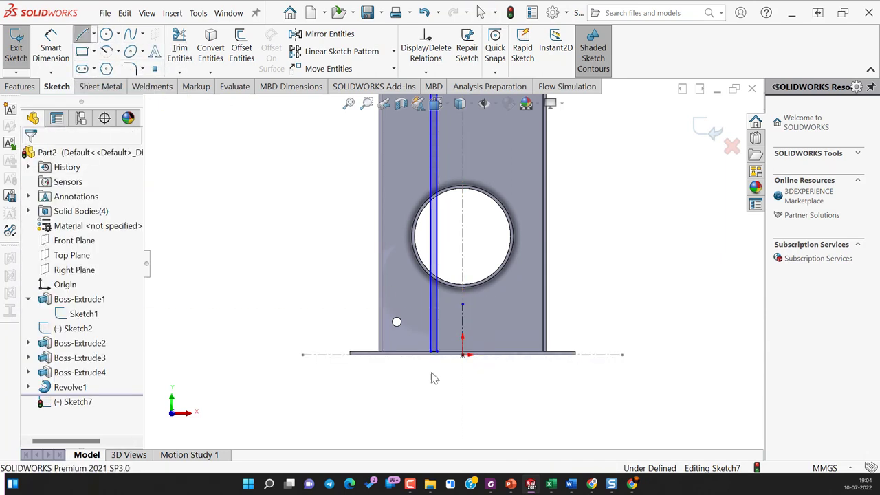
{"action": "scroll", "coordinate": [434, 379], "scroll_direction": "down", "scroll_amount": 1}
Dimension the rib rectangle's edge to 10 mm.
{"action": "right_click_drag", "start_coordinate": [454, 401], "coordinate": [440, 279]}
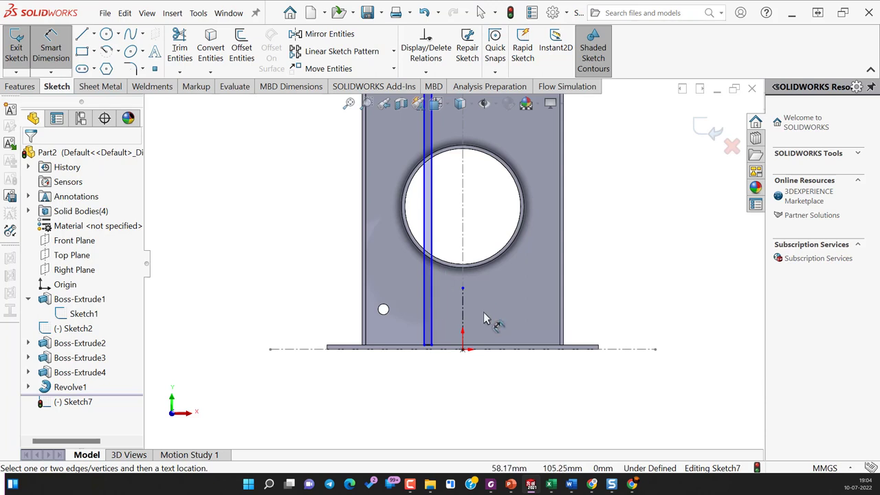
{"action": "left_click", "coordinate": [425, 315]}
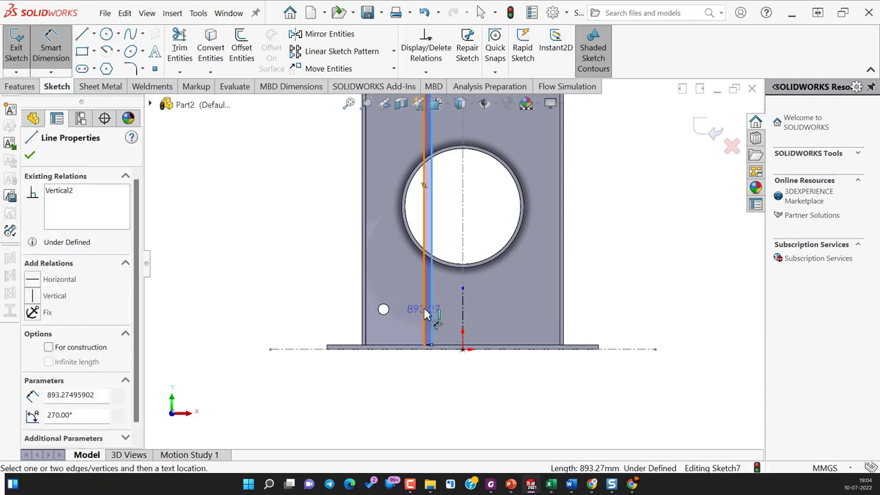
{"action": "left_click", "coordinate": [382, 386]}
{"action": "type", "text": "10"}
{"action": "key", "text": "Return"}
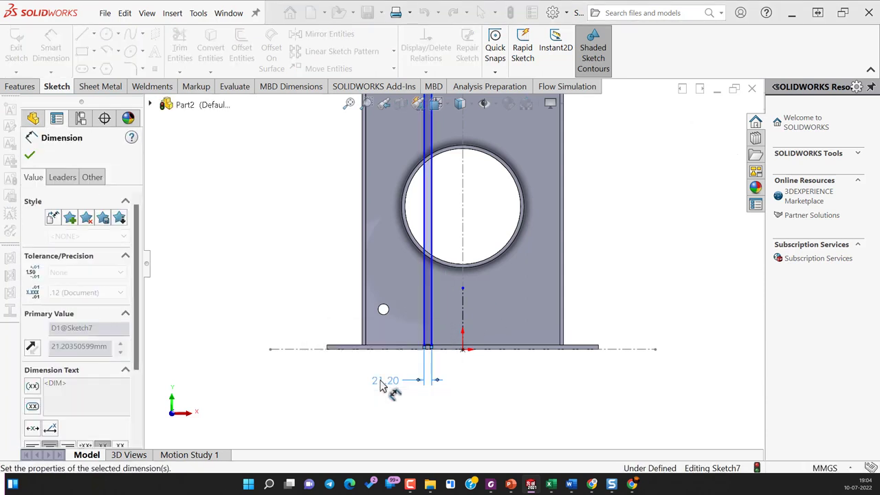
{"action": "left_click", "coordinate": [519, 378]}
{"action": "scroll", "coordinate": [495, 334], "scroll_direction": "up", "scroll_amount": 3}
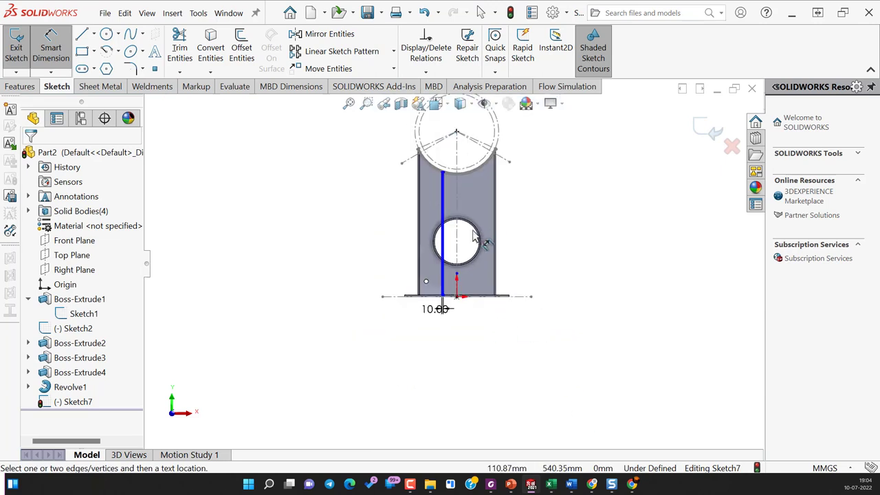
{"action": "scroll", "coordinate": [442, 309], "scroll_direction": "down", "scroll_amount": 3}
{"action": "key", "text": "Escape"}
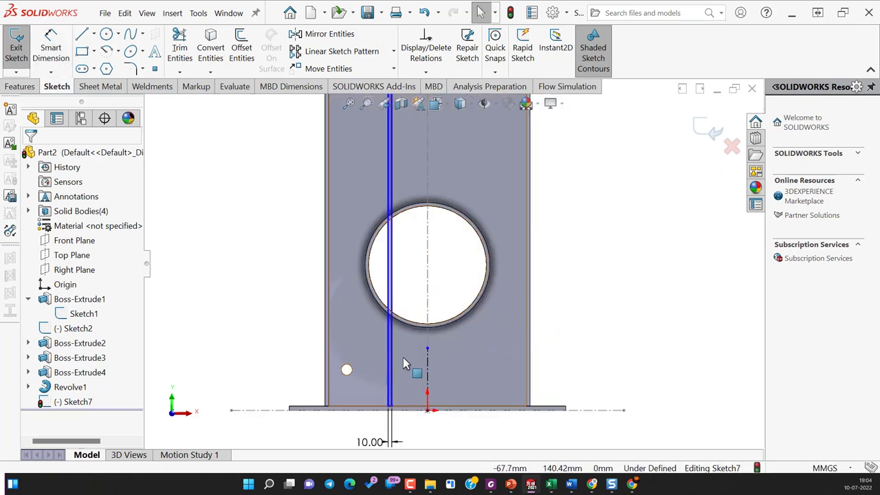
{"action": "scroll", "coordinate": [378, 316], "scroll_direction": "down", "scroll_amount": 3}
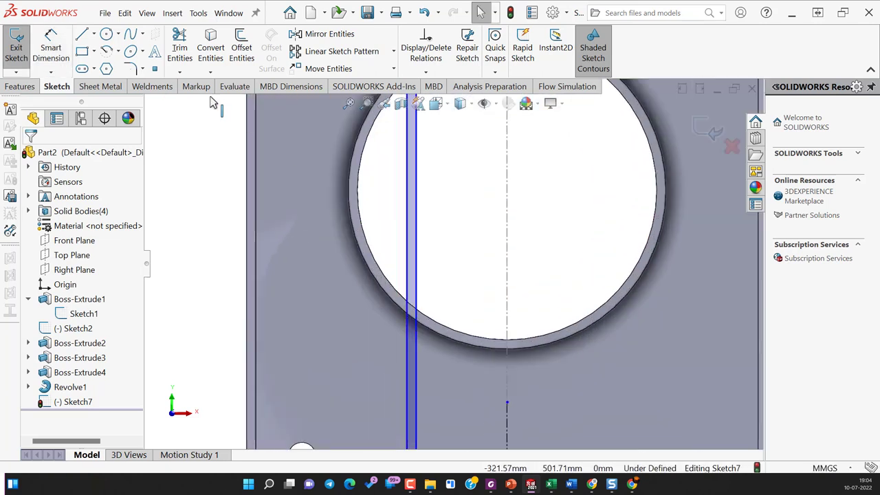
Convert the circular hole edge into the sketch, then try a trim and undo it.
{"action": "left_click", "coordinate": [211, 52]}
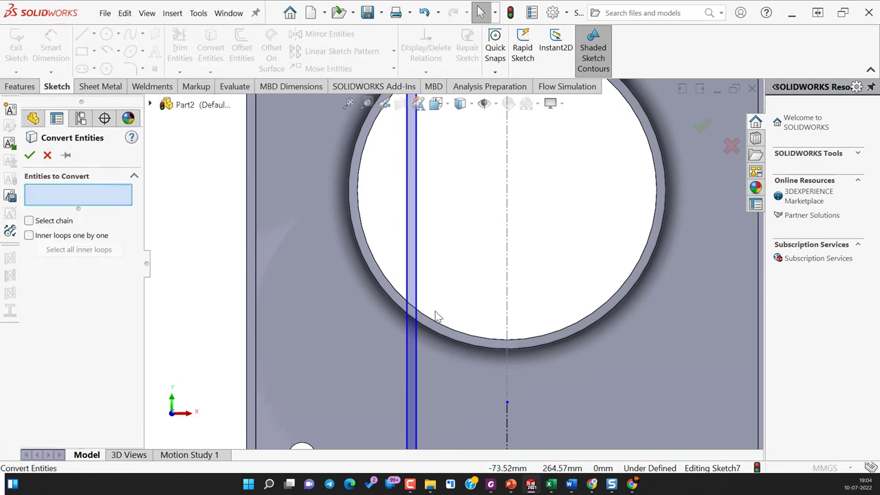
{"action": "left_click", "coordinate": [410, 337]}
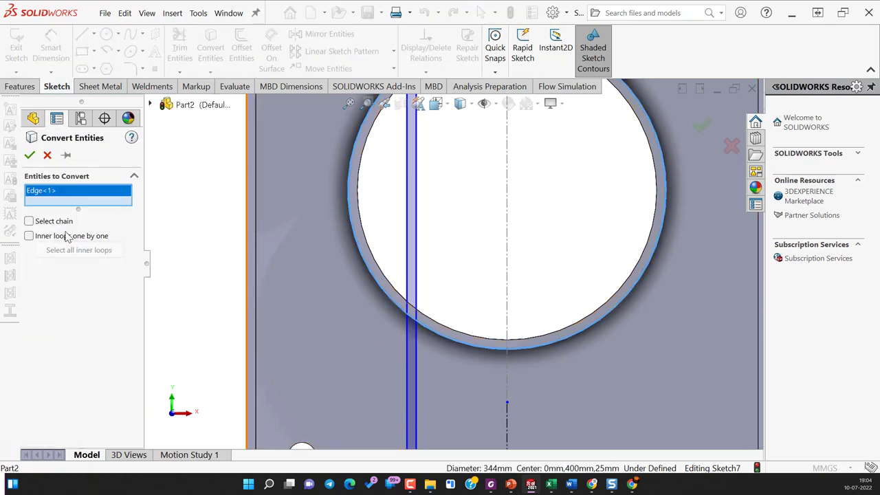
{"action": "left_click", "coordinate": [30, 155]}
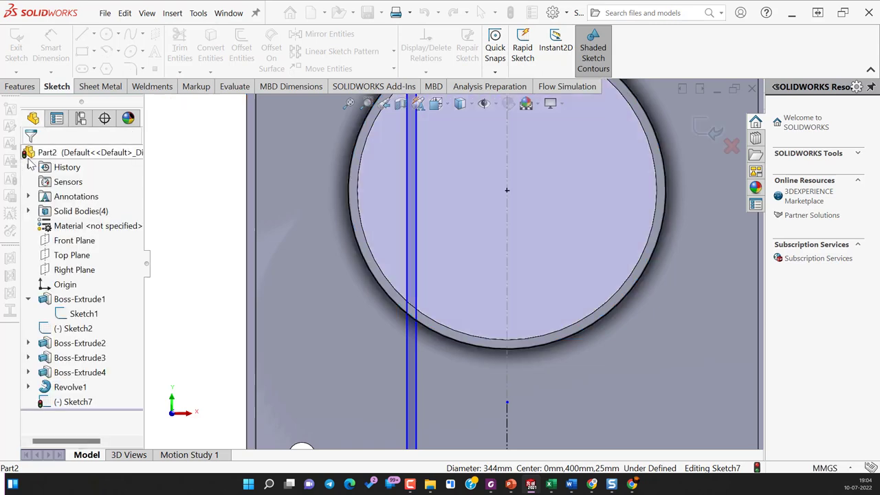
{"action": "scroll", "coordinate": [423, 168], "scroll_direction": "up", "scroll_amount": 1}
{"action": "scroll", "coordinate": [428, 180], "scroll_direction": "up", "scroll_amount": 2}
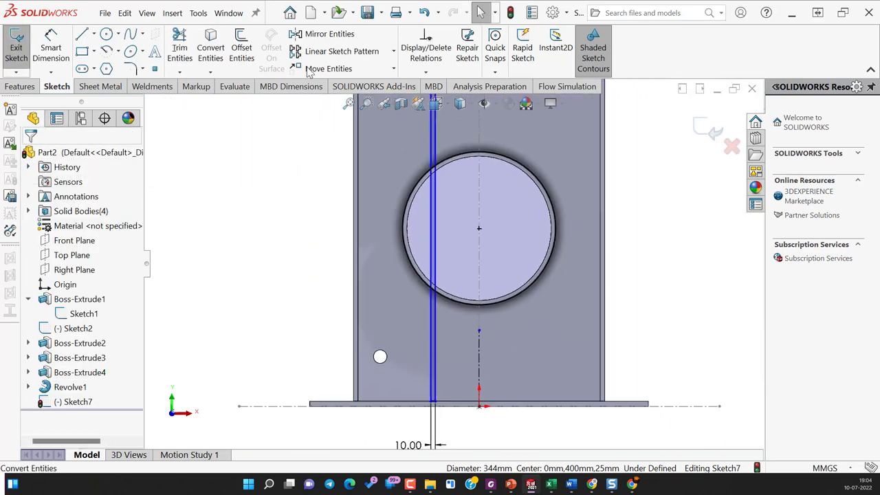
{"action": "left_click", "coordinate": [179, 48]}
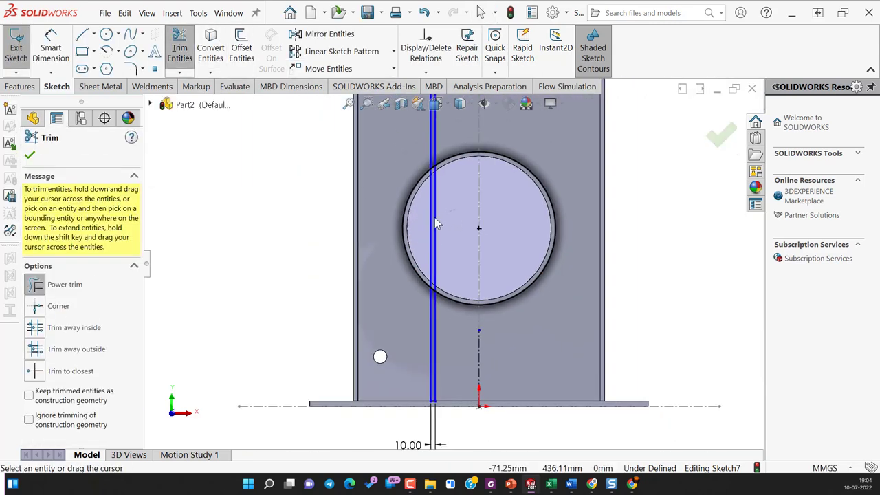
{"action": "left_click_drag", "start_coordinate": [434, 218], "coordinate": [423, 223]}
{"action": "key", "text": "ctrl+z"}
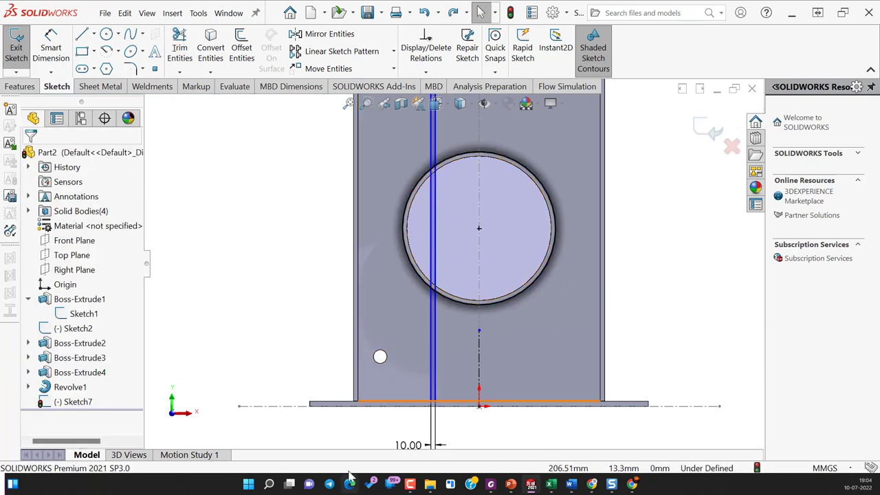
Drag the rib rectangle's top-right corner onto the ring edge.
{"action": "key", "text": "z"}
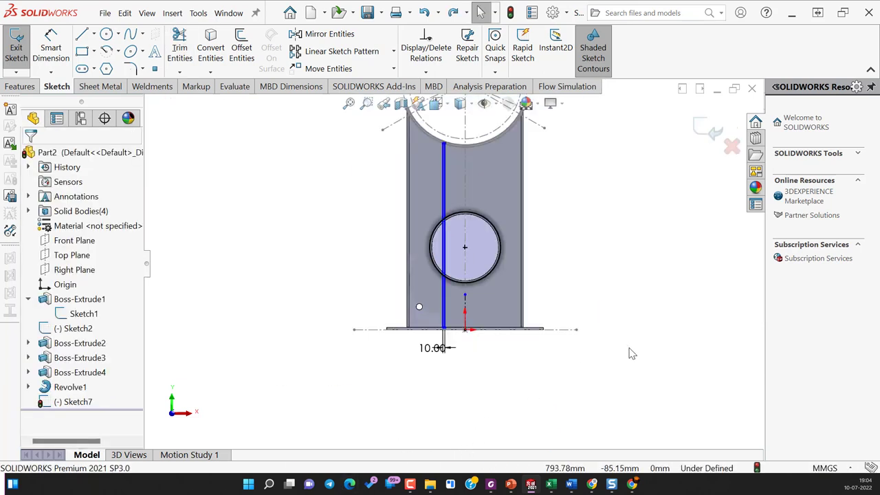
{"action": "scroll", "coordinate": [447, 165], "scroll_direction": "down", "scroll_amount": 2}
{"action": "scroll", "coordinate": [474, 207], "scroll_direction": "down", "scroll_amount": 2}
{"action": "scroll", "coordinate": [469, 207], "scroll_direction": "down", "scroll_amount": 2}
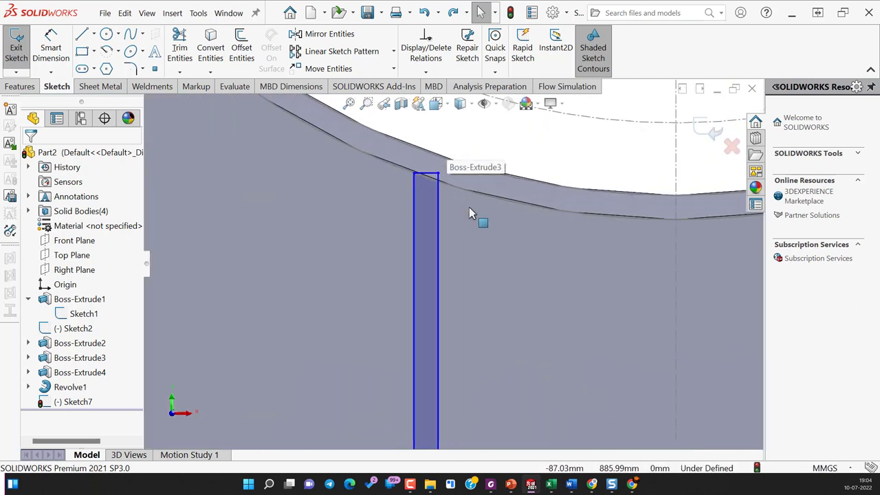
{"action": "scroll", "coordinate": [464, 209], "scroll_direction": "down", "scroll_amount": 2}
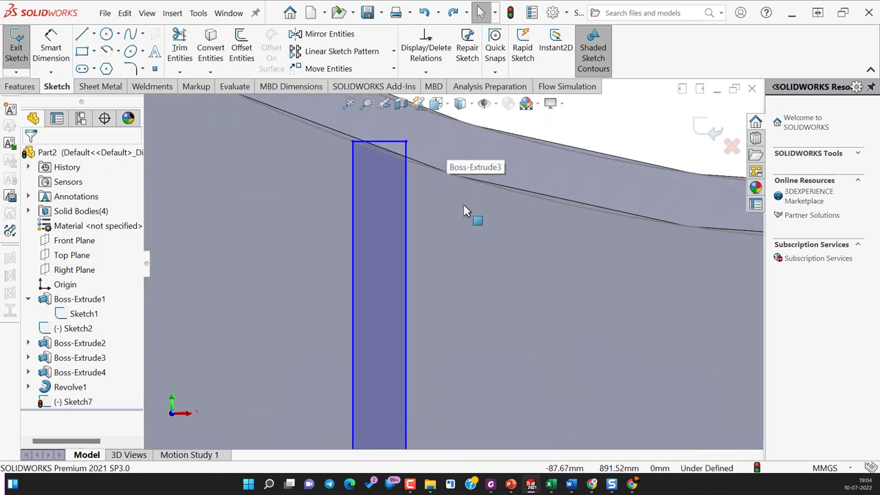
{"action": "left_click", "coordinate": [398, 133]}
{"action": "left_click_drag", "start_coordinate": [398, 133], "coordinate": [387, 133]}
{"action": "scroll", "coordinate": [446, 278], "scroll_direction": "up", "scroll_amount": 2}
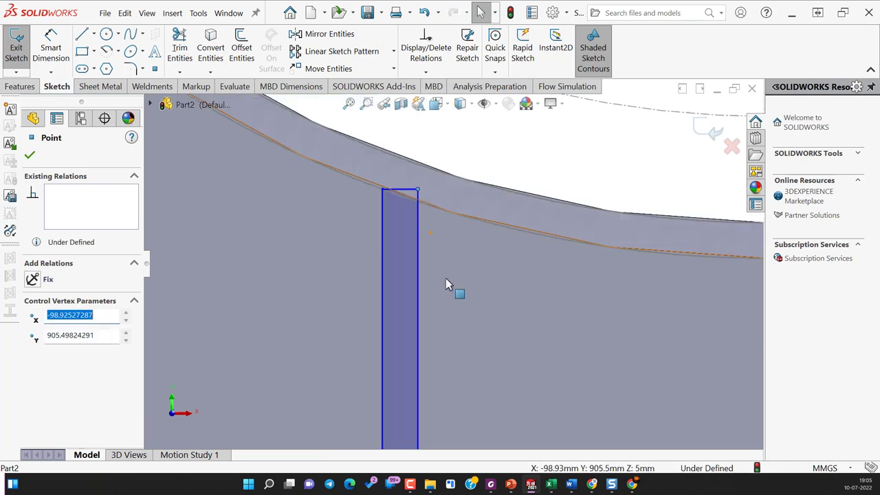
{"action": "scroll", "coordinate": [453, 291], "scroll_direction": "up", "scroll_amount": 3}
{"action": "scroll", "coordinate": [454, 293], "scroll_direction": "up", "scroll_amount": 3}
{"action": "left_click", "coordinate": [632, 401]}
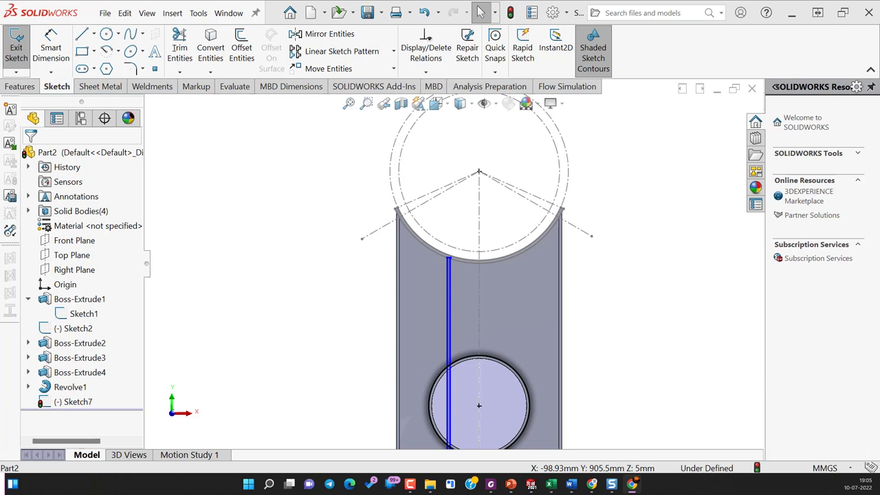
Dimension the rib line 200 mm from the centreline.
{"action": "key", "text": "d"}
{"action": "key", "text": "f"}
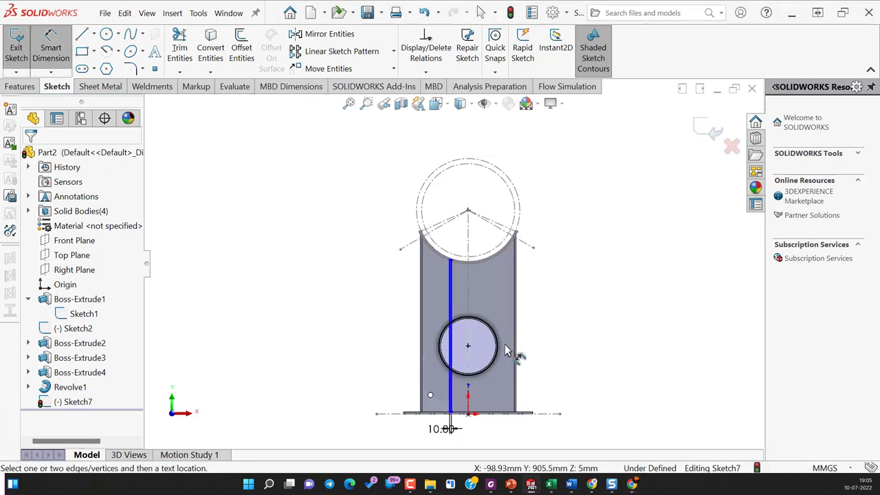
{"action": "scroll", "coordinate": [469, 404], "scroll_direction": "down", "scroll_amount": 5}
{"action": "left_click", "coordinate": [399, 406]}
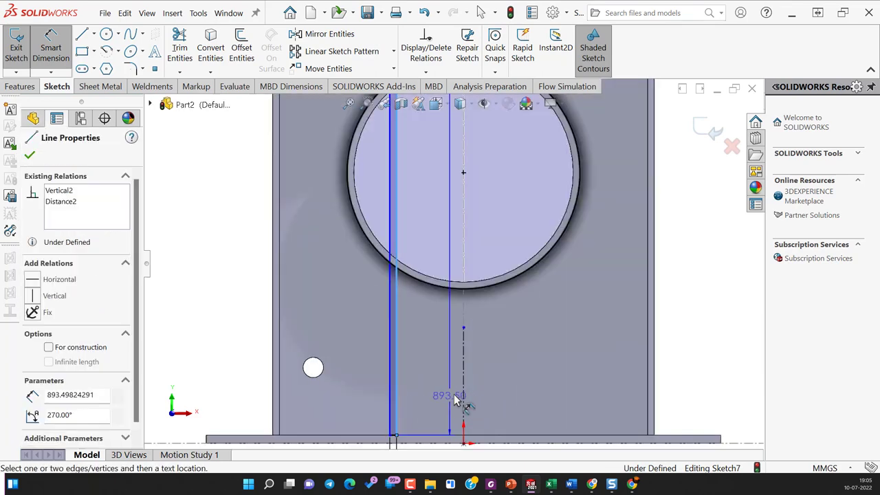
{"action": "left_click", "coordinate": [464, 404]}
{"action": "scroll", "coordinate": [466, 406], "scroll_direction": "up", "scroll_amount": 2}
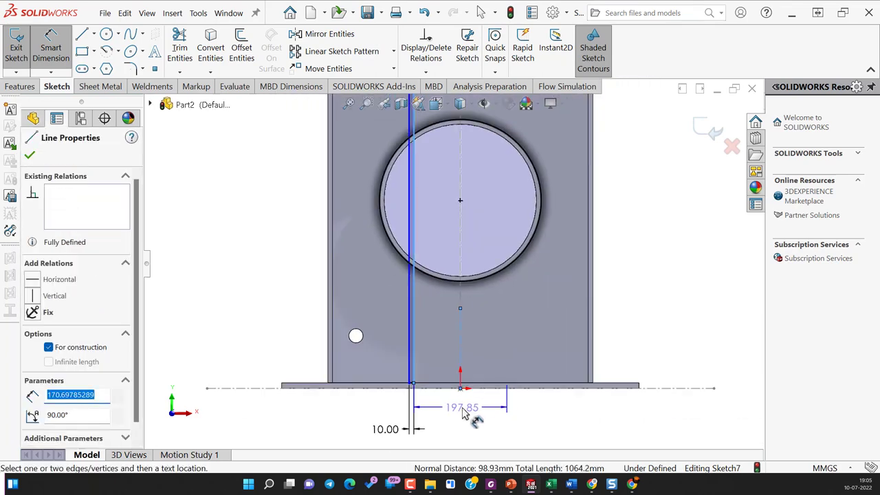
{"action": "left_click", "coordinate": [469, 407]}
{"action": "type", "text": "200"}
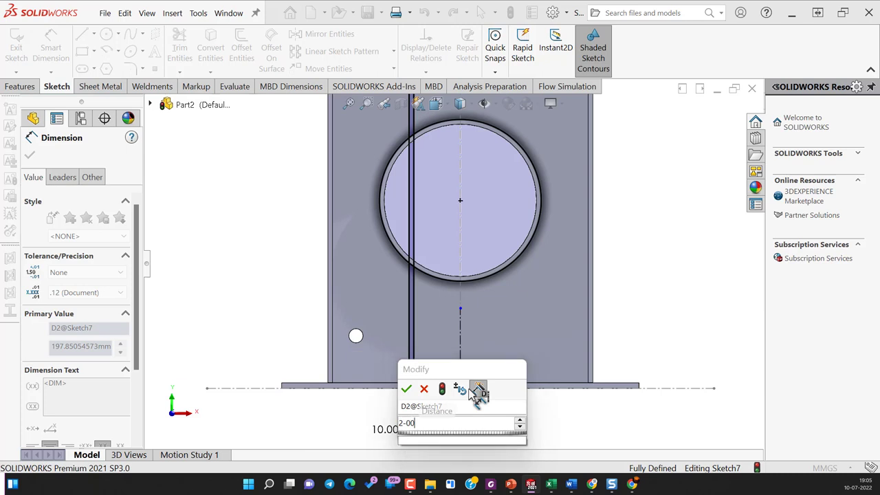
{"action": "key", "text": "Return"}
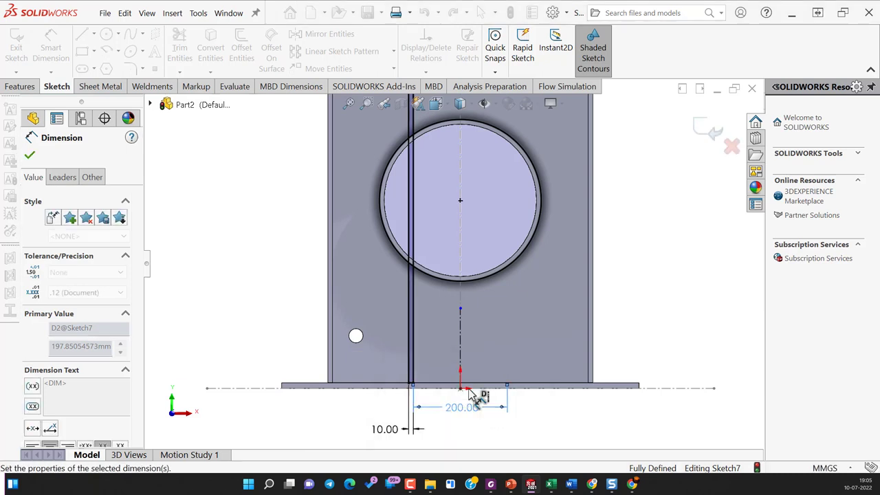
{"action": "left_click", "coordinate": [684, 328]}
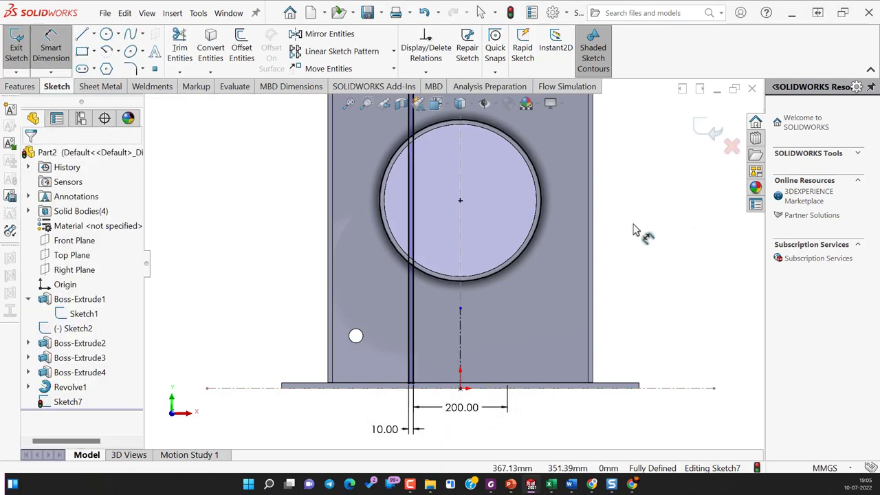
Power-trim the rib lines crossing inside the hole.
{"action": "left_click", "coordinate": [180, 51]}
{"action": "scroll", "coordinate": [385, 165], "scroll_direction": "down", "scroll_amount": 2}
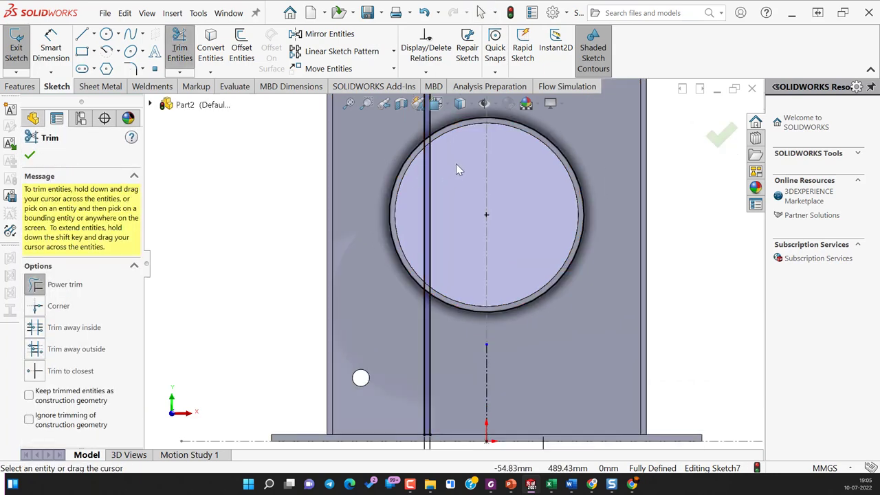
{"action": "left_click_drag", "start_coordinate": [455, 164], "coordinate": [361, 234]}
{"action": "scroll", "coordinate": [427, 309], "scroll_direction": "down", "scroll_amount": 3}
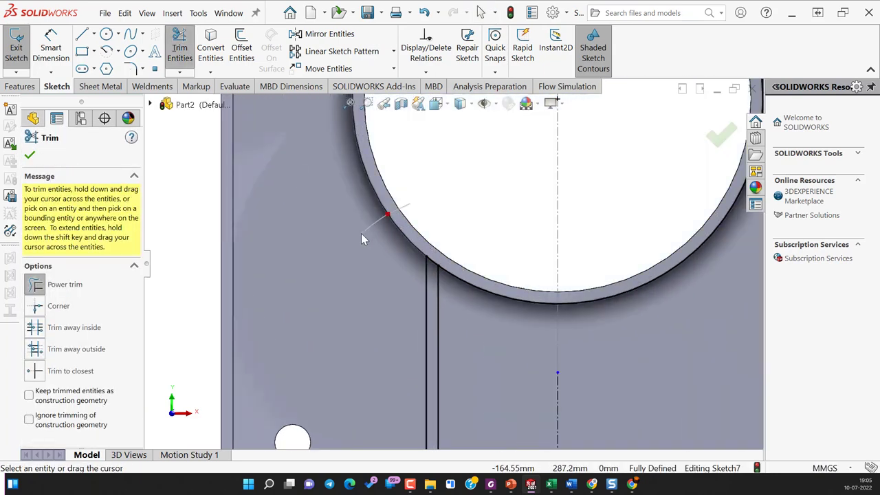
{"action": "scroll", "coordinate": [531, 268], "scroll_direction": "up", "scroll_amount": 3}
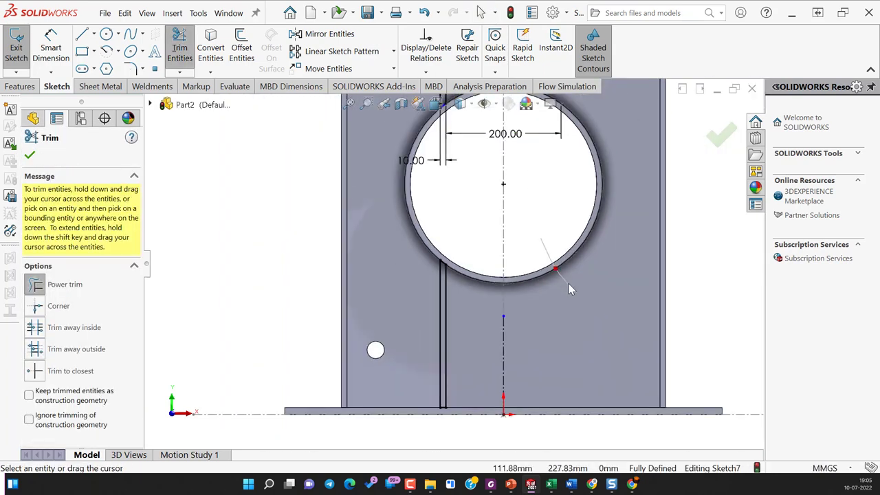
{"action": "scroll", "coordinate": [568, 284], "scroll_direction": "up", "scroll_amount": 3}
{"action": "scroll", "coordinate": [462, 242], "scroll_direction": "down", "scroll_amount": 2}
{"action": "scroll", "coordinate": [462, 242], "scroll_direction": "down", "scroll_amount": 2}
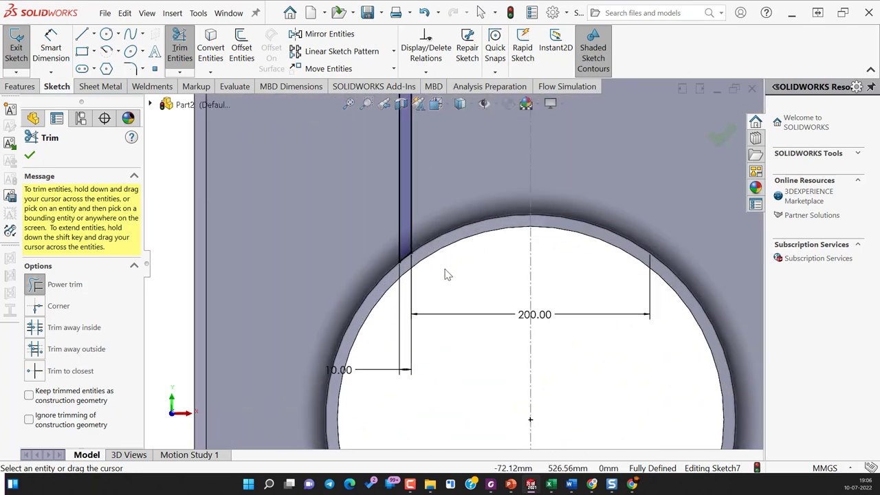
{"action": "scroll", "coordinate": [462, 242], "scroll_direction": "up", "scroll_amount": 2}
{"action": "scroll", "coordinate": [440, 288], "scroll_direction": "up", "scroll_amount": 2}
{"action": "key", "text": "Escape"}
{"action": "scroll", "coordinate": [447, 227], "scroll_direction": "down", "scroll_amount": 1}
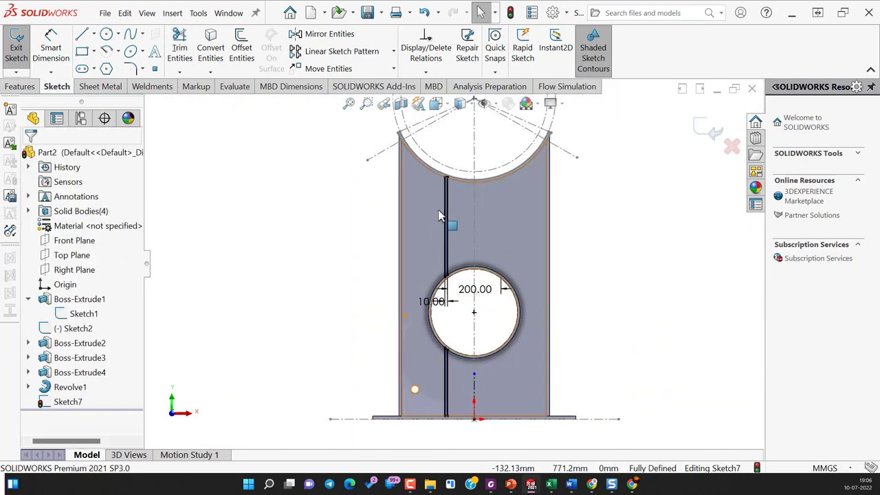
{"action": "scroll", "coordinate": [443, 196], "scroll_direction": "down", "scroll_amount": 1}
{"action": "scroll", "coordinate": [450, 239], "scroll_direction": "up", "scroll_amount": 2}
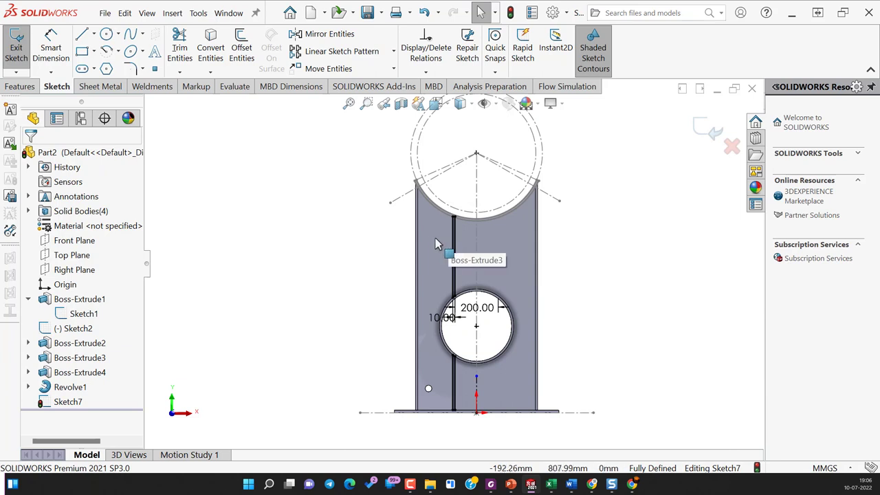
Mirror the rib's lines and arcs about the centreline and exit Sketch7.
{"action": "mouse_move", "coordinate": [347, 167]}
{"action": "left_mouse_down"}
{"action": "mouse_move", "coordinate": [430, 401]}
{"action": "mouse_move", "coordinate": [468, 443]}
{"action": "left_mouse_up"}
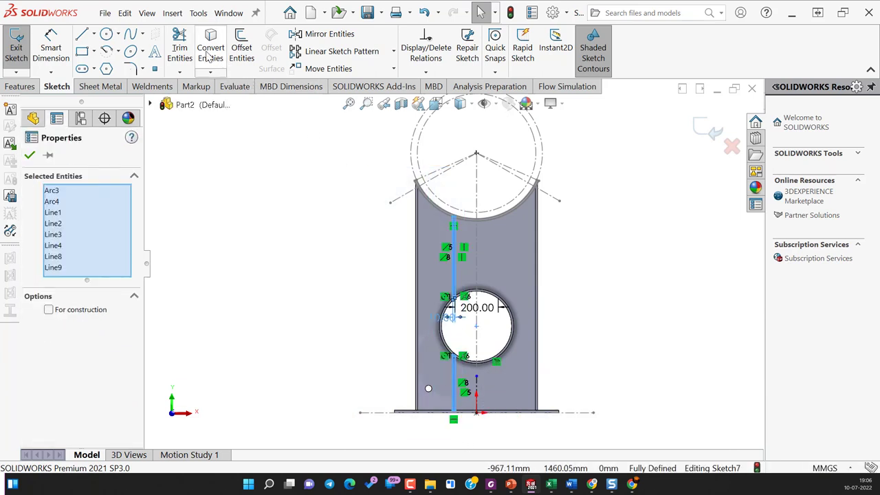
{"action": "left_click", "coordinate": [324, 34]}
{"action": "left_click", "coordinate": [76, 390]}
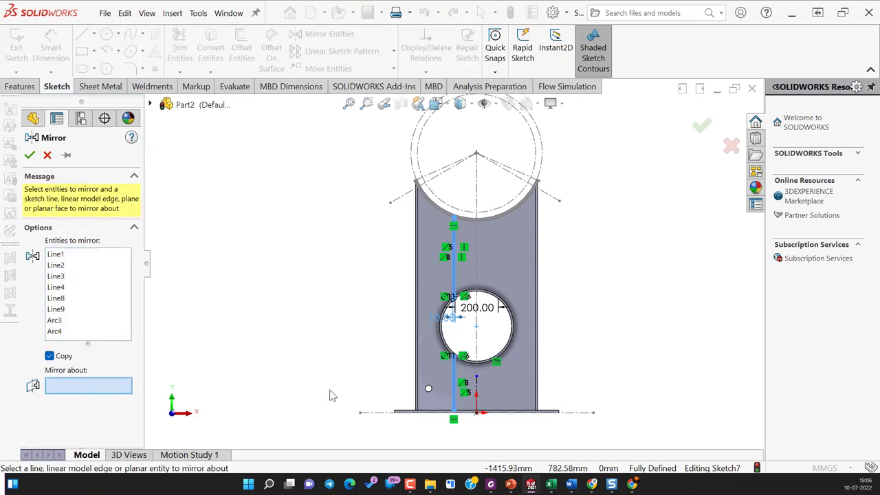
{"action": "scroll", "coordinate": [460, 347], "scroll_direction": "down", "scroll_amount": 2}
{"action": "scroll", "coordinate": [461, 347], "scroll_direction": "down", "scroll_amount": 3}
{"action": "left_click", "coordinate": [460, 345]}
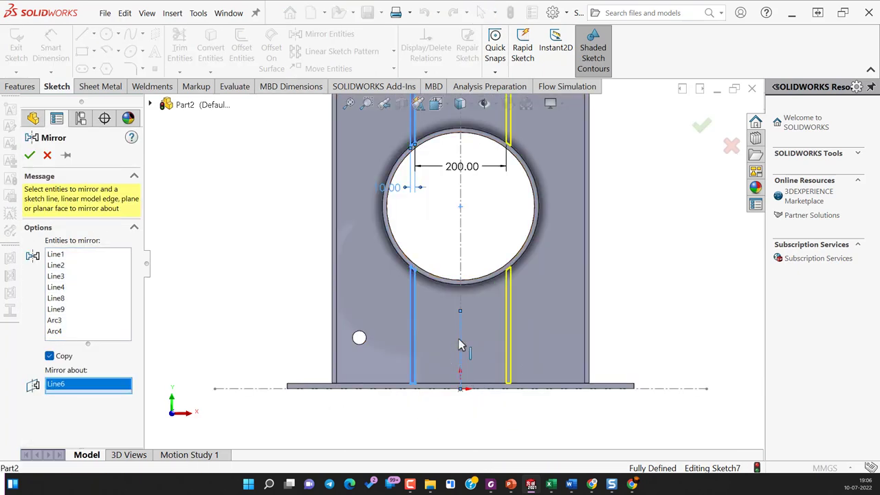
{"action": "left_click", "coordinate": [29, 156]}
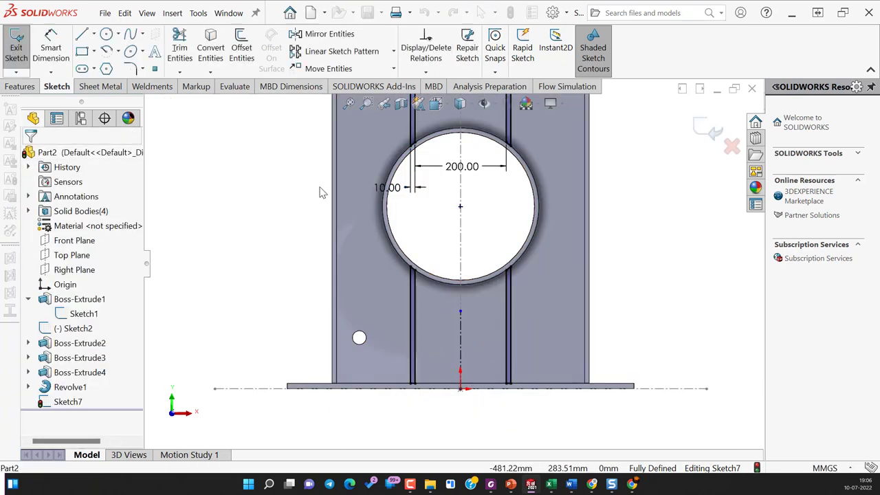
{"action": "left_click", "coordinate": [708, 135]}
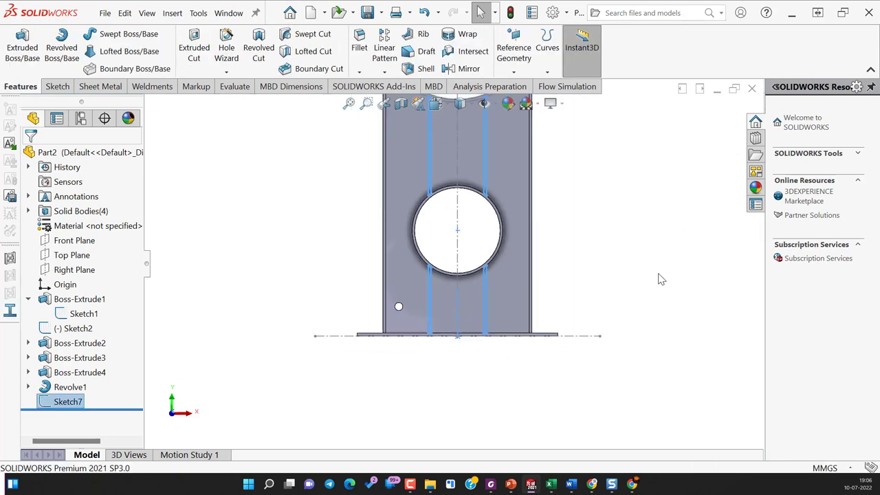
Extrude Sketch7's two ribs with Up To Surface, ending at the ring's rim face.
{"action": "key", "text": "ctrl+7"}
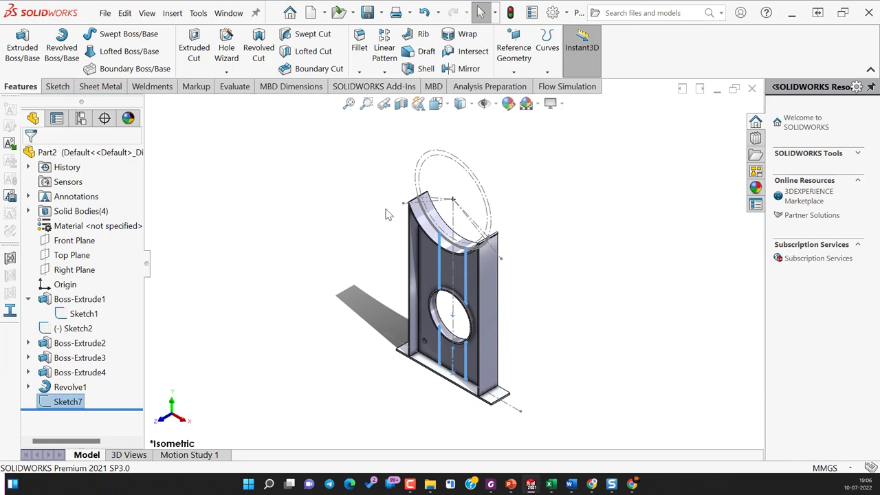
{"action": "scroll", "coordinate": [451, 289], "scroll_direction": "down", "scroll_amount": 2}
{"action": "scroll", "coordinate": [448, 289], "scroll_direction": "down", "scroll_amount": 3}
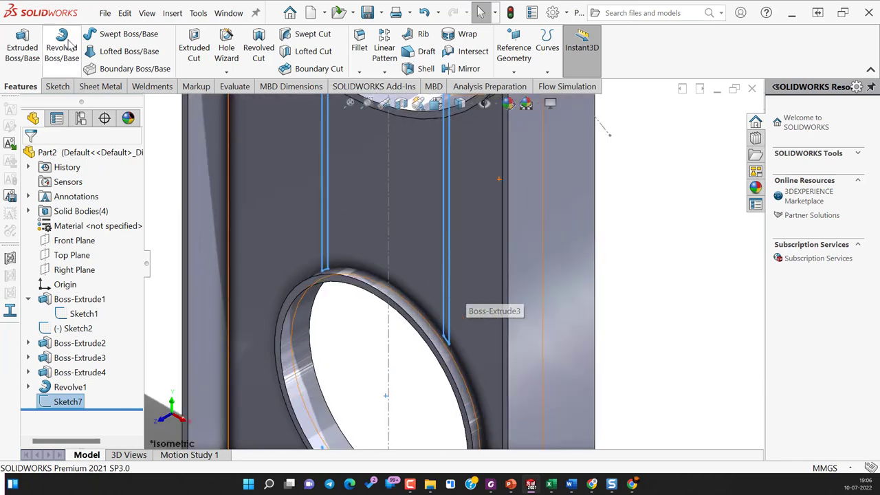
{"action": "left_click", "coordinate": [22, 45]}
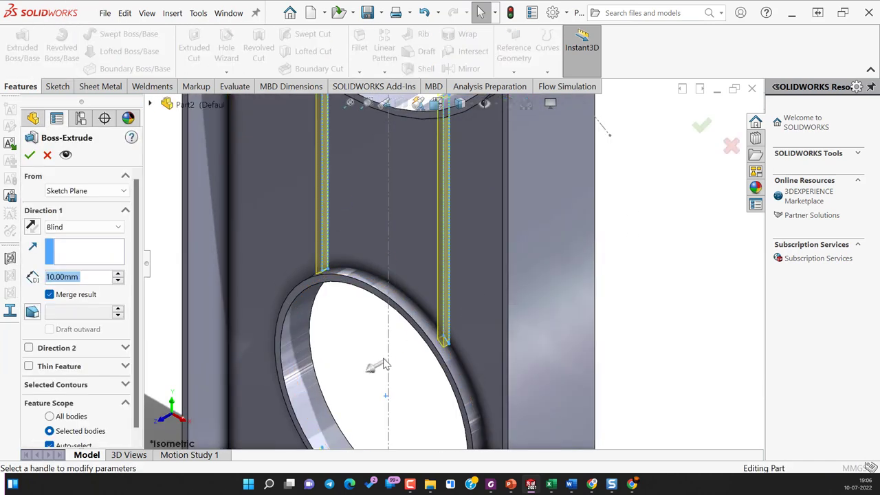
{"action": "left_click", "coordinate": [65, 227]}
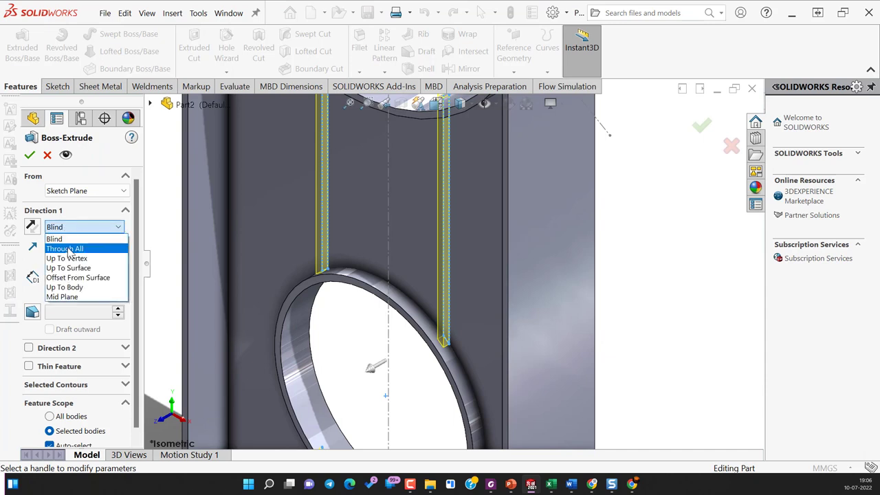
{"action": "left_click", "coordinate": [72, 271]}
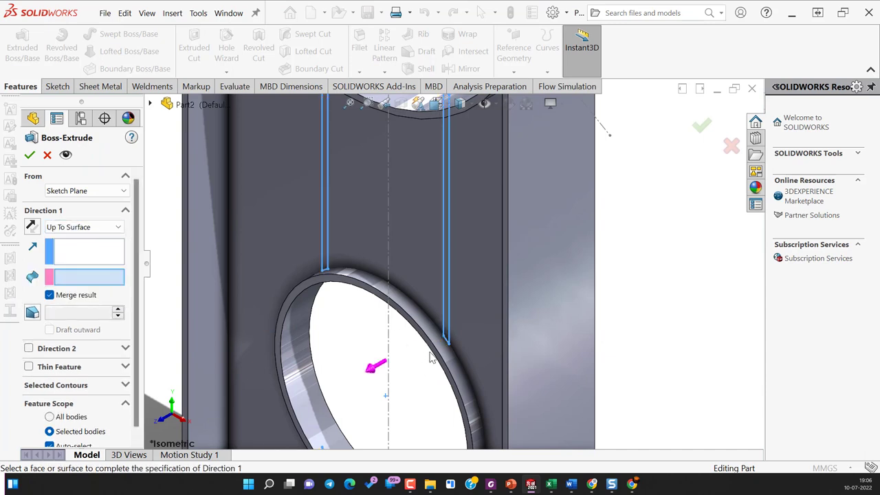
{"action": "left_click", "coordinate": [435, 355]}
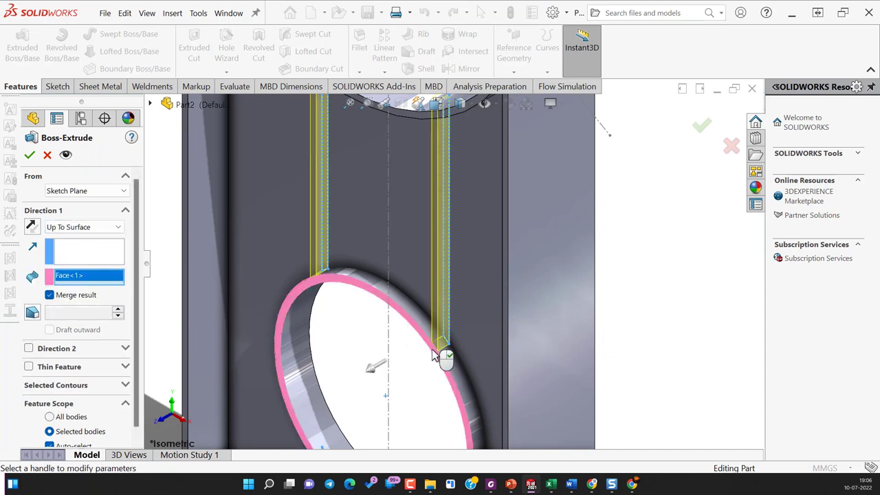
{"action": "left_click", "coordinate": [30, 155]}
Fit the part, check the new extrusion's sketch dimensions, and return to the isometric view.
{"action": "scroll", "coordinate": [481, 309], "scroll_direction": "up", "scroll_amount": 2}
{"action": "key", "text": "f"}
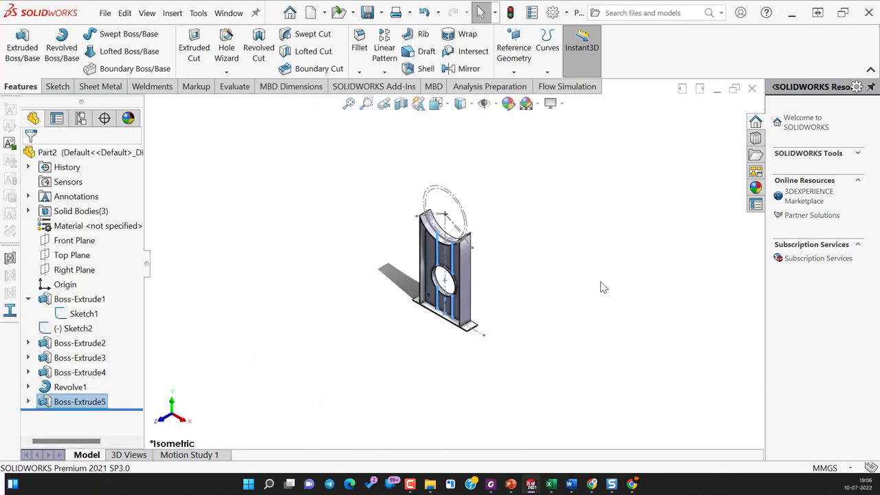
{"action": "middle_click_drag", "start_coordinate": [601, 287], "coordinate": [571, 235]}
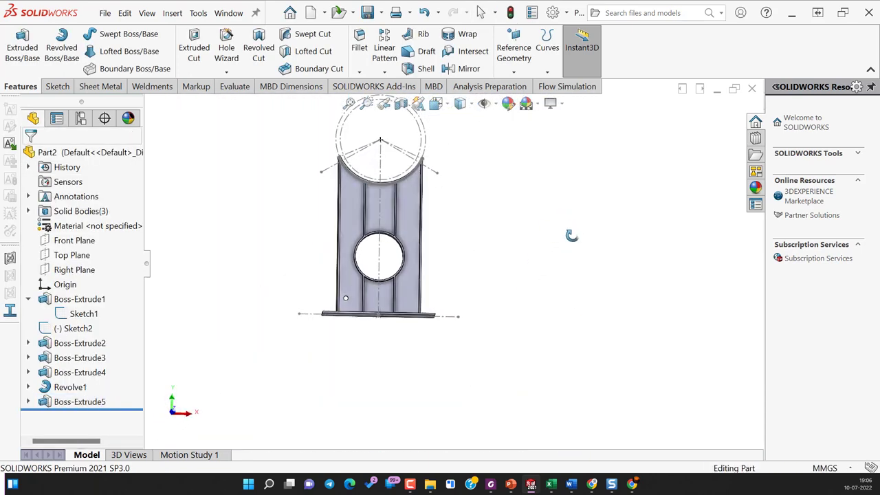
{"action": "left_click", "coordinate": [80, 401]}
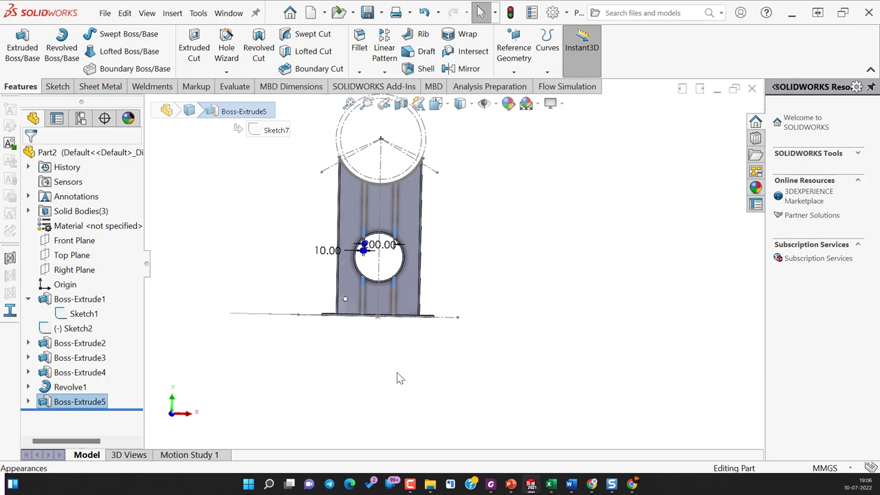
{"action": "middle_click_drag", "start_coordinate": [399, 378], "coordinate": [328, 395]}
{"action": "key", "text": "ctrl+7"}
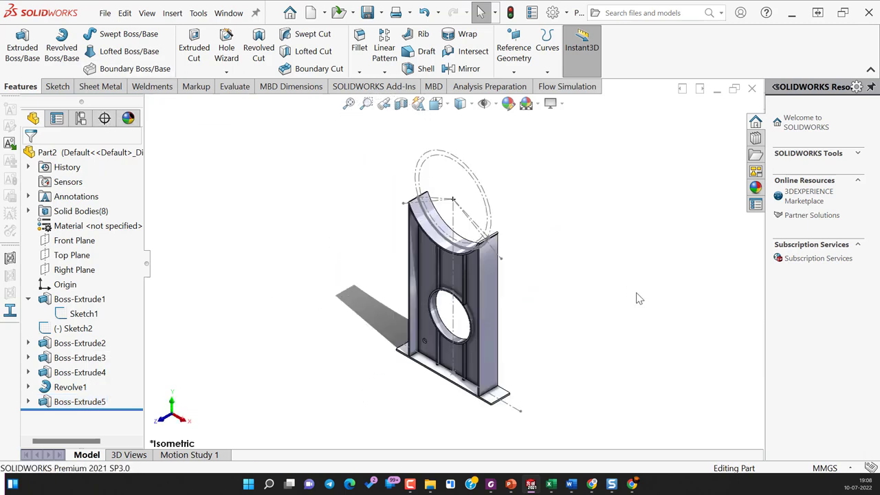
Save the part as 'Saddle Design' in a new 'Pressure vessel Modeling' folder under Design Hub.
{"action": "key", "text": "ctrl+s"}
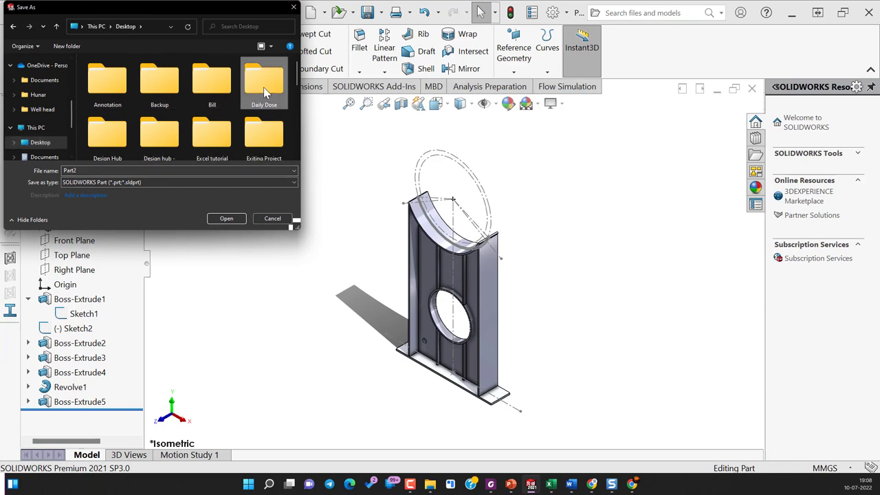
{"action": "double_click", "coordinate": [262, 110]}
{"action": "left_click", "coordinate": [56, 26]}
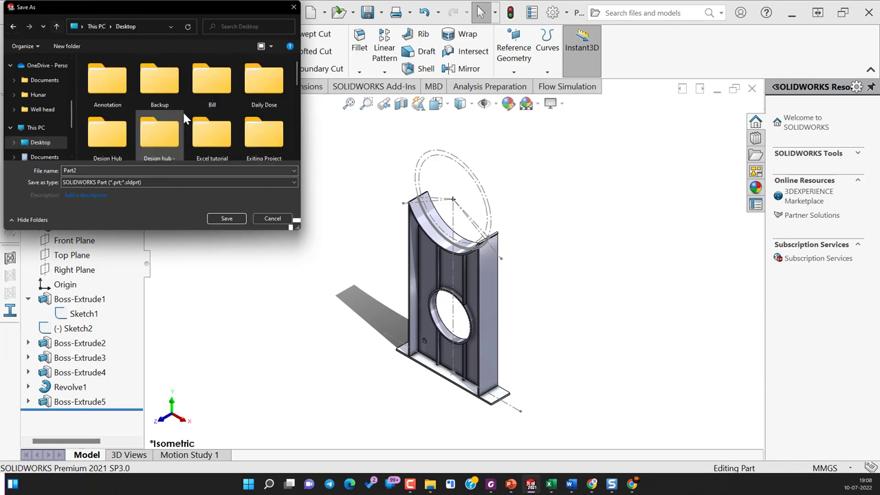
{"action": "scroll", "coordinate": [172, 127], "scroll_direction": "down", "scroll_amount": 1}
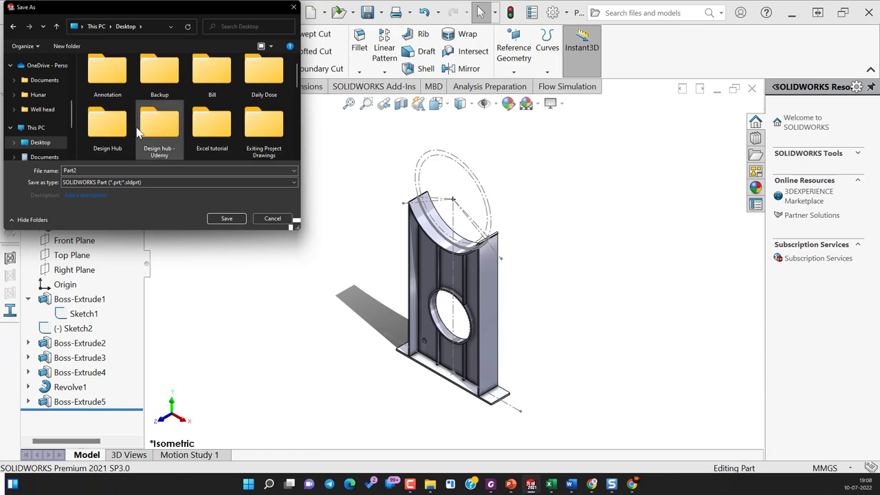
{"action": "left_click", "coordinate": [102, 131]}
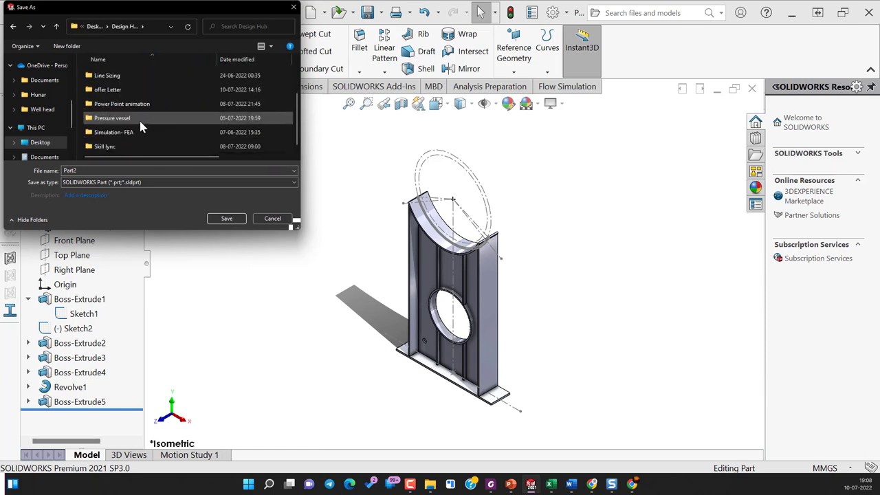
{"action": "double_click", "coordinate": [141, 121]}
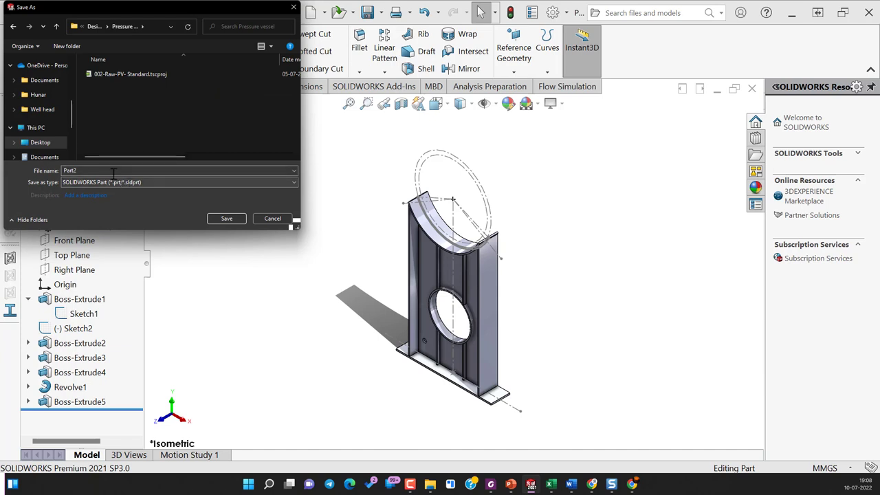
{"action": "left_click", "coordinate": [58, 29]}
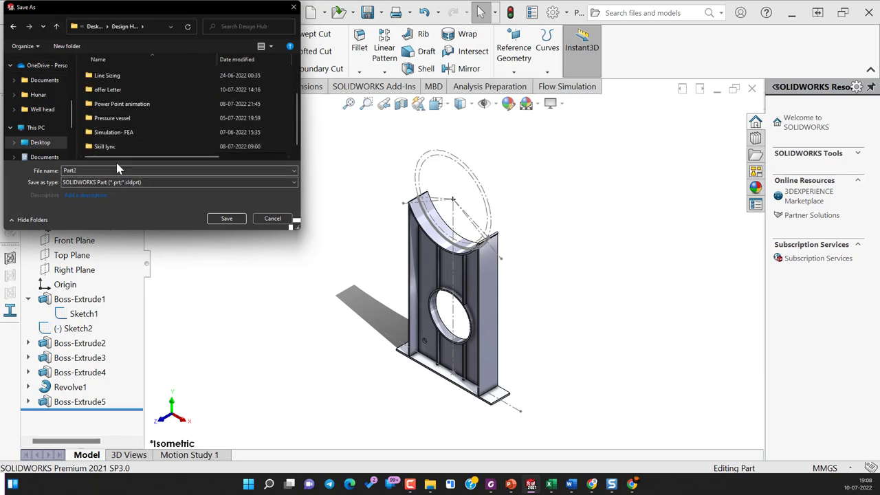
{"action": "left_click", "coordinate": [62, 47]}
{"action": "type", "text": "Pressure vessel Modeling"}
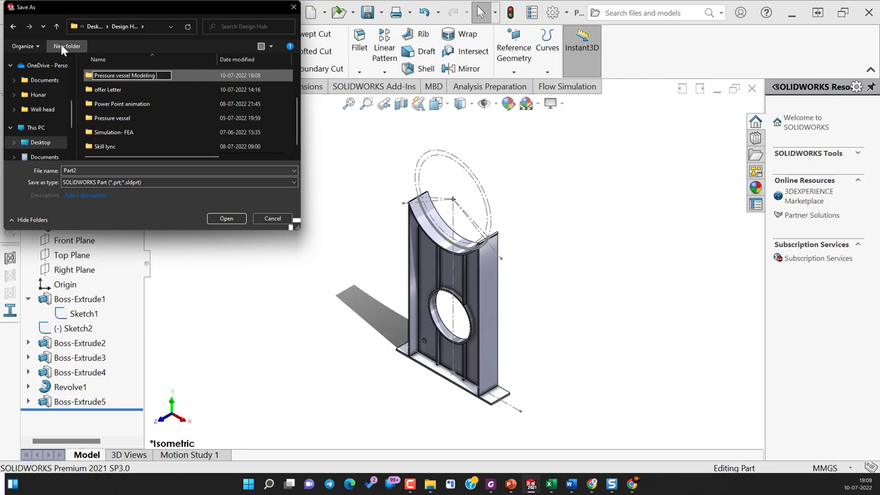
{"action": "key", "text": "Return"}
{"action": "key", "text": "Return"}
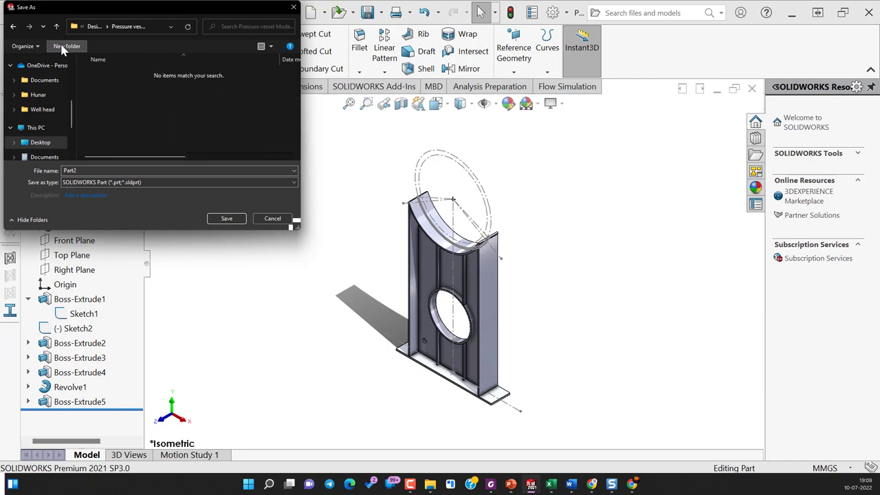
{"action": "type", "text": "Saddle Design"}
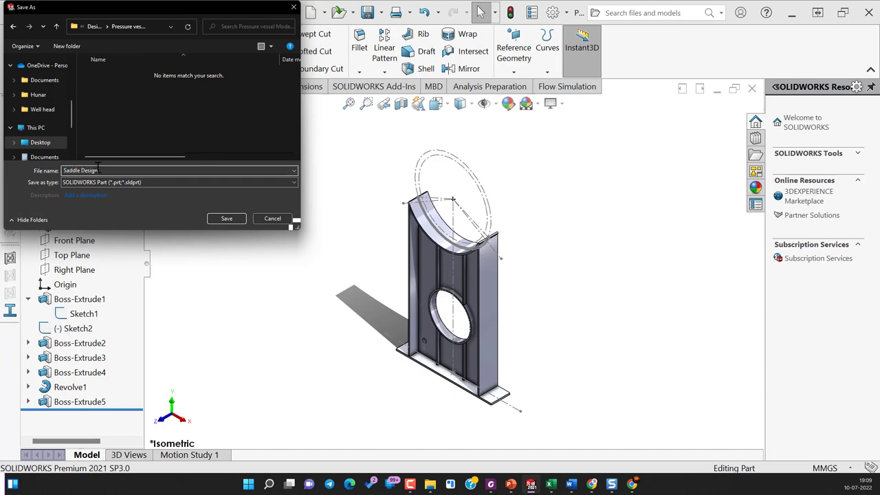
{"action": "key", "text": "Return"}
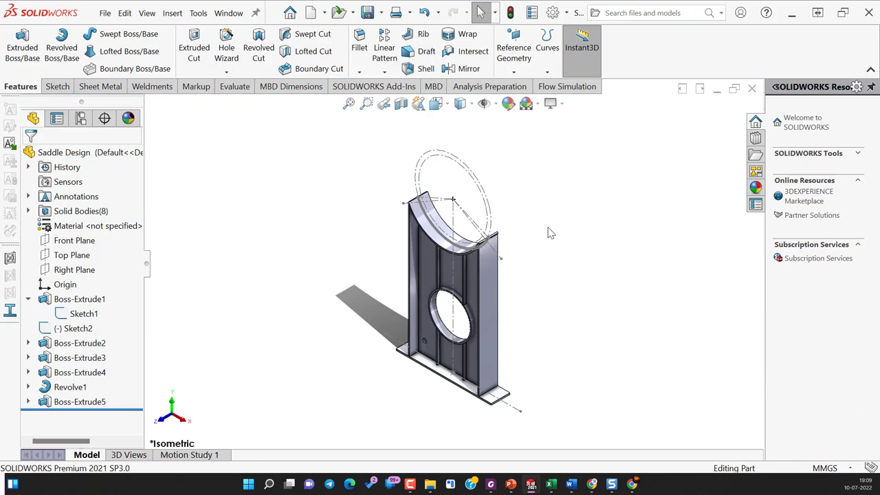
Start a new sketch on the stiffener plate face, viewed head-on.
{"action": "scroll", "coordinate": [595, 289], "scroll_direction": "down", "scroll_amount": 2}
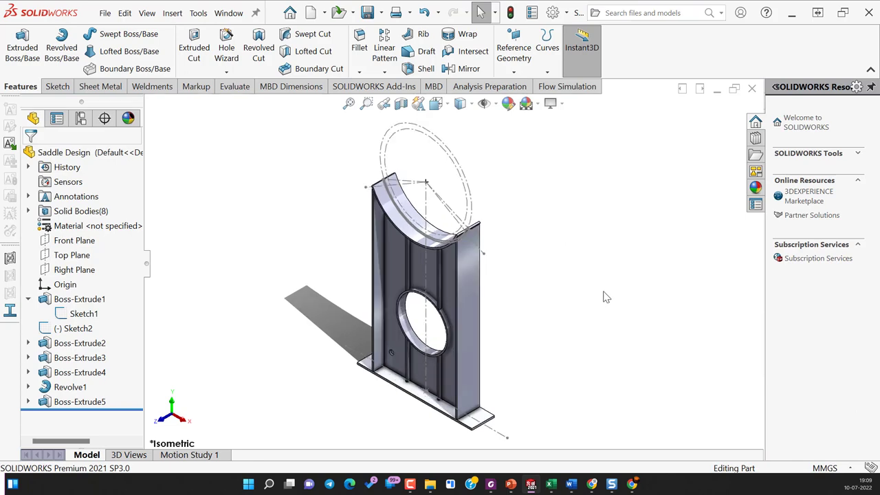
{"action": "mouse_move", "coordinate": [565, 327]}
{"action": "middle_mouse_down"}
{"action": "mouse_move", "coordinate": [655, 350]}
{"action": "mouse_move", "coordinate": [592, 410]}
{"action": "middle_mouse_up"}
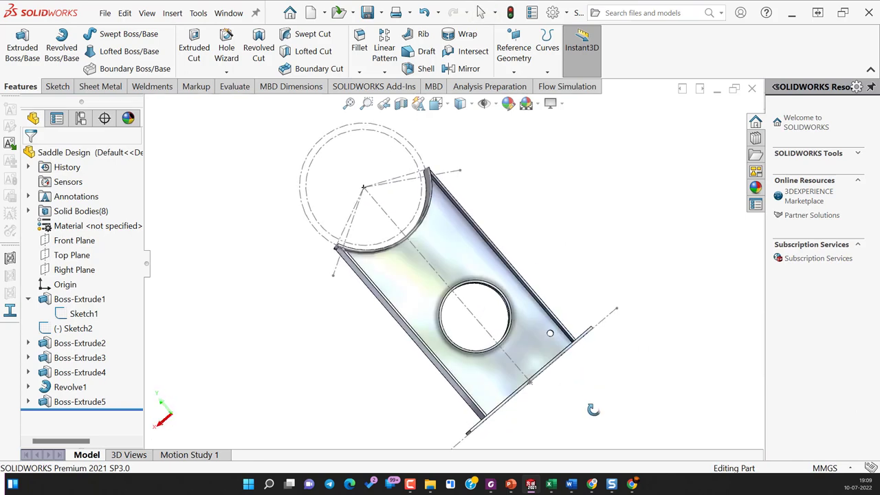
{"action": "left_click", "coordinate": [527, 336]}
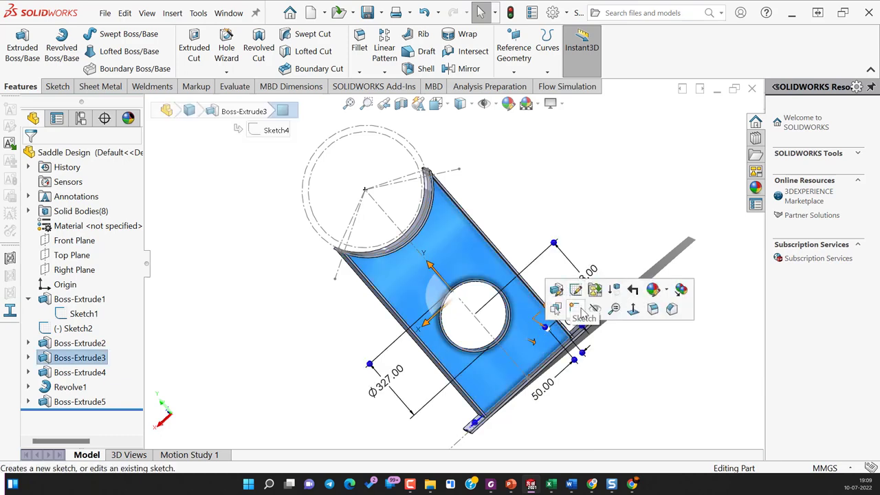
{"action": "left_click", "coordinate": [583, 311]}
{"action": "key", "text": "ctrl+8"}
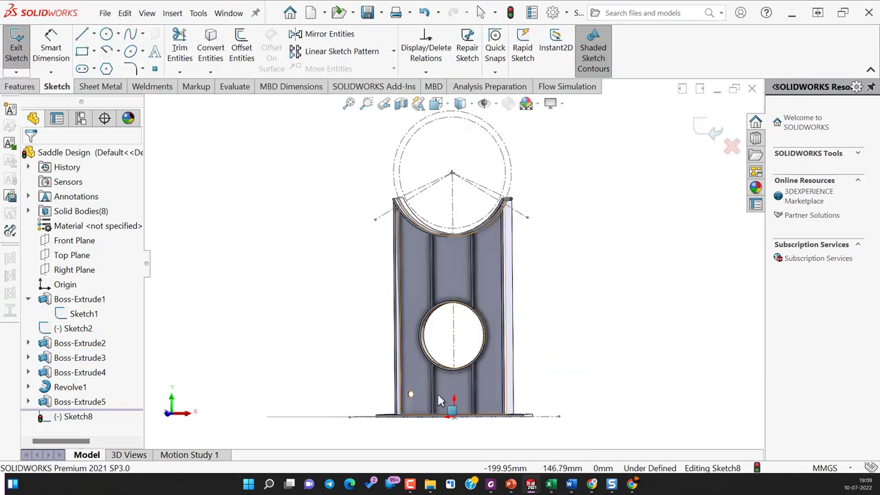
Convert the rib faces on both sides of the opening into sketch lines.
{"action": "scroll", "coordinate": [440, 401], "scroll_direction": "down", "scroll_amount": 10}
{"action": "left_click", "coordinate": [703, 334]}
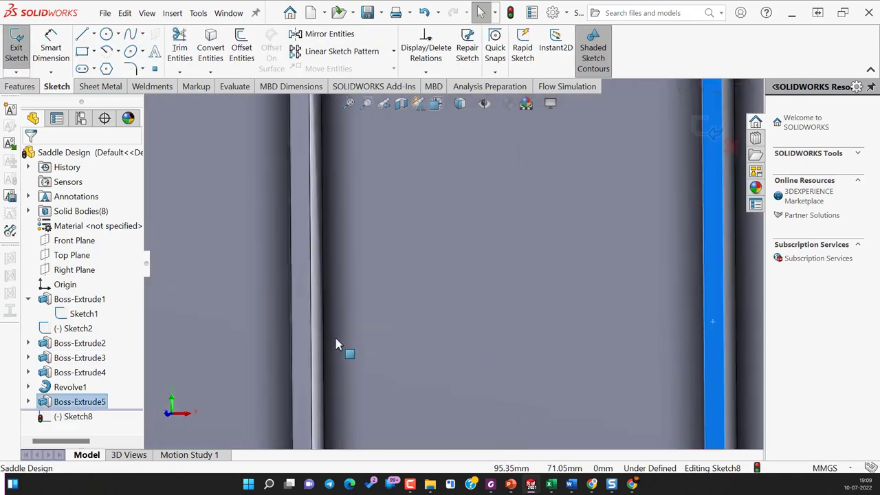
{"action": "scroll", "coordinate": [305, 348], "scroll_direction": "up", "scroll_amount": 3}
{"action": "scroll", "coordinate": [468, 211], "scroll_direction": "up", "scroll_amount": 4}
{"action": "scroll", "coordinate": [481, 158], "scroll_direction": "down", "scroll_amount": 4}
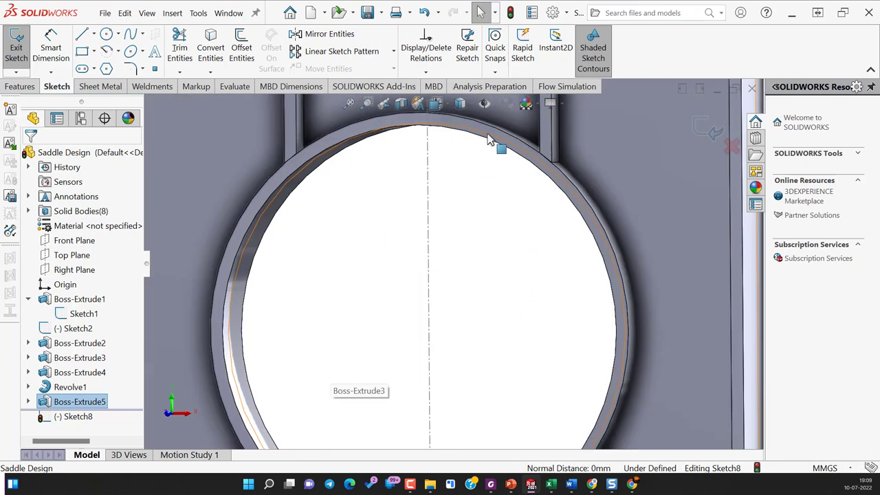
{"action": "left_click", "coordinate": [547, 138]}
{"action": "left_click", "coordinate": [290, 151], "text": "ctrl"}
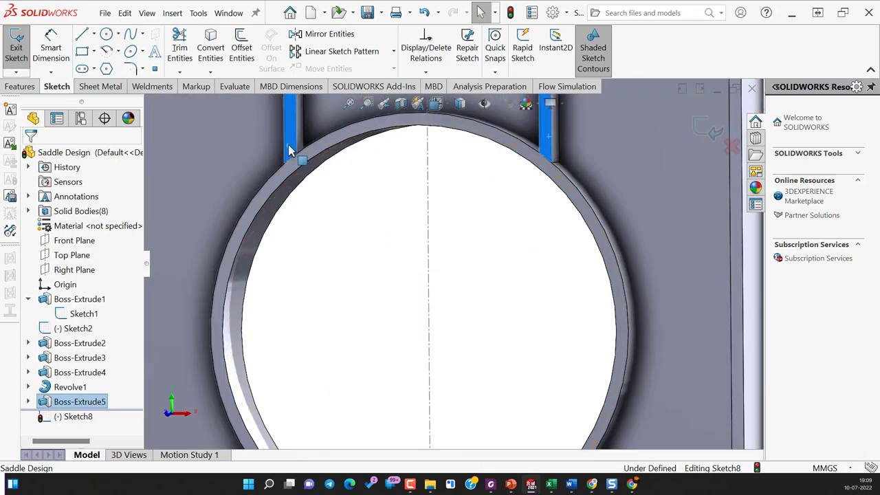
{"action": "left_click", "coordinate": [199, 60]}
{"action": "key", "text": "f"}
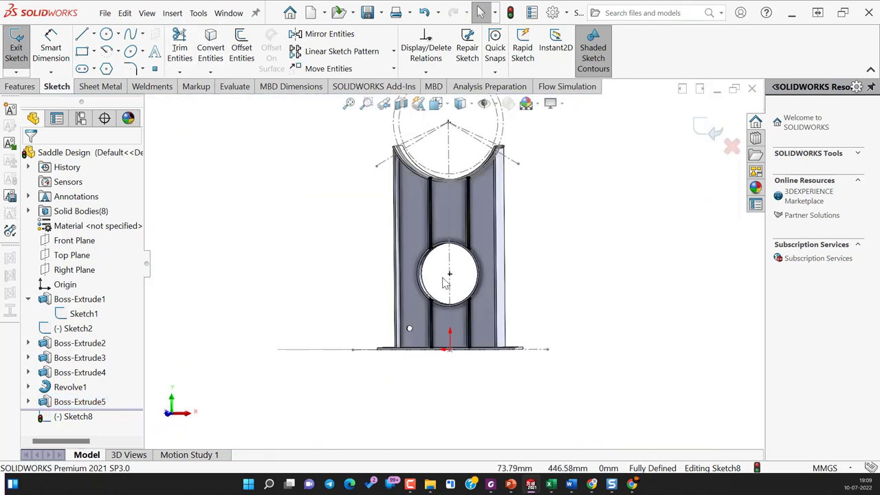
{"action": "middle_click_drag", "start_coordinate": [446, 281], "coordinate": [385, 279]}
Extrude Sketch8 with Up To Surface, ending at the opening's rim face.
{"action": "left_click", "coordinate": [20, 85]}
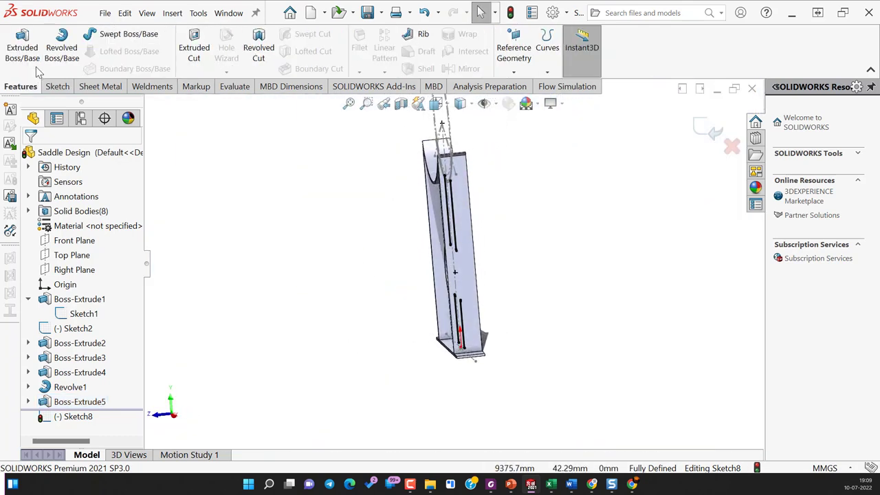
{"action": "left_click", "coordinate": [31, 55]}
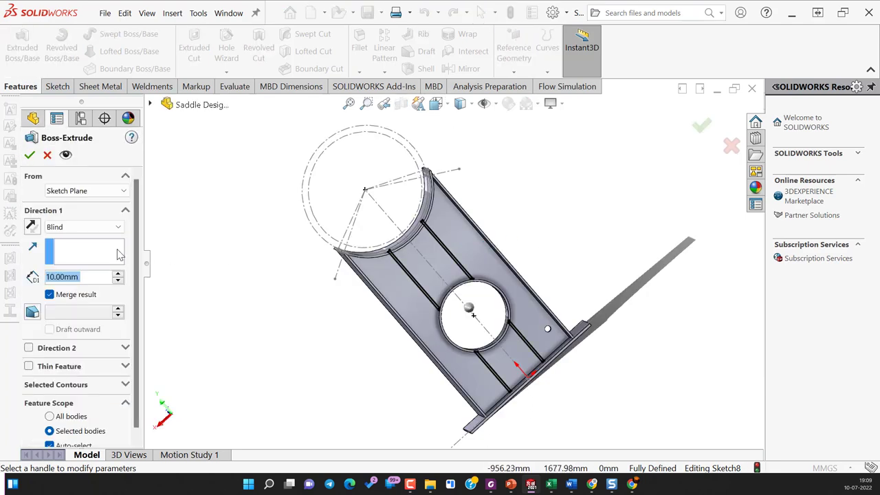
{"action": "left_click", "coordinate": [83, 227]}
{"action": "left_click", "coordinate": [69, 267]}
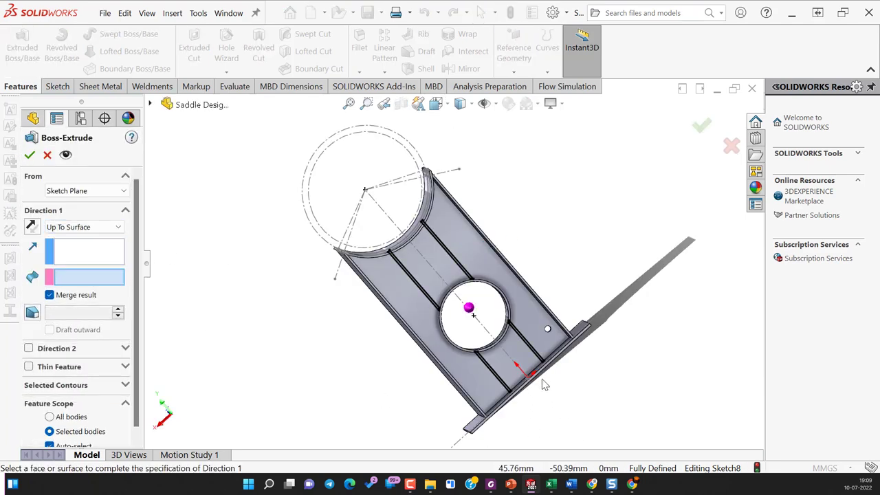
{"action": "scroll", "coordinate": [374, 298], "scroll_direction": "down", "scroll_amount": 5}
{"action": "scroll", "coordinate": [358, 295], "scroll_direction": "down", "scroll_amount": 5}
{"action": "left_click", "coordinate": [371, 305]}
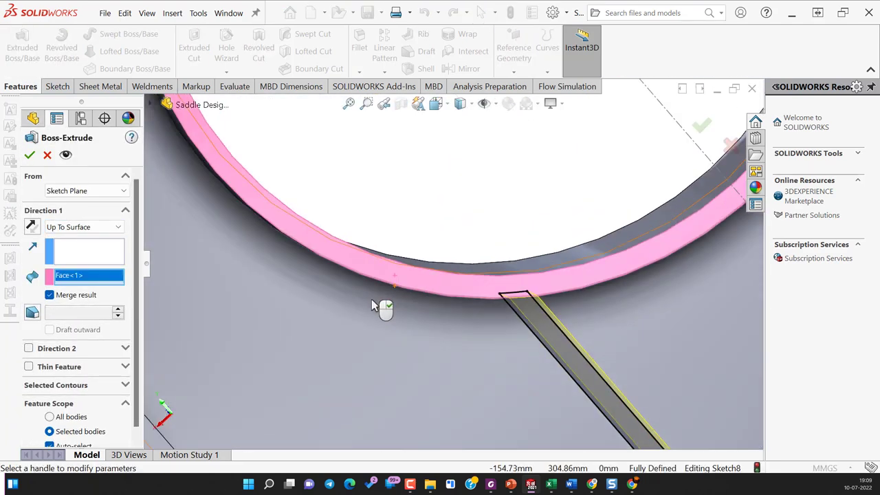
{"action": "scroll", "coordinate": [372, 305], "scroll_direction": "up", "scroll_amount": 5}
{"action": "left_click", "coordinate": [29, 155]}
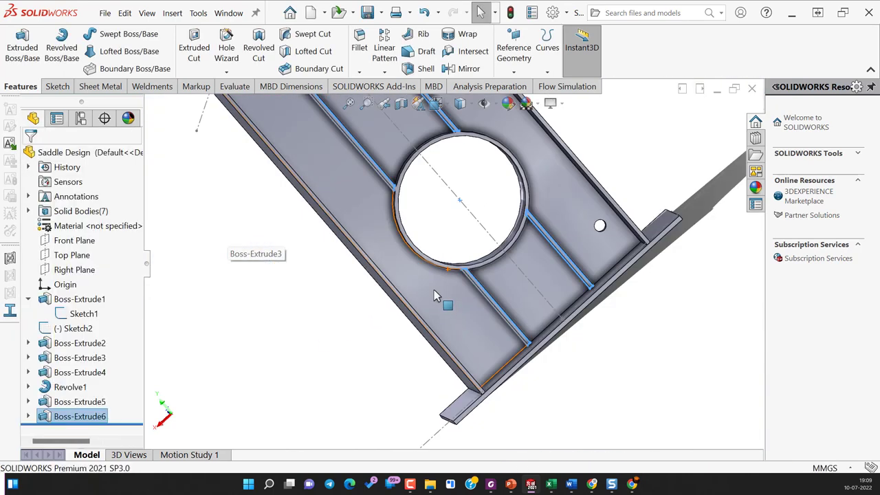
Return to the isometric view and zoom in on the end of the base plate.
{"action": "scroll", "coordinate": [433, 290], "scroll_direction": "up", "scroll_amount": 2}
{"action": "middle_click_drag", "start_coordinate": [621, 373], "coordinate": [684, 350]}
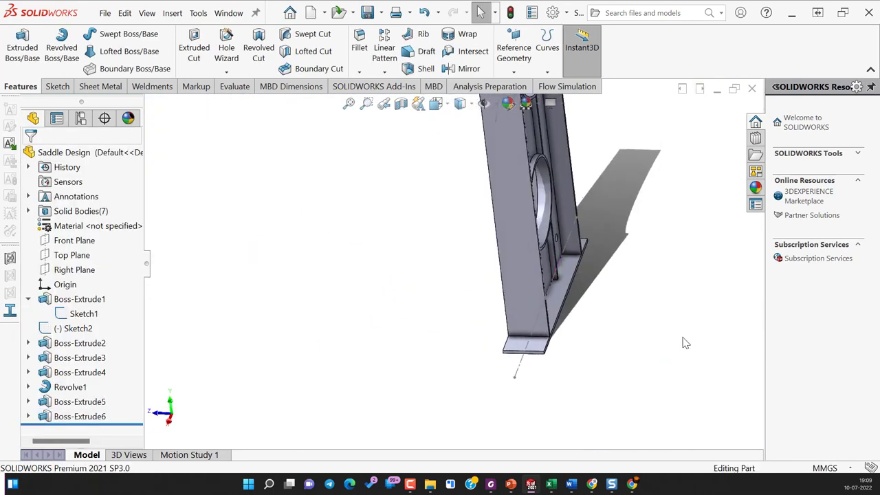
{"action": "key", "text": "ctrl+7"}
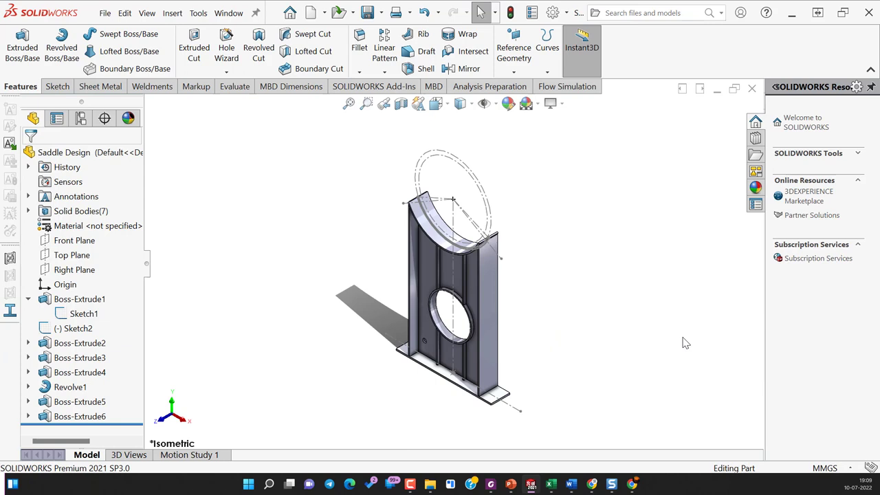
{"action": "scroll", "coordinate": [581, 365], "scroll_direction": "down", "scroll_amount": 2}
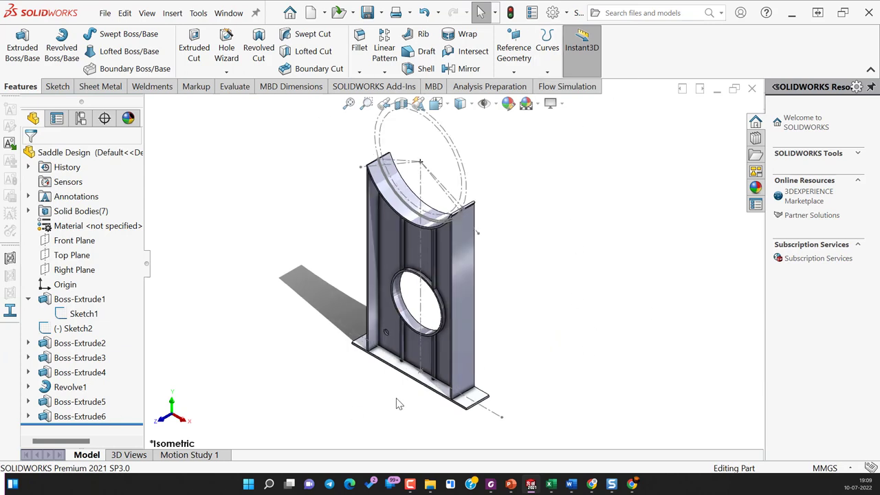
{"action": "scroll", "coordinate": [467, 407], "scroll_direction": "down", "scroll_amount": 4}
Start a sketch on the base plate's top face and draw two circles.
{"action": "left_click", "coordinate": [507, 360]}
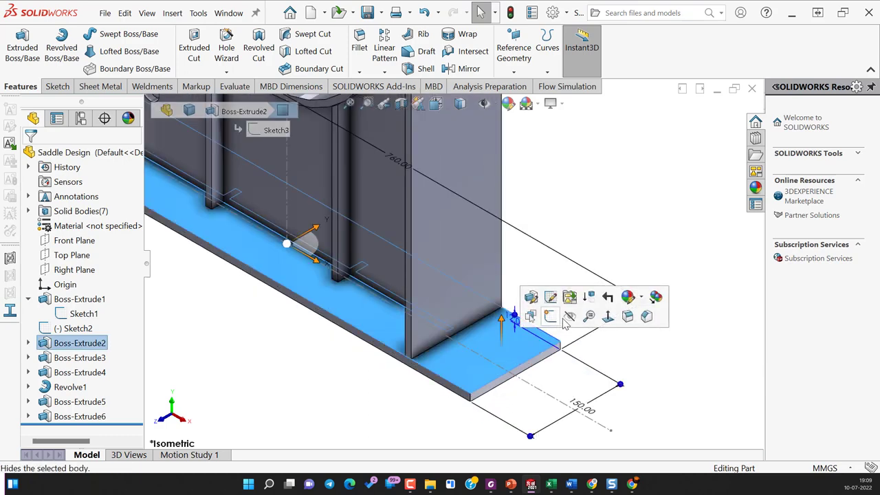
{"action": "left_click", "coordinate": [556, 322]}
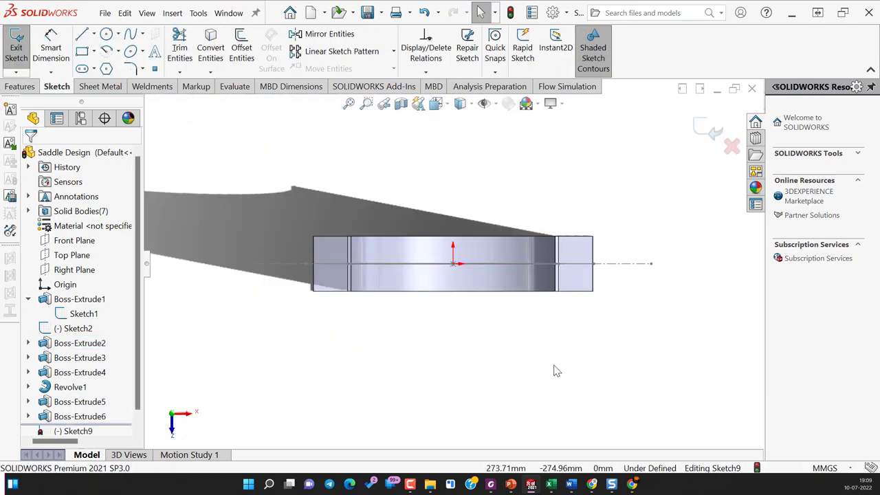
{"action": "left_click", "coordinate": [108, 36]}
{"action": "left_click", "coordinate": [335, 263]}
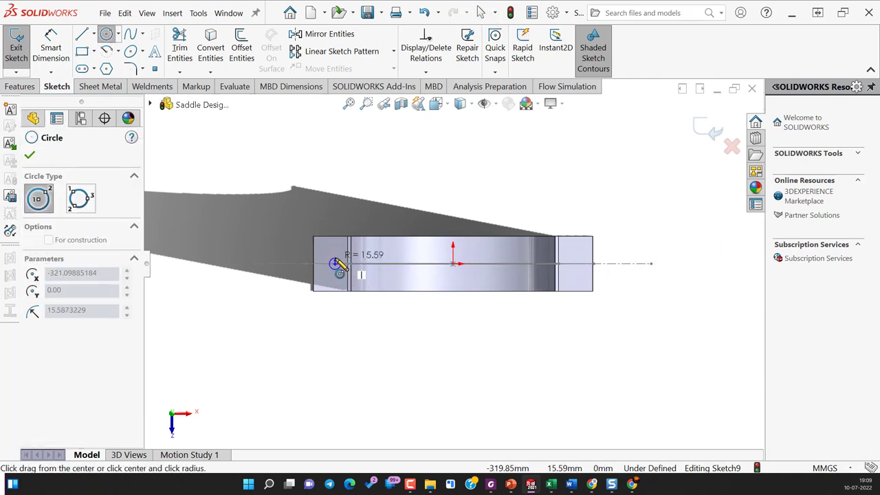
{"action": "left_click", "coordinate": [340, 265]}
{"action": "left_click", "coordinate": [578, 263]}
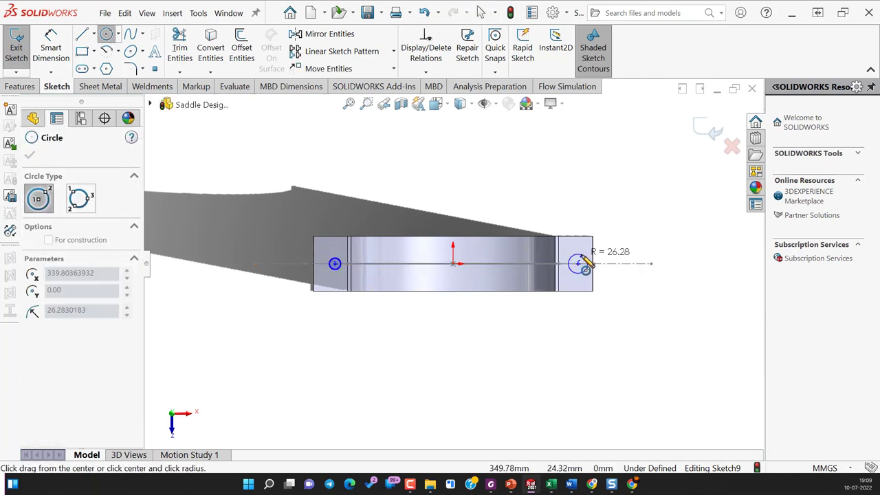
{"action": "left_click", "coordinate": [589, 266]}
Dimension the circle centres 666 mm apart.
{"action": "key", "text": "Escape"}
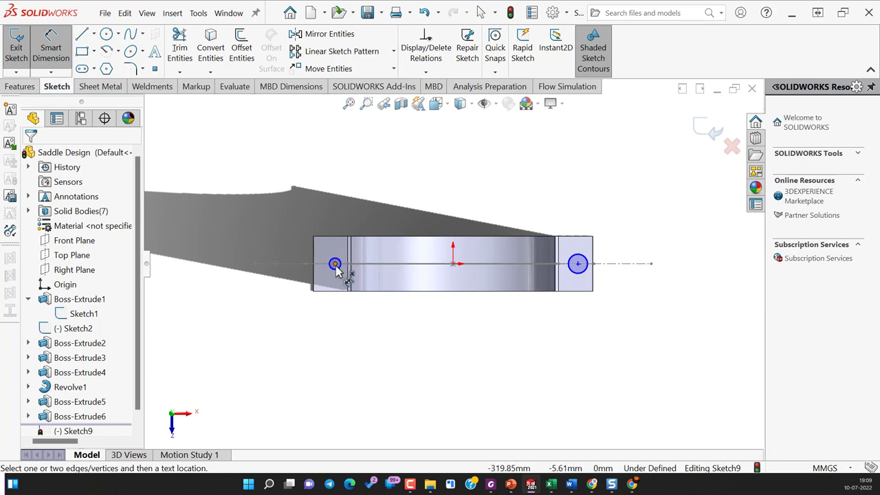
{"action": "left_click", "coordinate": [337, 264]}
{"action": "left_click", "coordinate": [578, 265]}
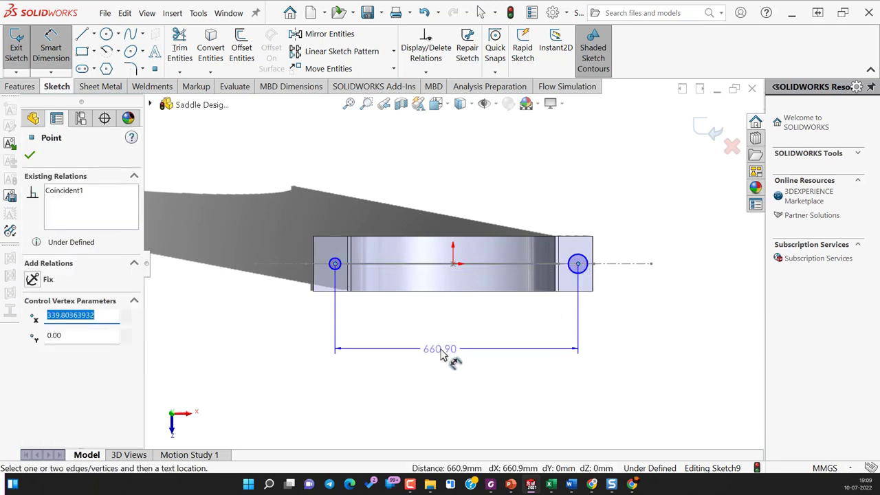
{"action": "left_click", "coordinate": [465, 376]}
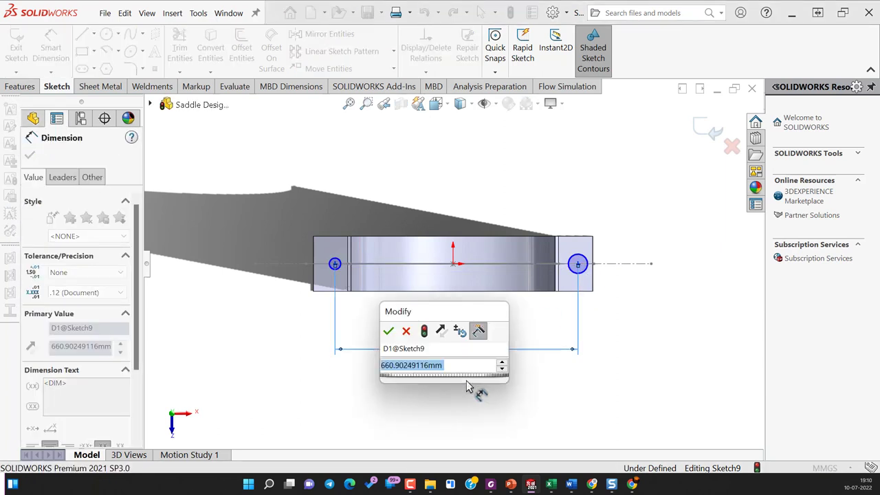
{"action": "type", "text": "666"}
{"action": "key", "text": "Return"}
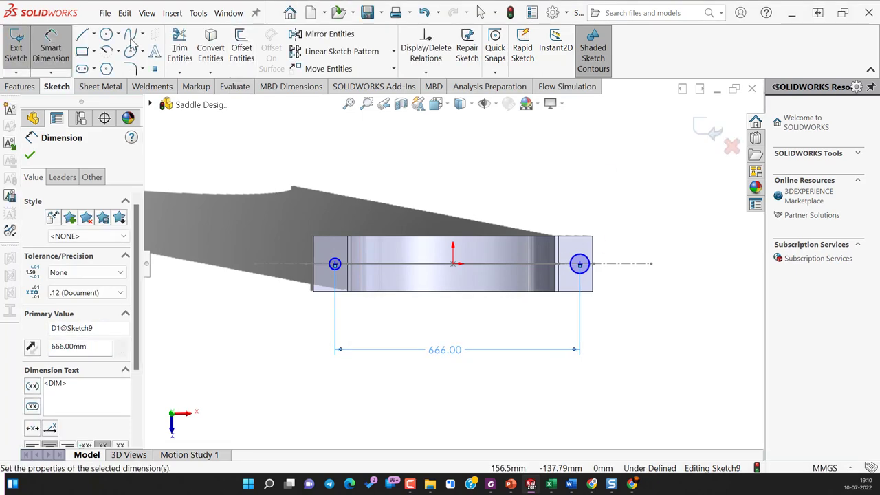
Draw a vertical centreline from the origin and make the circle centres symmetric about it.
{"action": "left_click", "coordinate": [94, 34]}
{"action": "left_click", "coordinate": [113, 68]}
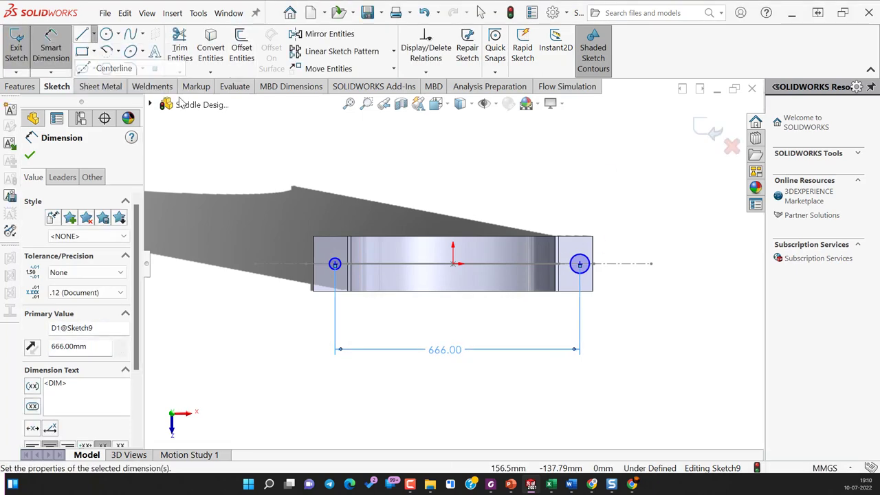
{"action": "left_click", "coordinate": [452, 264]}
{"action": "double_click", "coordinate": [452, 184]}
{"action": "key", "text": "Escape"}
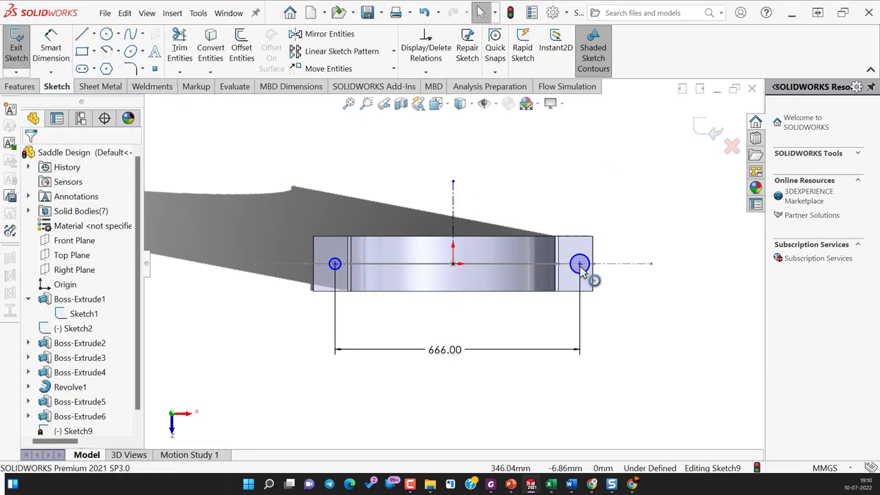
{"action": "left_click", "coordinate": [579, 265]}
{"action": "left_click", "coordinate": [336, 265], "text": "ctrl"}
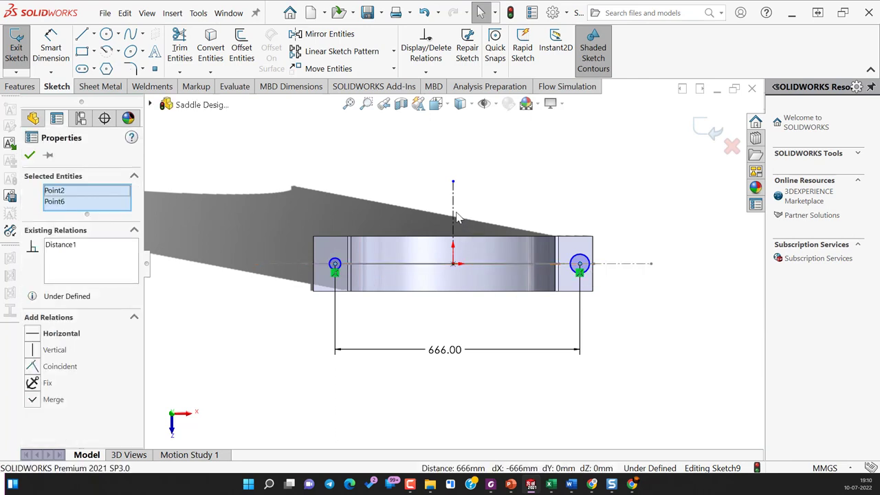
{"action": "left_click", "coordinate": [455, 214], "text": "ctrl"}
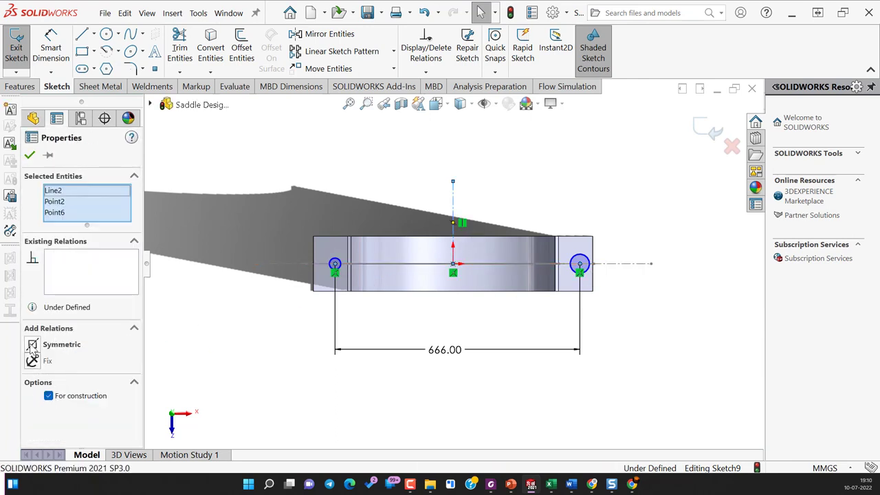
{"action": "left_click", "coordinate": [33, 346]}
{"action": "left_click", "coordinate": [29, 155]}
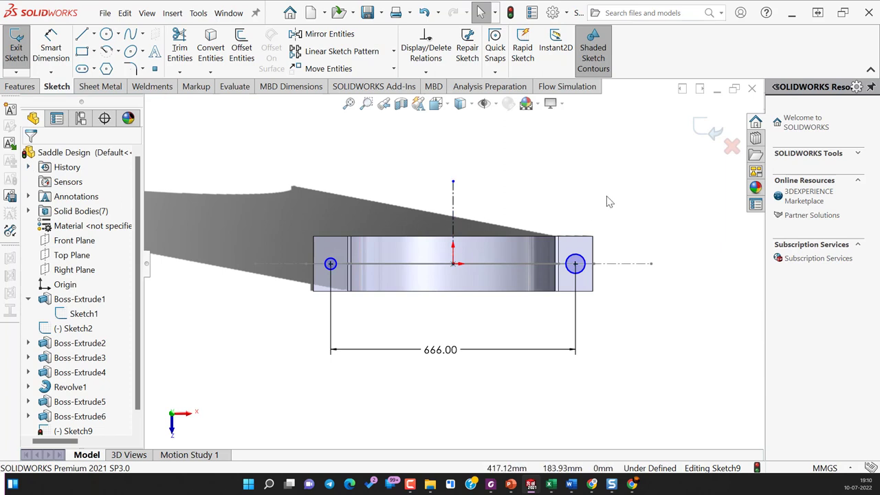
Add an Equal relation between the two circles.
{"action": "key", "text": "d"}
{"action": "key", "text": "Escape"}
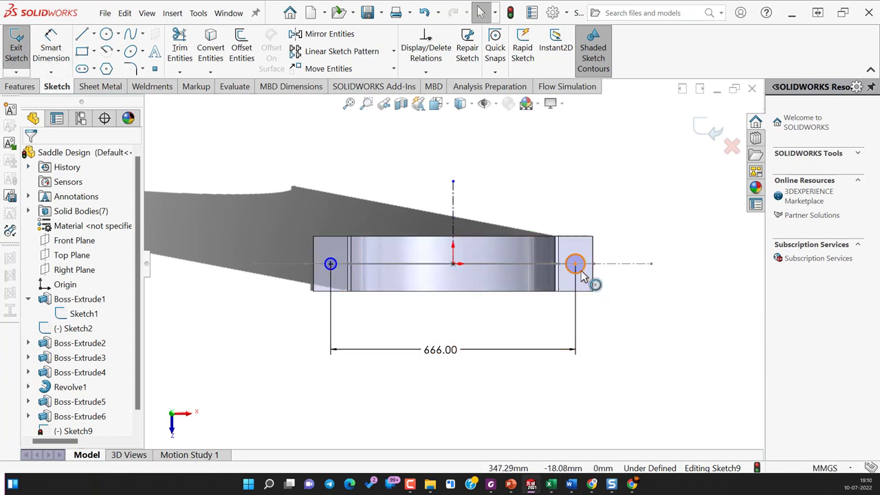
{"action": "left_click", "coordinate": [583, 273]}
{"action": "left_click", "coordinate": [333, 272], "text": "ctrl"}
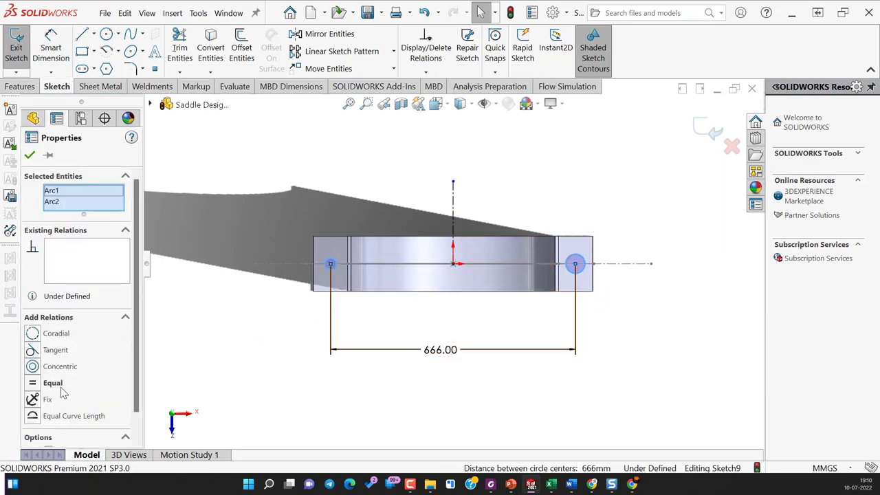
{"action": "left_click", "coordinate": [34, 385]}
{"action": "left_click", "coordinate": [30, 155]}
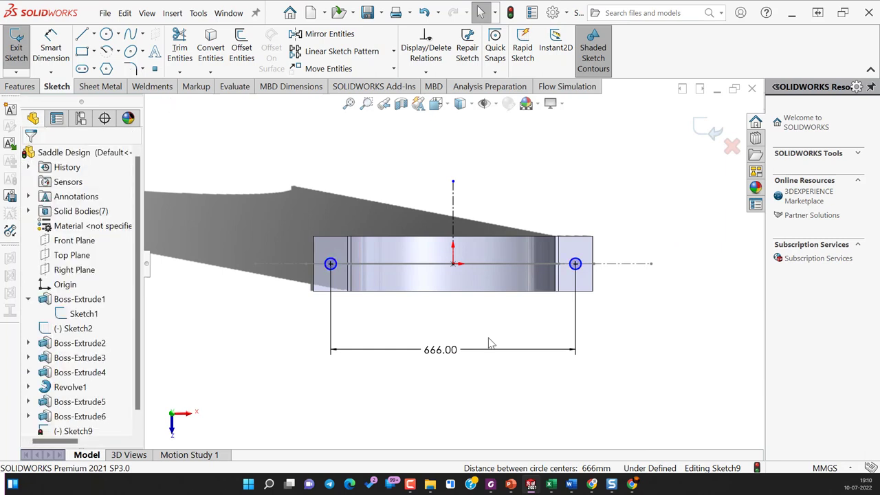
Dimension the right circle's diameter to 30 mm.
{"action": "key", "text": "d"}
{"action": "left_click", "coordinate": [579, 270]}
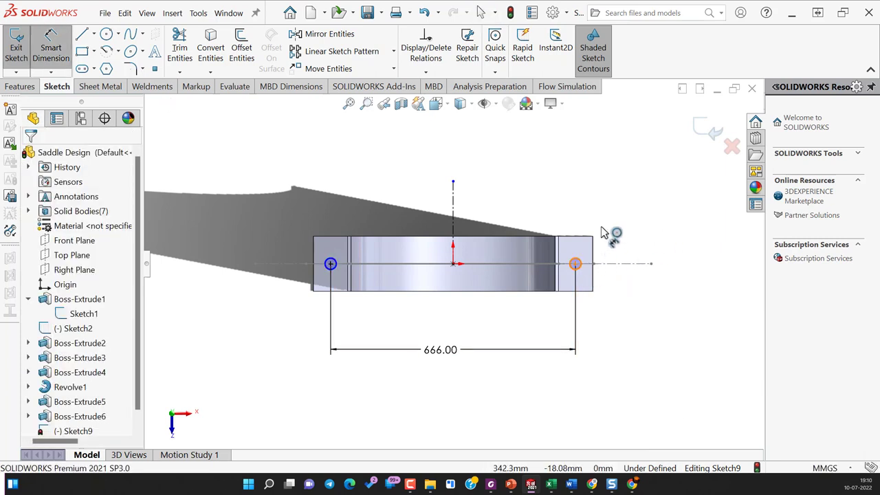
{"action": "left_click", "coordinate": [622, 246]}
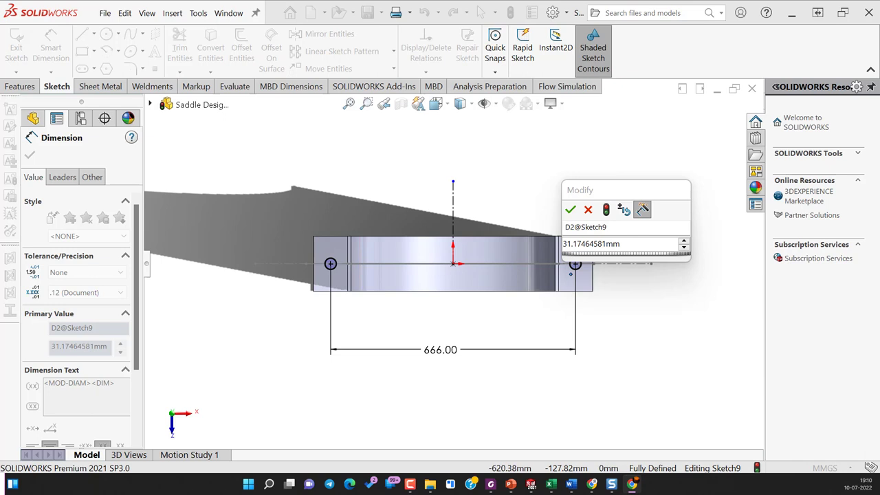
{"action": "left_click", "coordinate": [623, 253]}
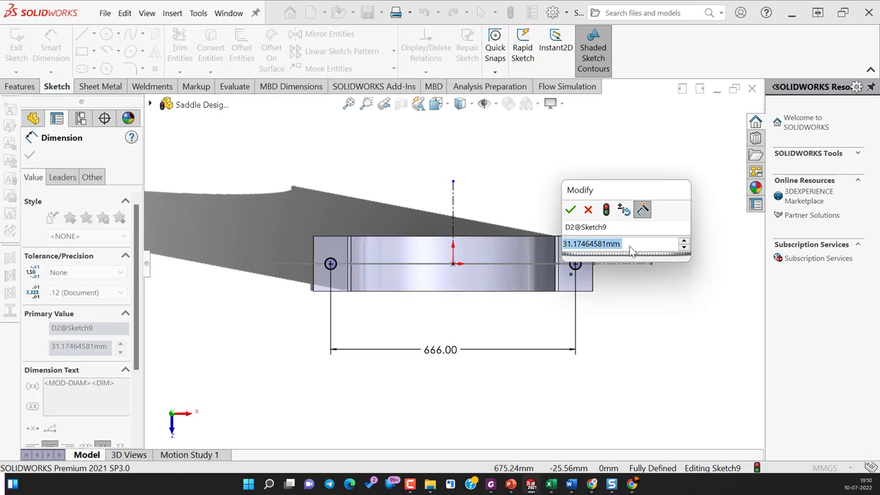
{"action": "type", "text": "30"}
{"action": "key", "text": "Return"}
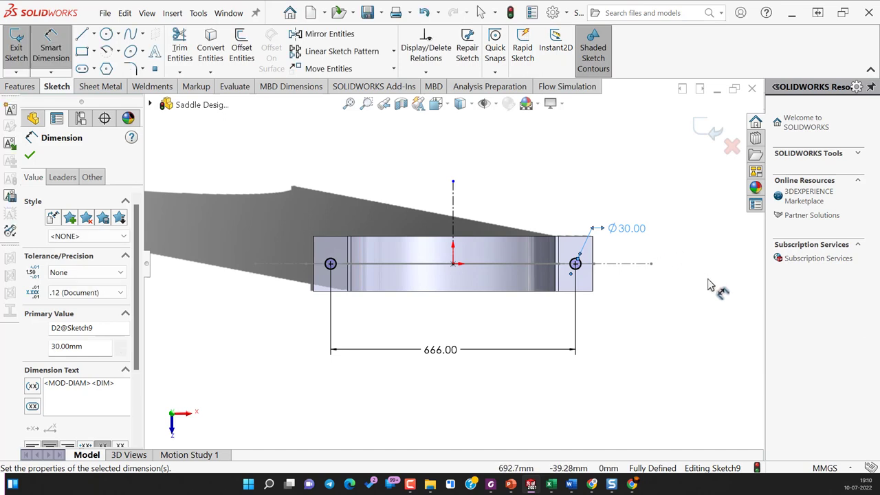
{"action": "left_click", "coordinate": [30, 157]}
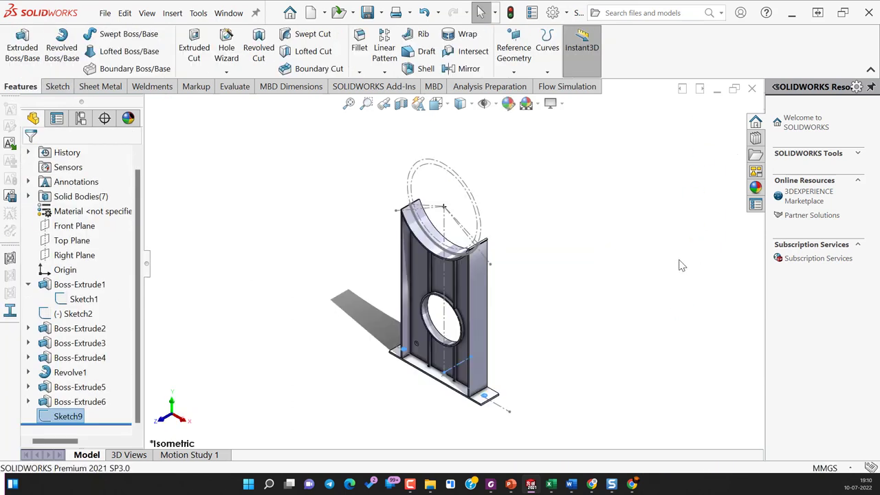
Cut Sketch9's two Ø30 bolt holes through the base plate using Up To Next.
{"action": "left_click", "coordinate": [193, 48]}
{"action": "scroll", "coordinate": [461, 422], "scroll_direction": "down", "scroll_amount": 3}
{"action": "scroll", "coordinate": [527, 367], "scroll_direction": "down", "scroll_amount": 2}
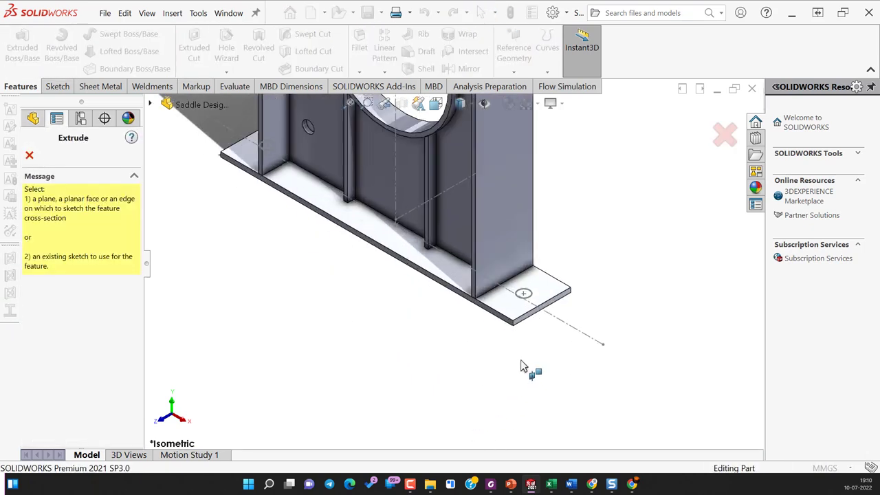
{"action": "scroll", "coordinate": [540, 224], "scroll_direction": "down", "scroll_amount": 2}
{"action": "left_click", "coordinate": [534, 215]}
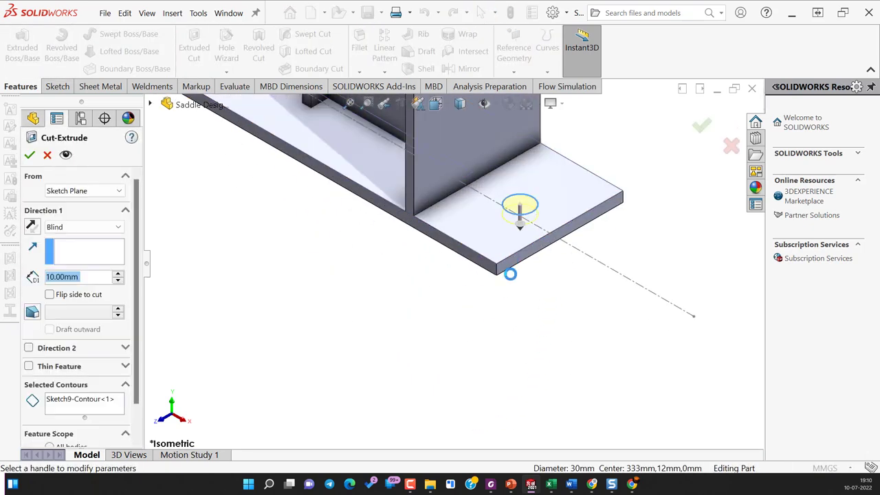
{"action": "left_click", "coordinate": [83, 227]}
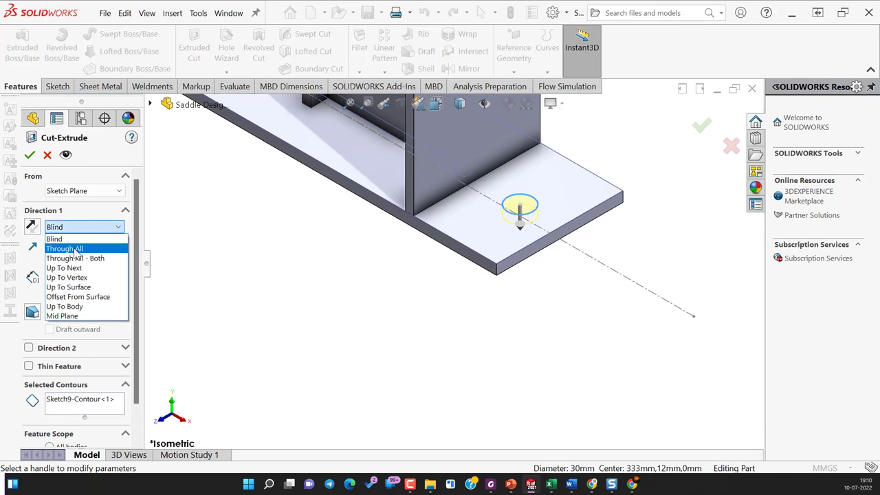
{"action": "left_click", "coordinate": [77, 274]}
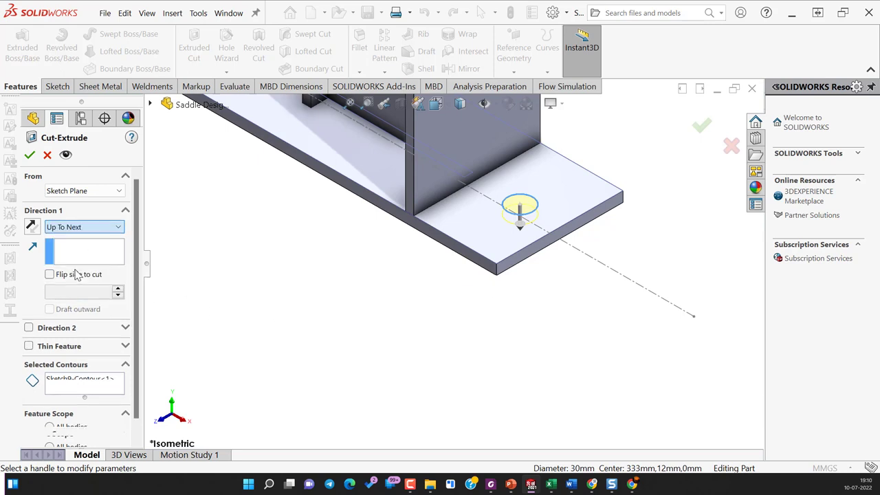
{"action": "left_click", "coordinate": [30, 154]}
{"action": "scroll", "coordinate": [481, 340], "scroll_direction": "up", "scroll_amount": 3}
{"action": "scroll", "coordinate": [519, 351], "scroll_direction": "up", "scroll_amount": 3}
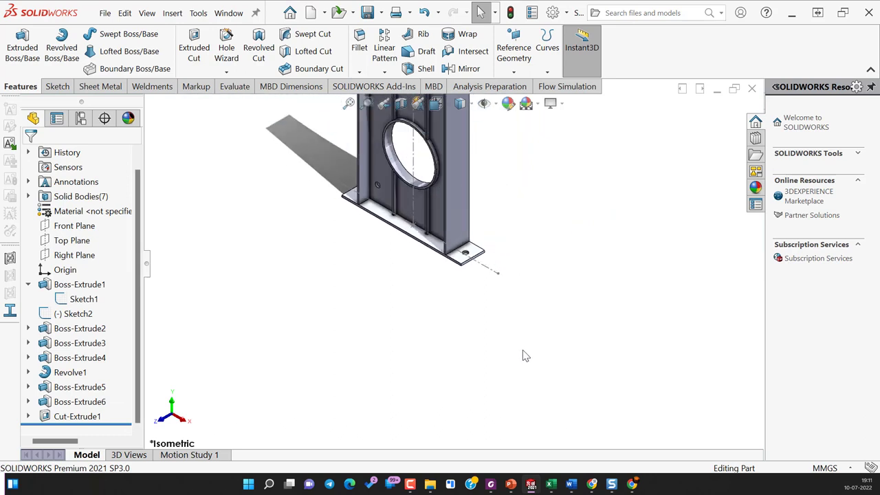
{"action": "scroll", "coordinate": [526, 351], "scroll_direction": "up", "scroll_amount": 2}
{"action": "scroll", "coordinate": [461, 182], "scroll_direction": "down", "scroll_amount": 4}
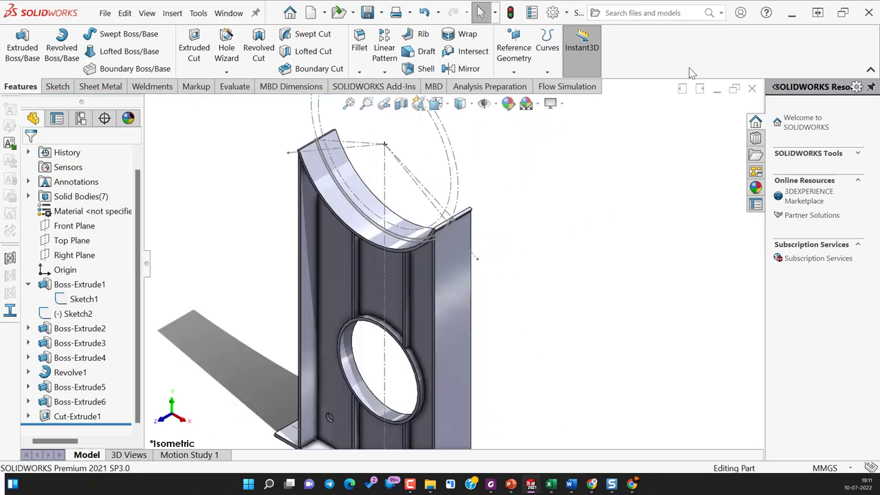